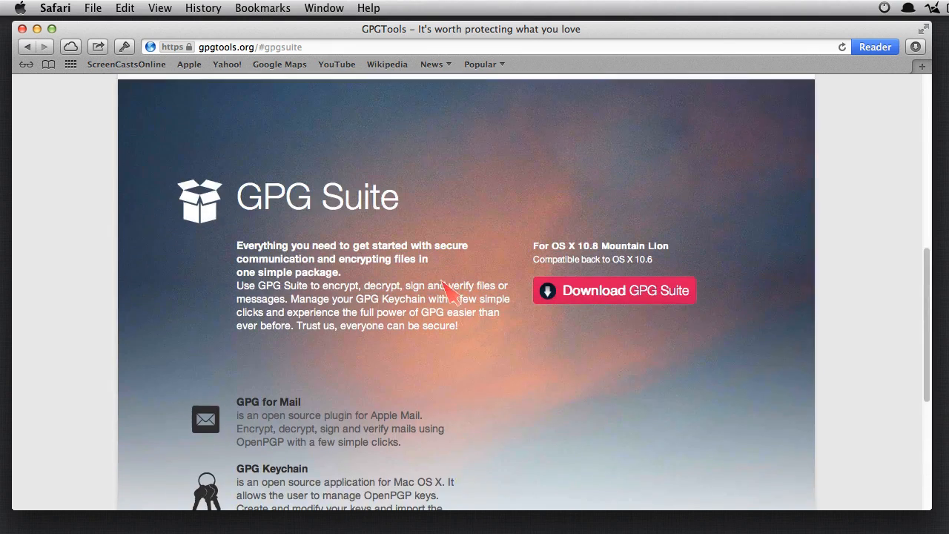
Step: Download the GPG Suite installer from the web page in Safari
scroll(457, 394, "down", 4)
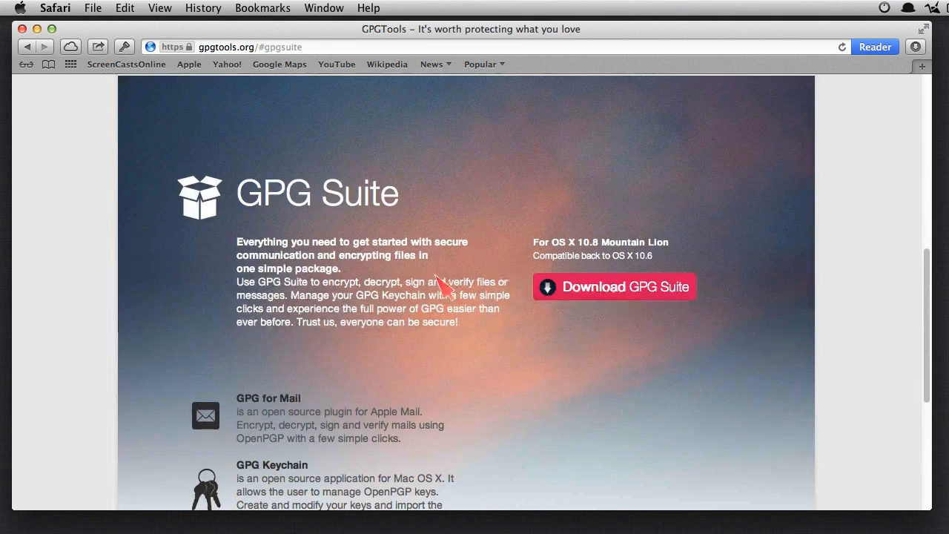
left_click(615, 289)
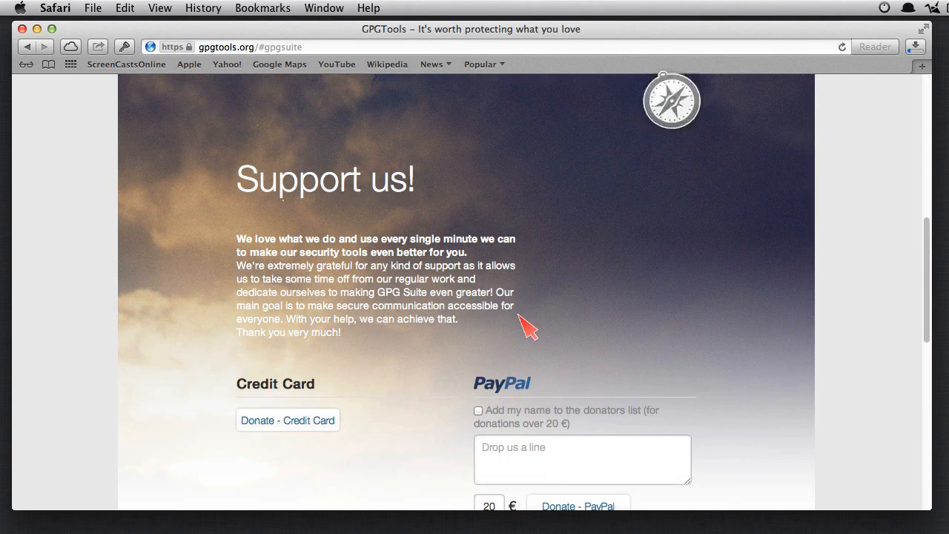
scroll(453, 322, "down", 2)
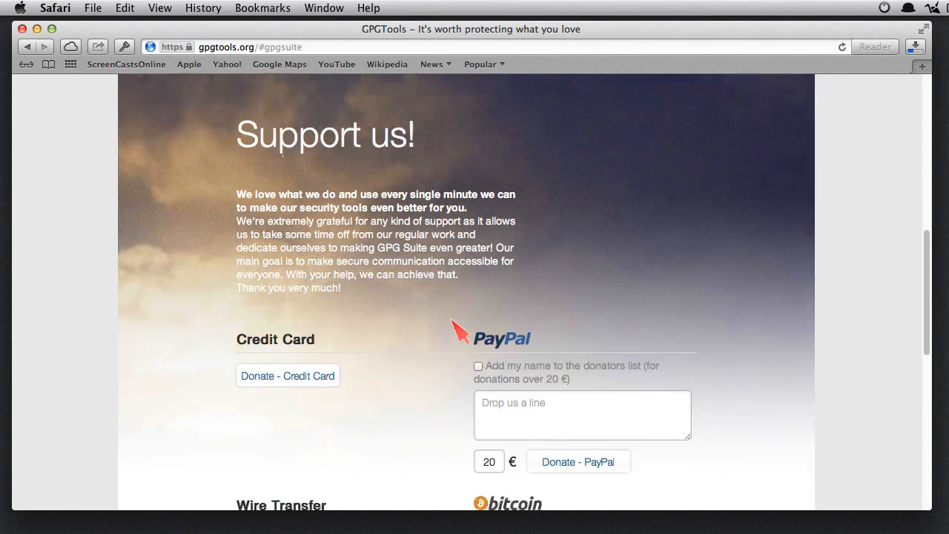
scroll(449, 297, "down", 5)
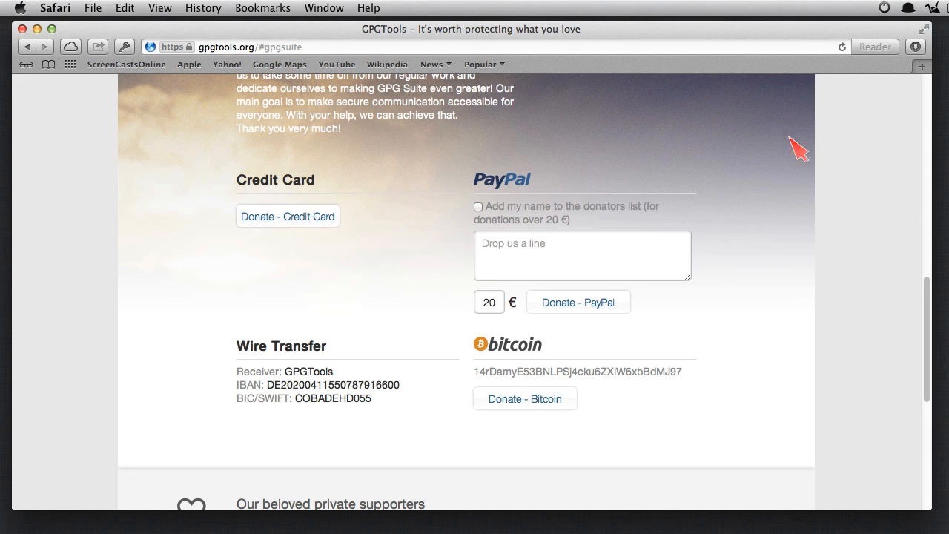
Step: Reveal the downloaded GPG Suite - 2013.07.27.dmg in the Finder Downloads folder
scroll(771, 141, "up", 10)
scroll(764, 270, "up", 5)
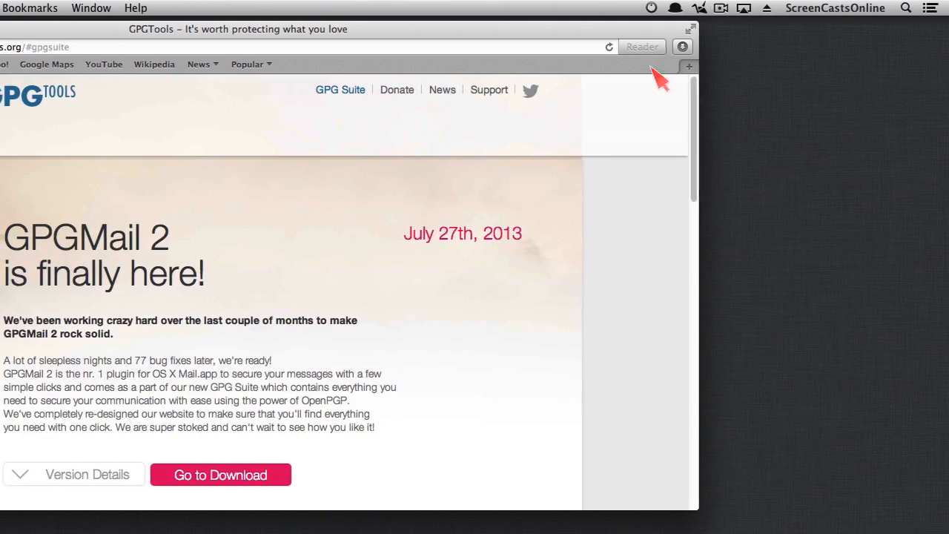
left_click(916, 47)
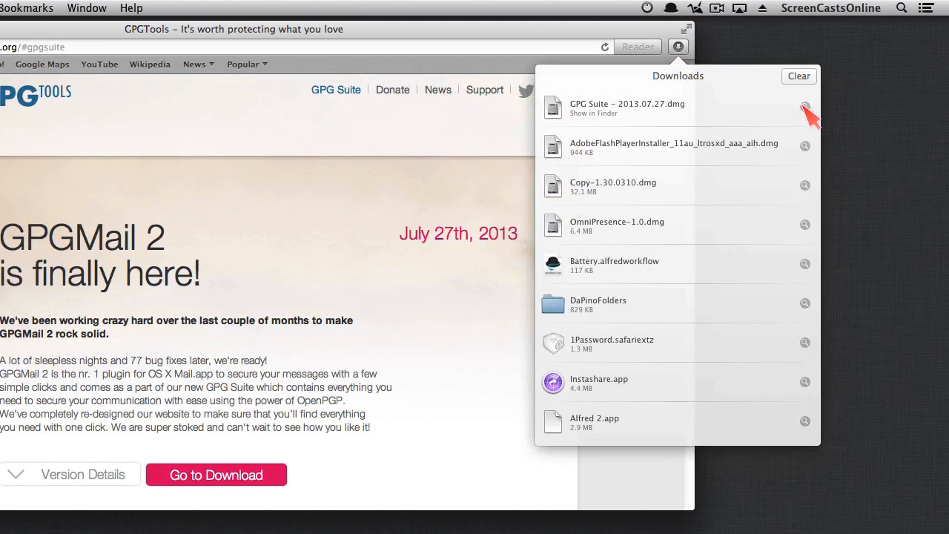
left_click(809, 108)
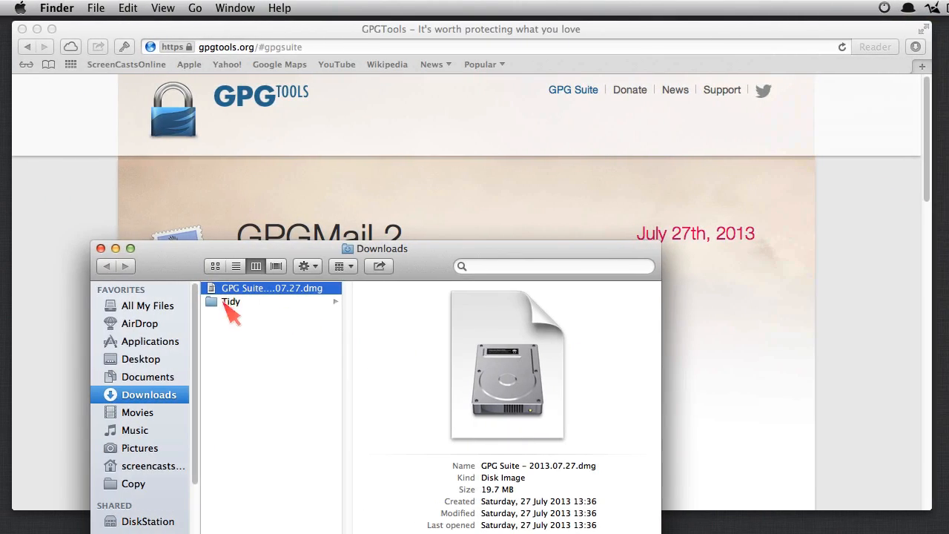
Step: Open the GPG Suite disk image and install it on Macintosh HD, authorising with the admin password
left_click_drag(301, 271, 291, 134)
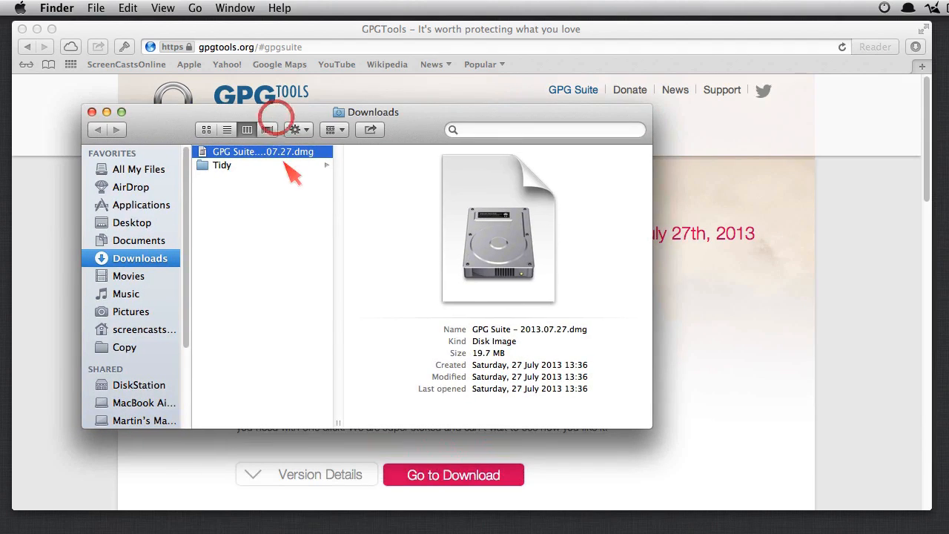
left_click(278, 154)
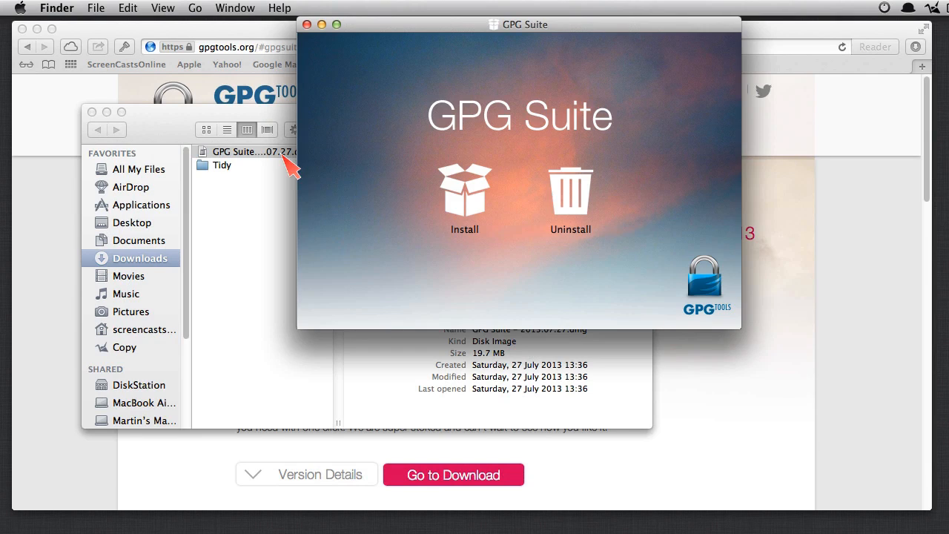
double_click(472, 198)
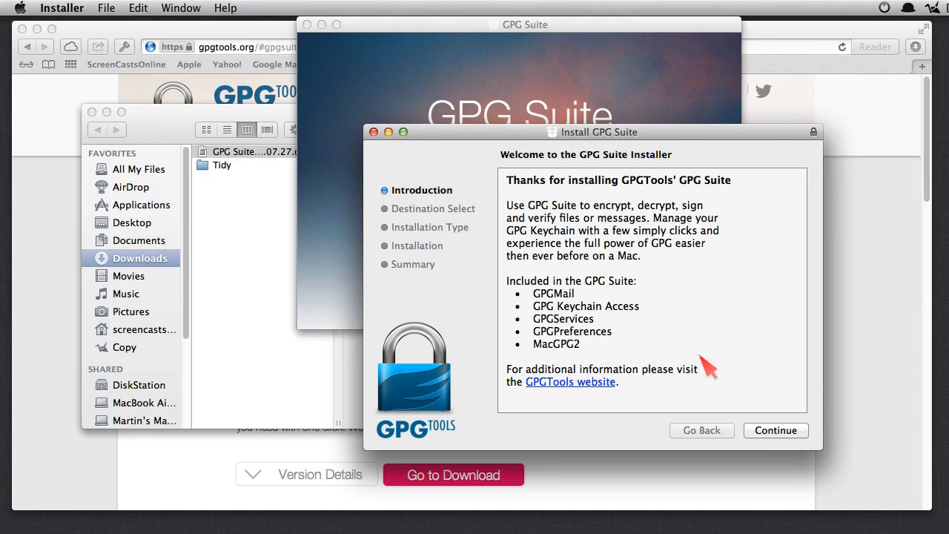
left_click(775, 430)
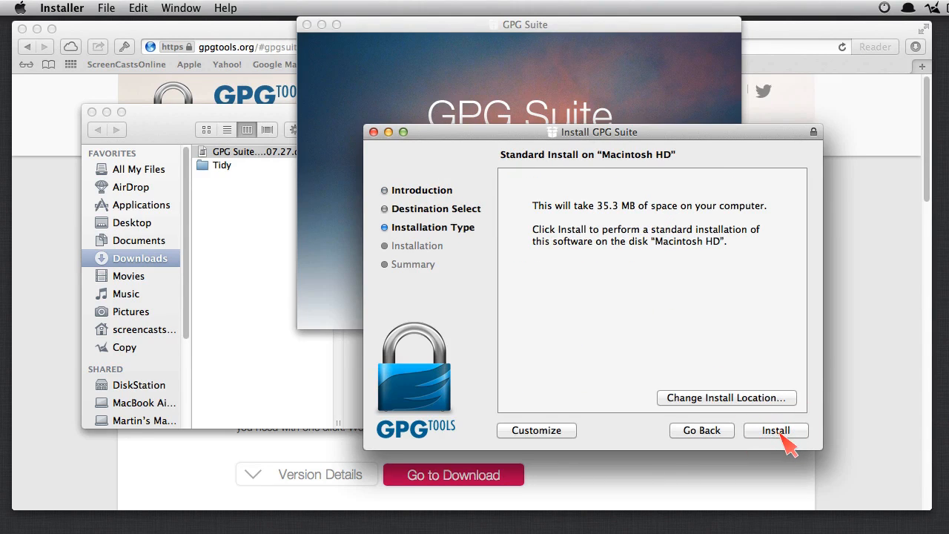
left_click(780, 434)
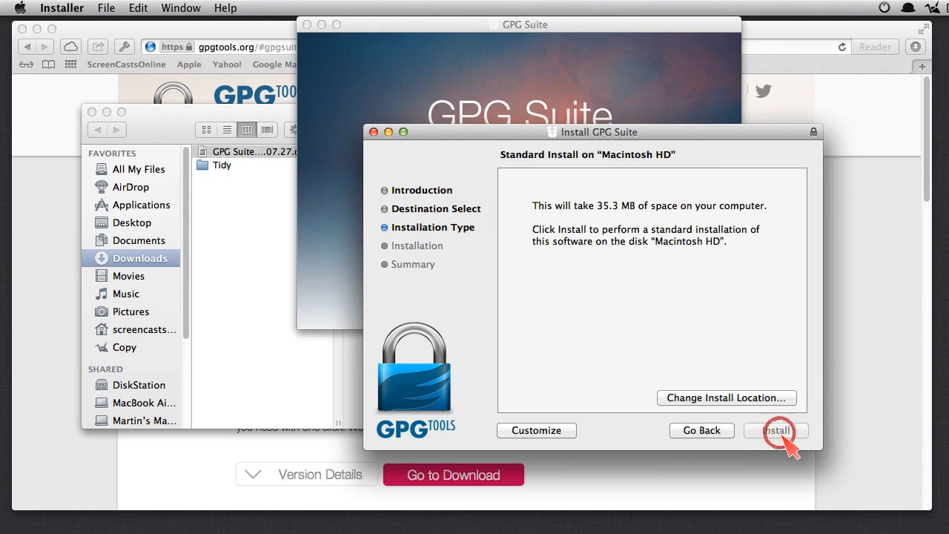
type("••••••••••")
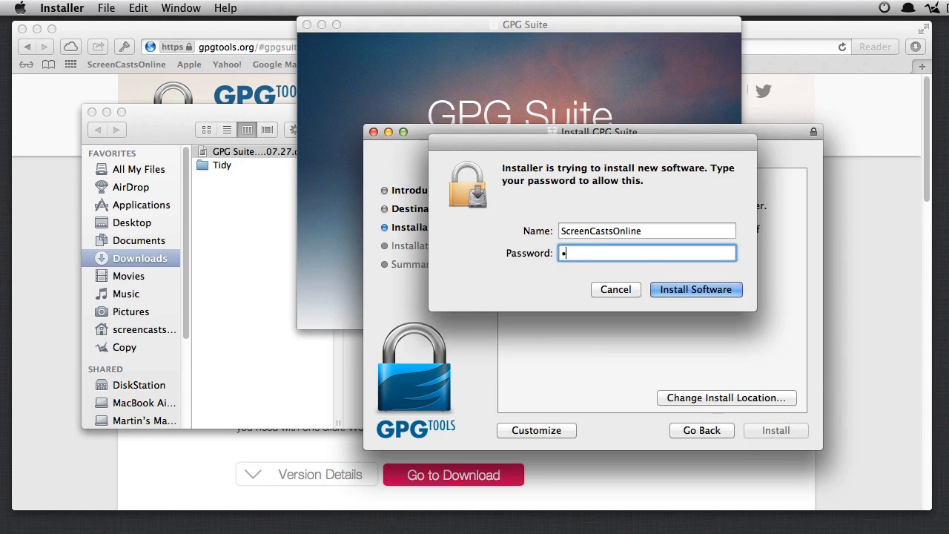
key("Return")
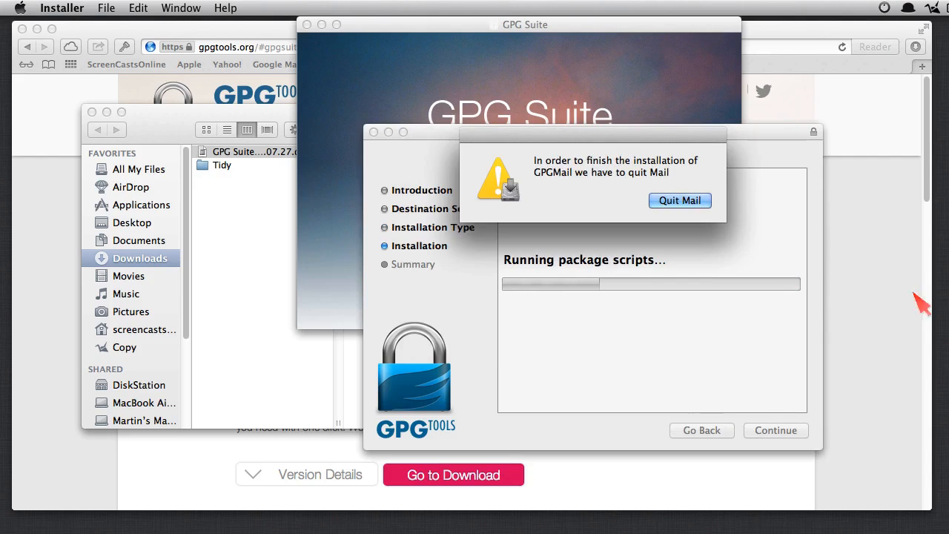
Step: Let the installer quit Mail, allow GPG Keychain Access contacts access, and close the finished installer
left_click(677, 201)
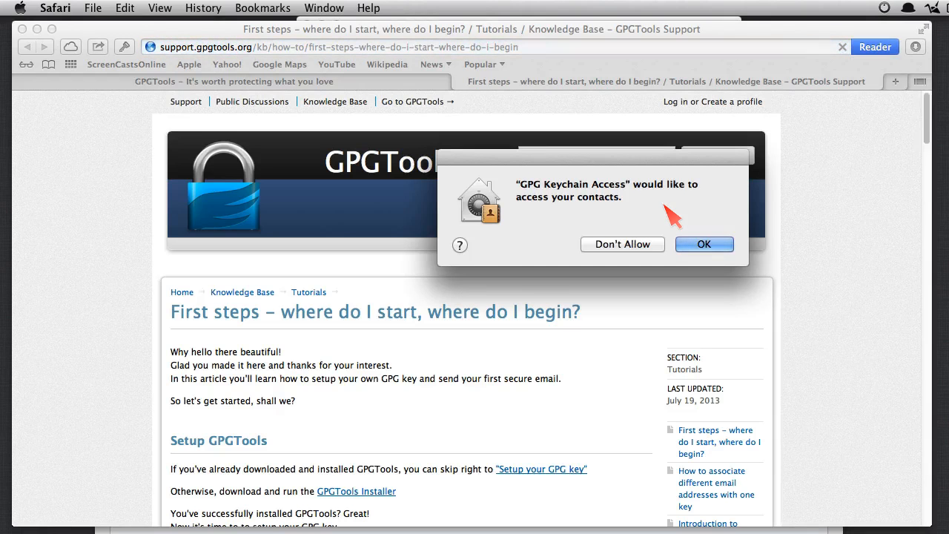
left_click(709, 246)
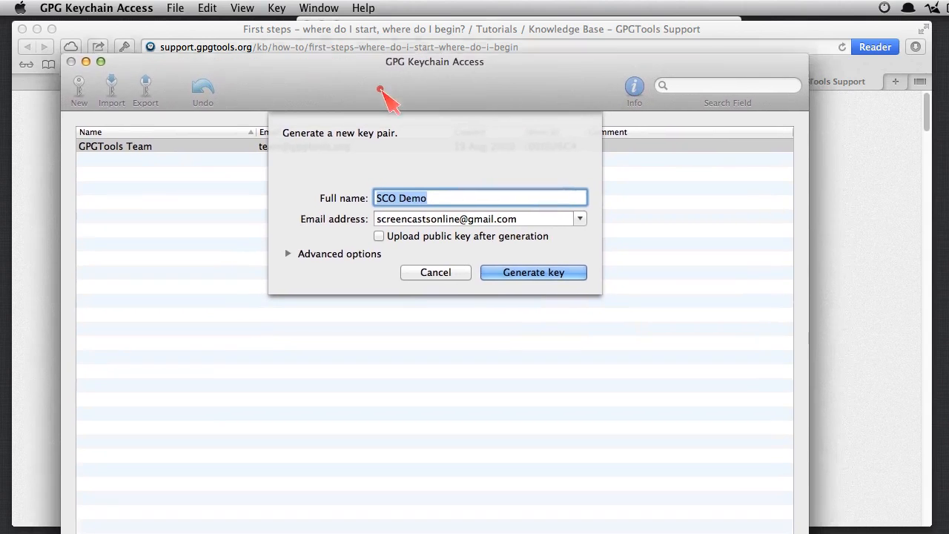
left_click_drag(380, 89, 387, 52)
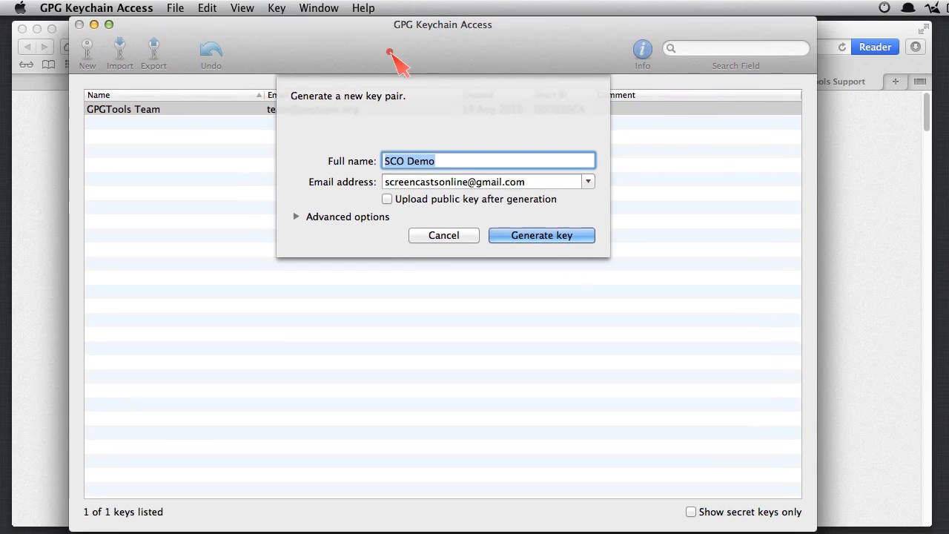
left_click(37, 29)
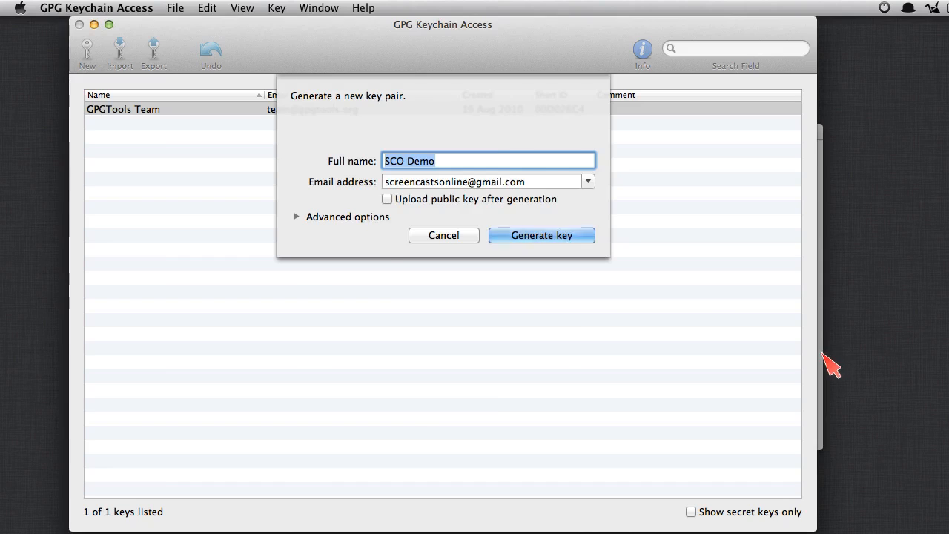
left_click(819, 290)
left_click_drag(579, 132, 499, 129)
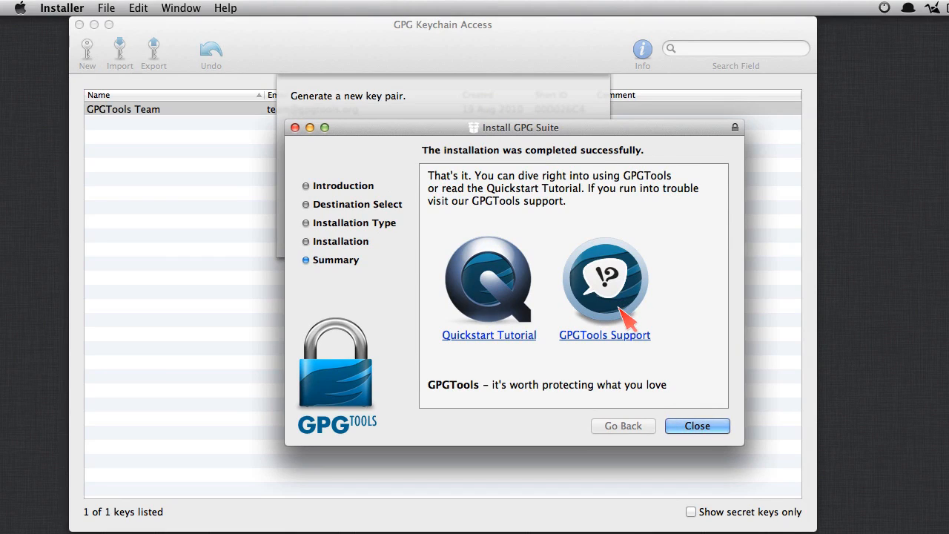
left_click(706, 427)
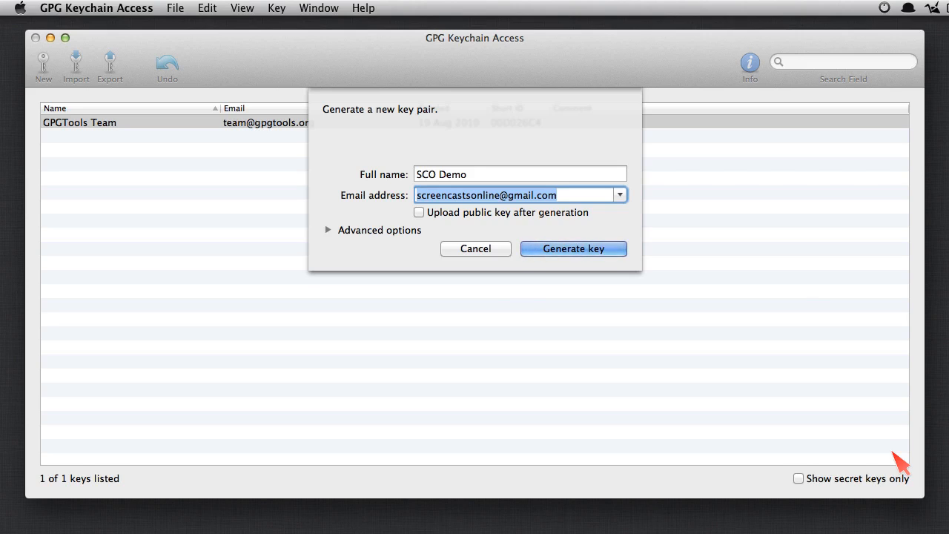
key("super+Tab")
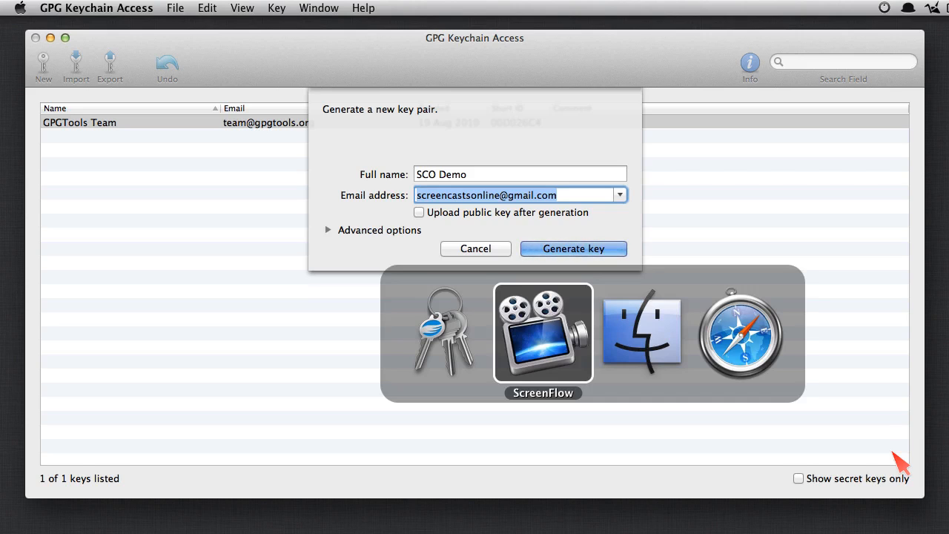
Step: Launch Mail through the launcher and open its Preferences window
key("alt+space")
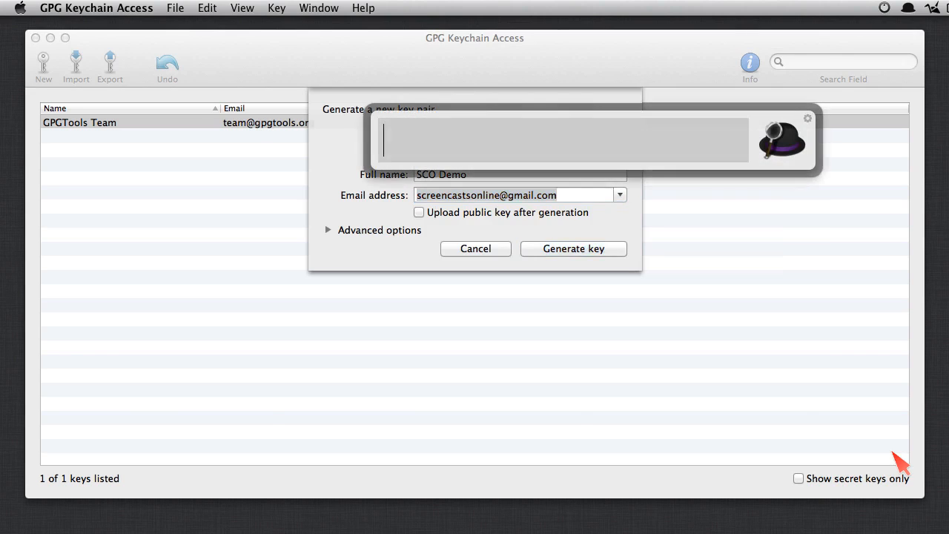
type("mail")
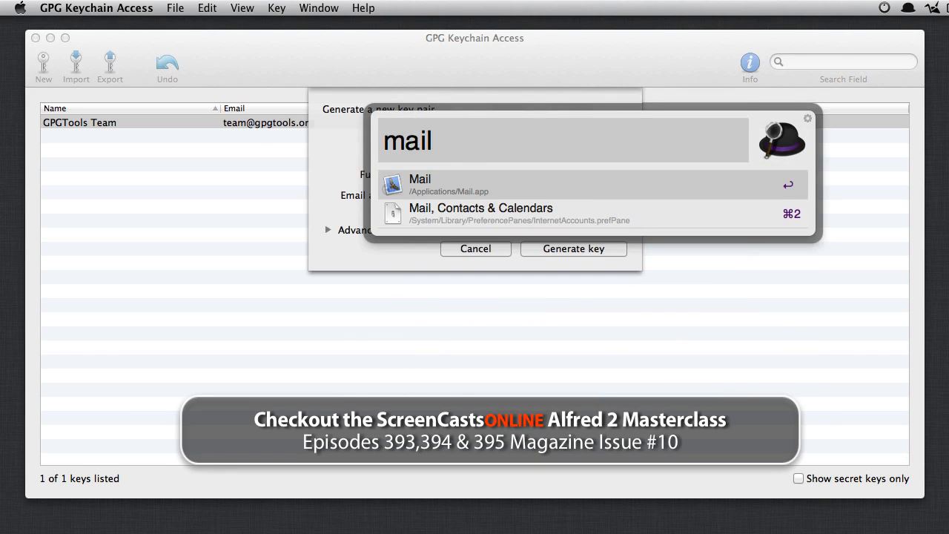
key("Return")
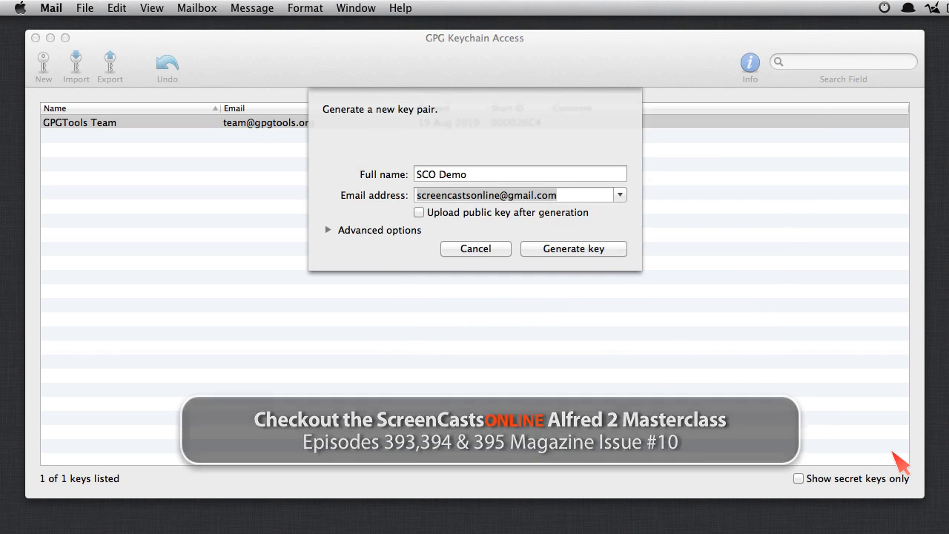
key("super+Tab")
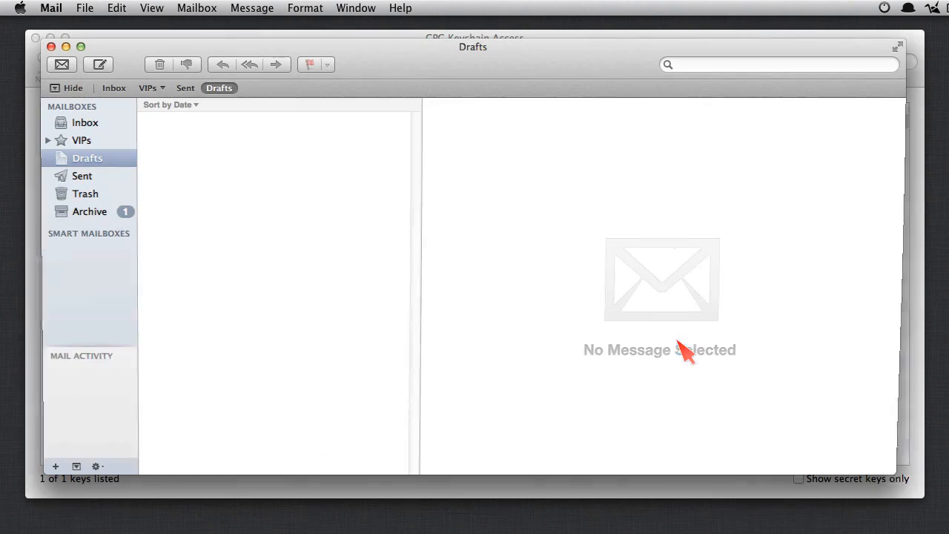
left_click(50, 9)
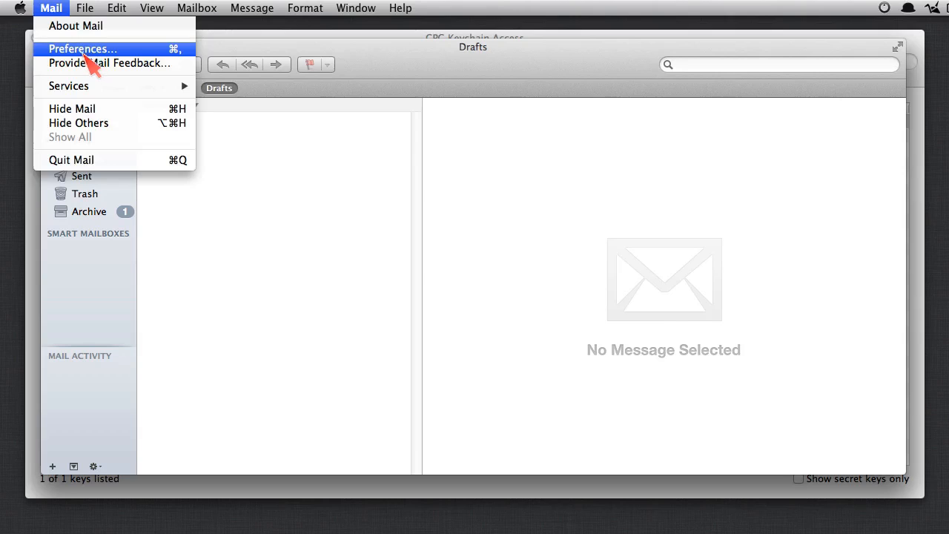
left_click(83, 49)
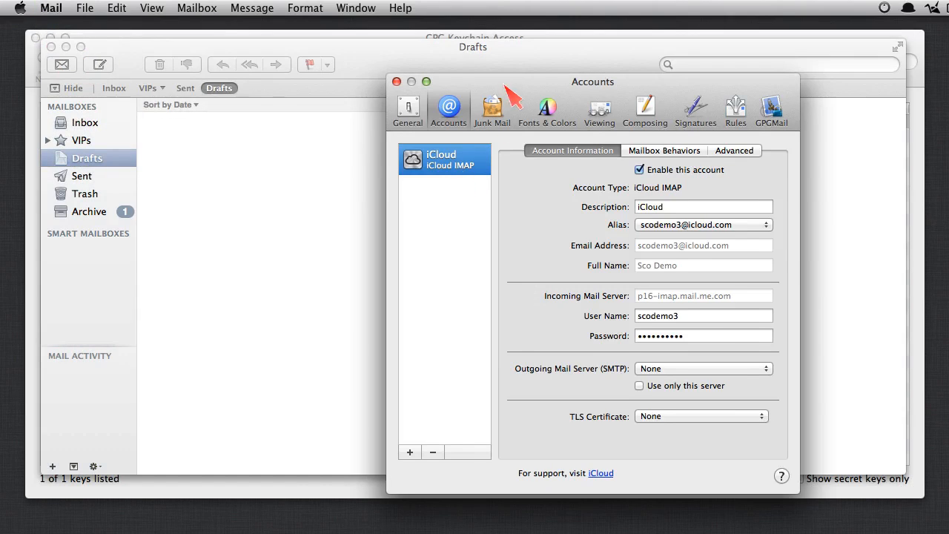
left_click_drag(504, 85, 395, 52)
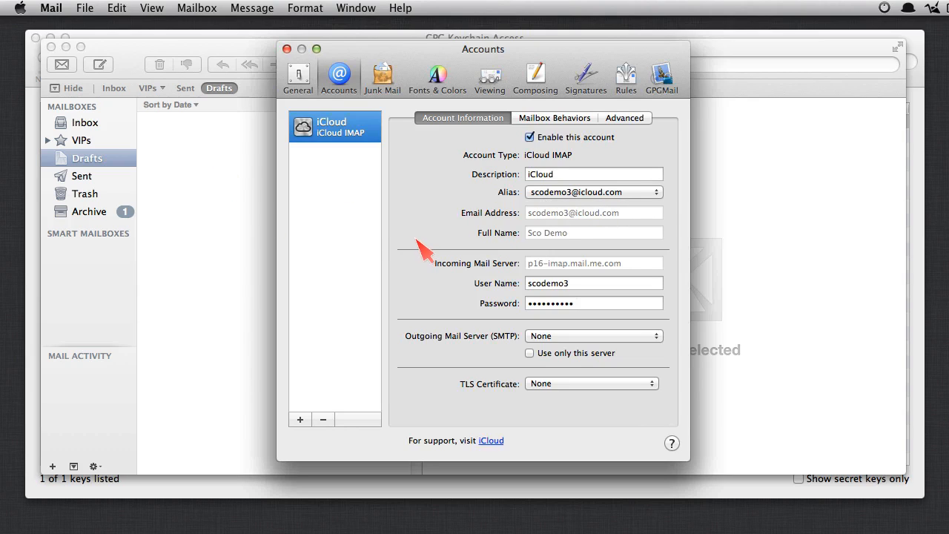
left_click(287, 49)
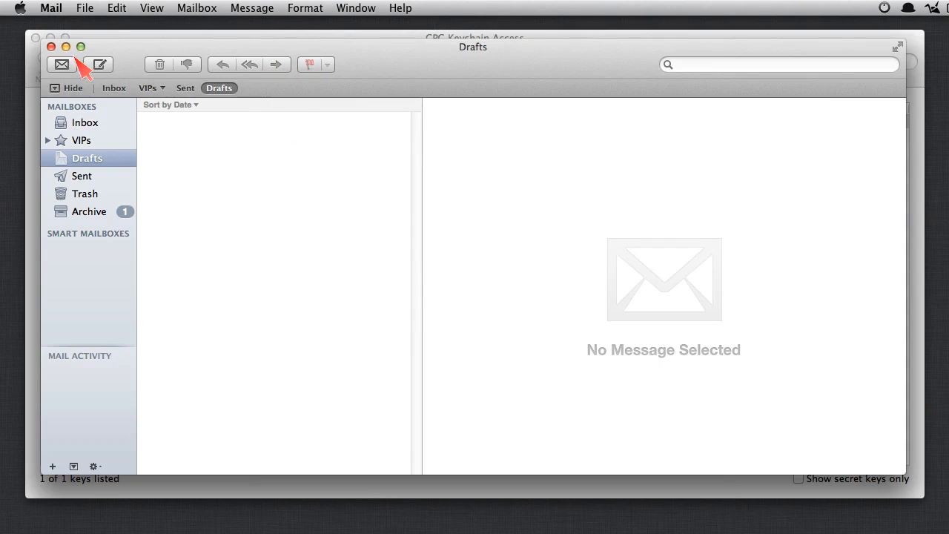
left_click(65, 47)
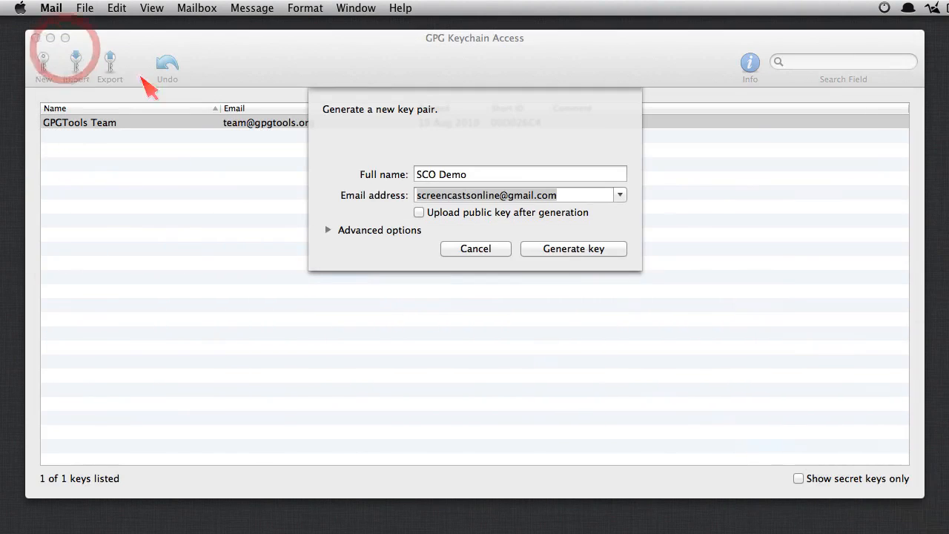
left_click(455, 195)
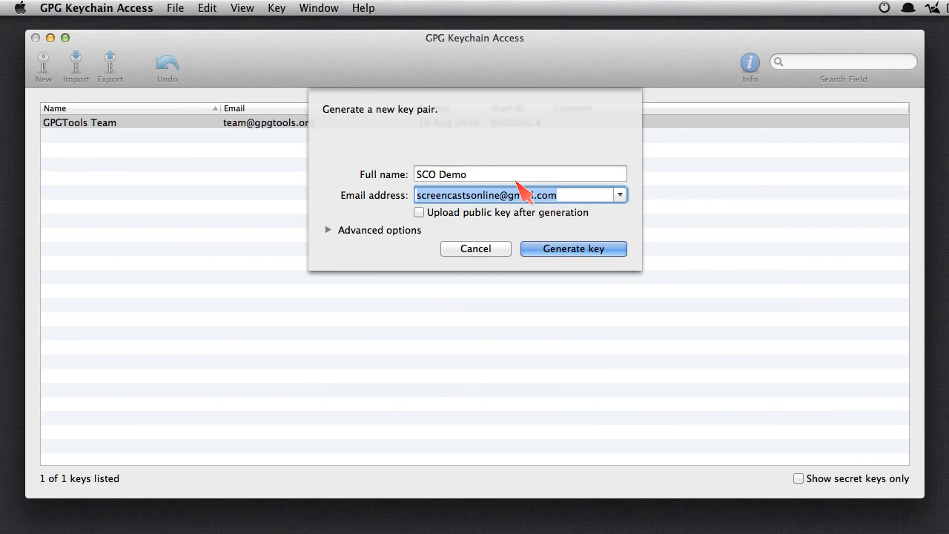
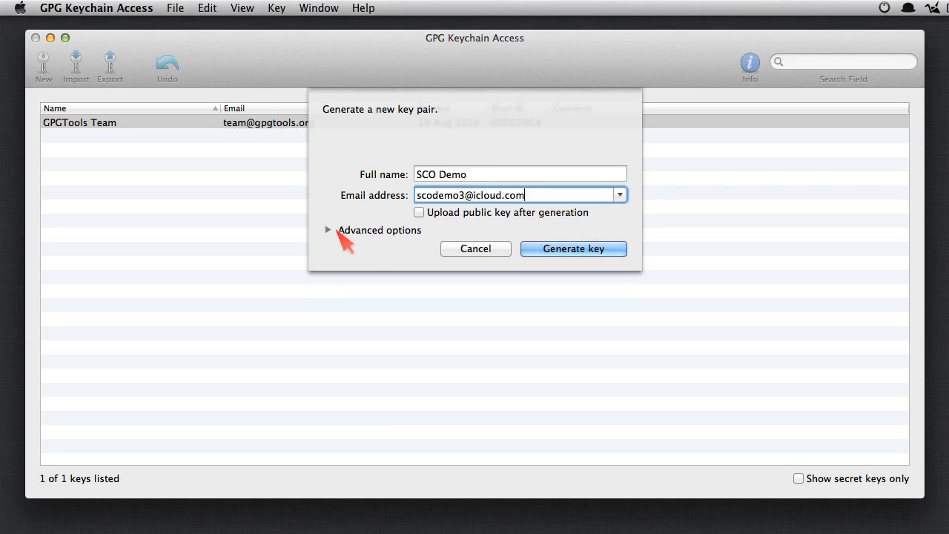
Step: Enter the iCloud e-mail address, enable 'Upload public key after generation', and generate the key
left_click(329, 232)
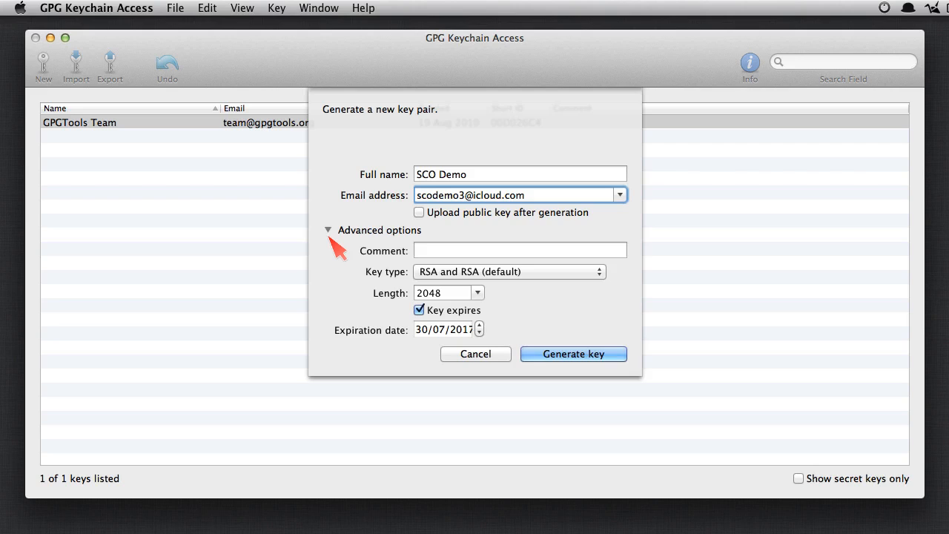
left_click(328, 230)
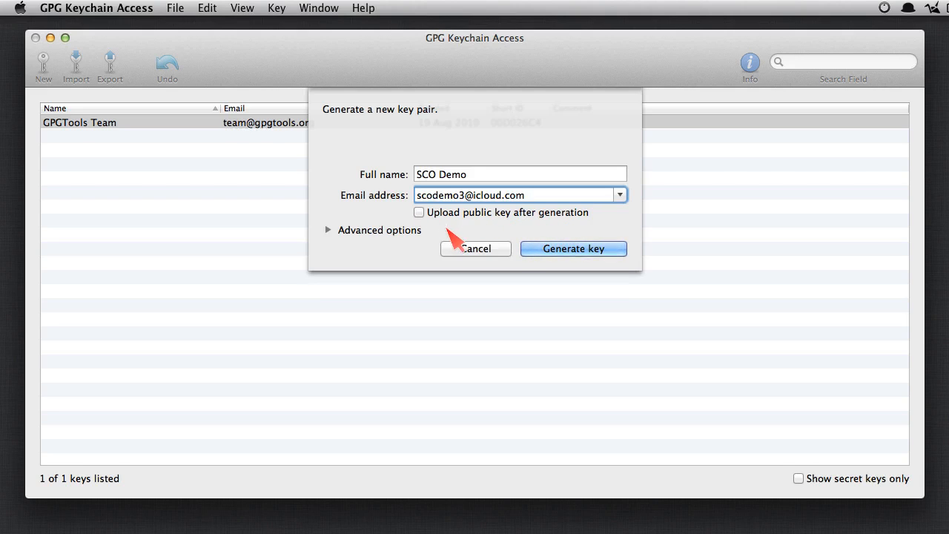
left_click(419, 213)
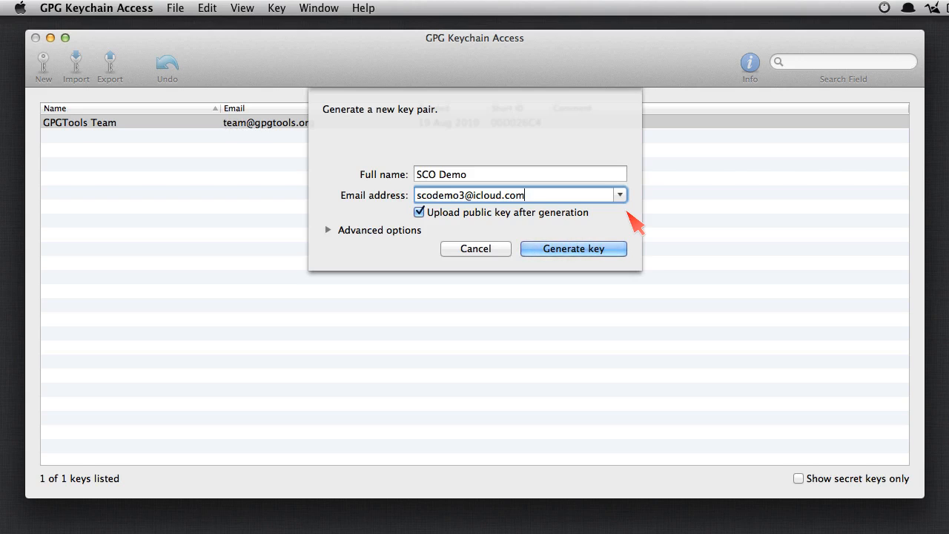
left_click(579, 252)
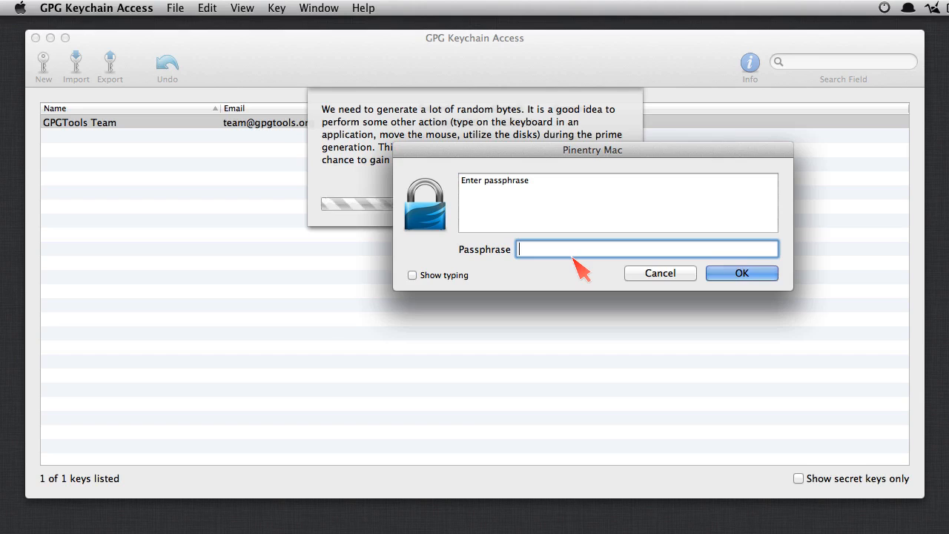
Step: Move the passphrase prompt to the top-left and search the launcher for 1password
left_click(115, 222)
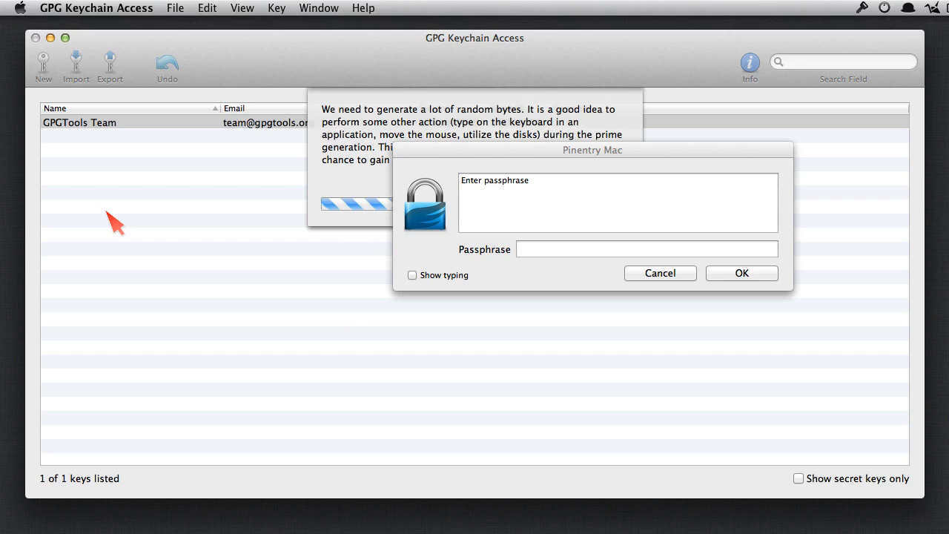
left_click_drag(505, 154, 157, 59)
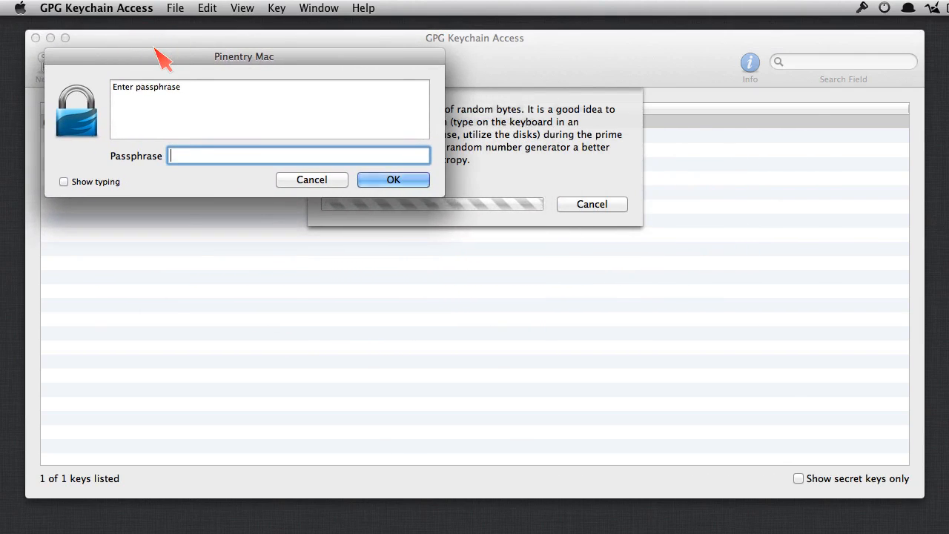
key("alt+space")
type("1p")
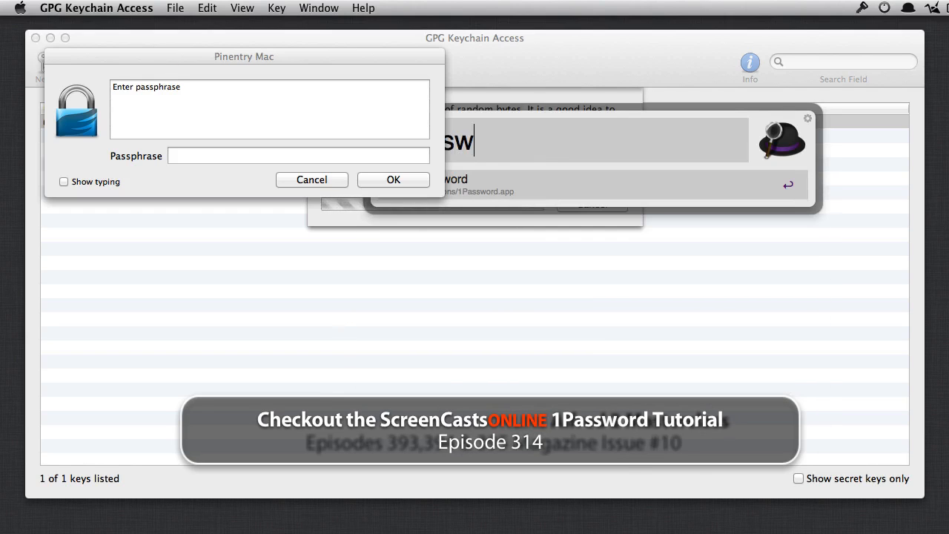
type("assword")
Step: Launch 1Password and unlock its vault with the master password
key("Return")
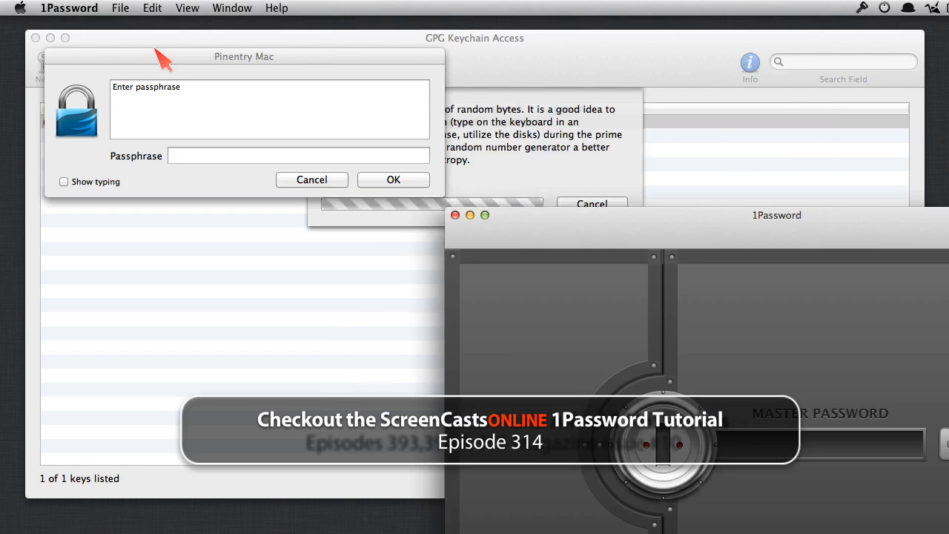
left_click_drag(531, 223, 558, 64)
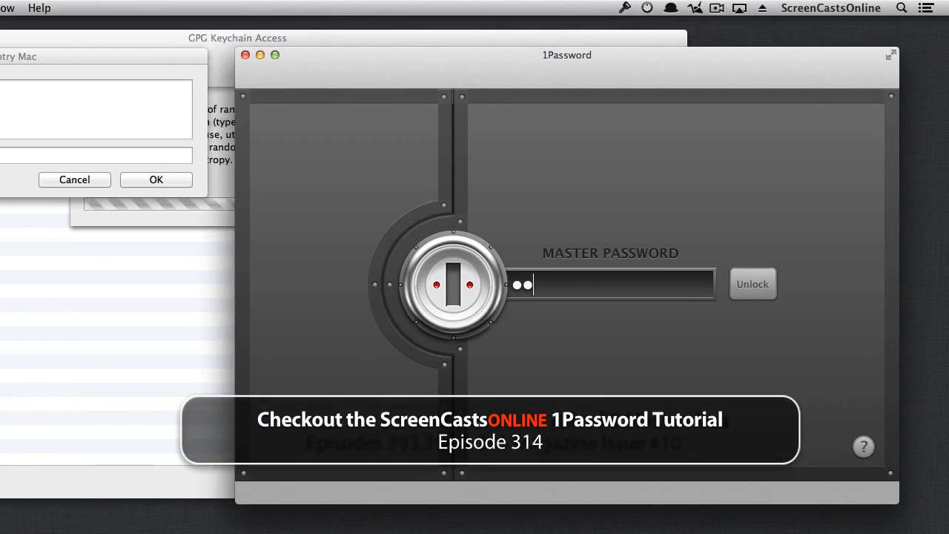
key("Return")
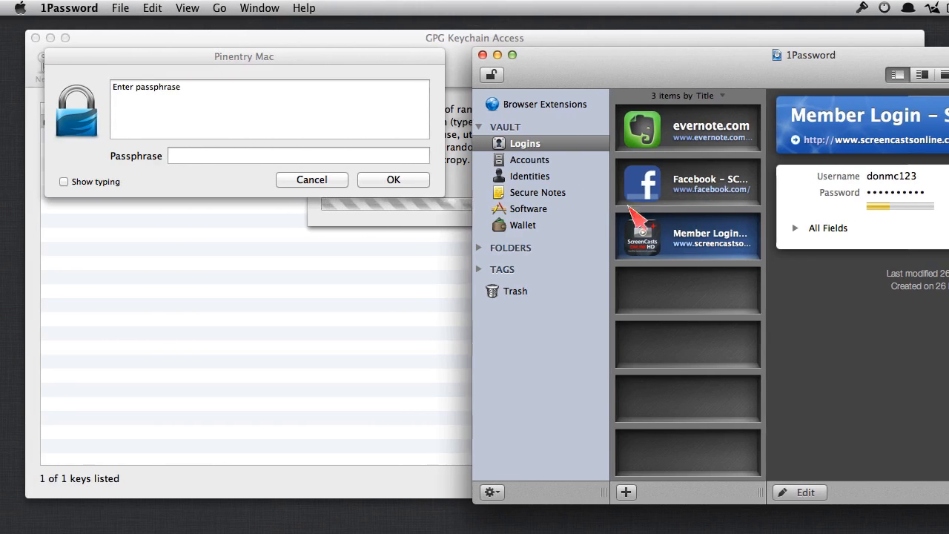
left_click(122, 9)
Step: Create, copy and save a generated password titled 'GPG Password for' the iCloud address
mouse_move(143, 29)
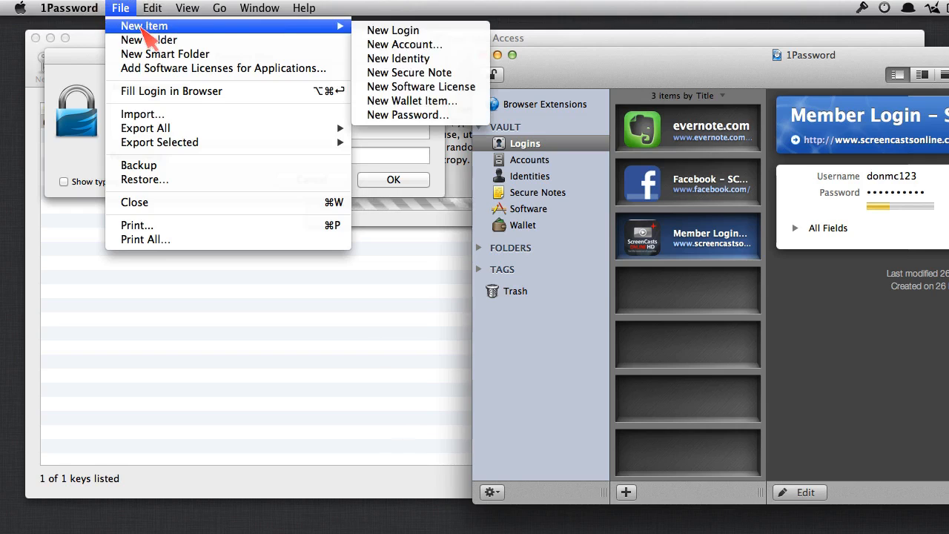
left_click(436, 115)
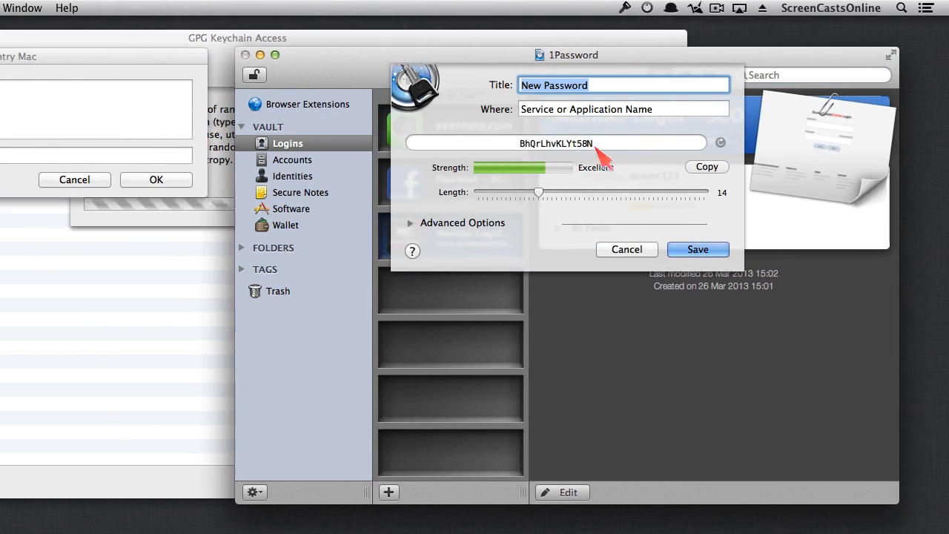
left_click_drag(599, 84, 523, 85)
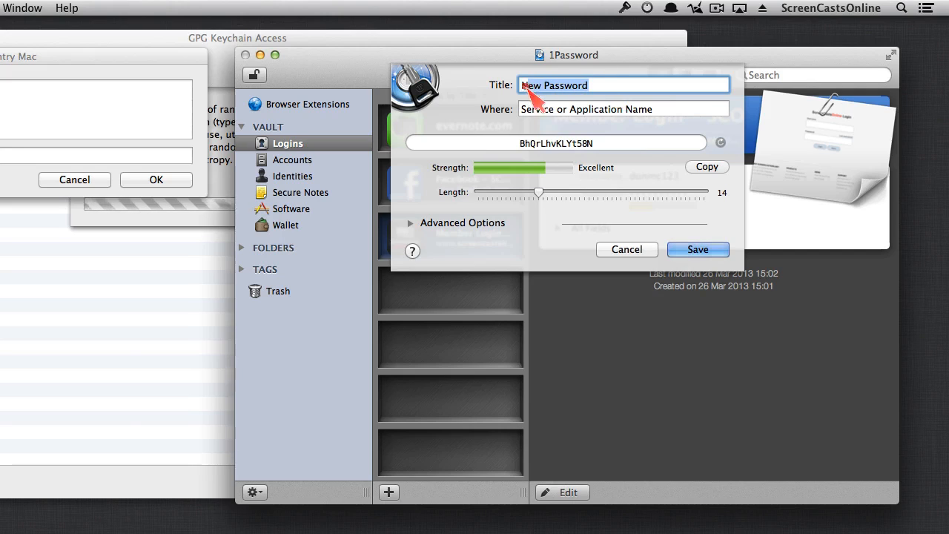
type("GPG Password ")
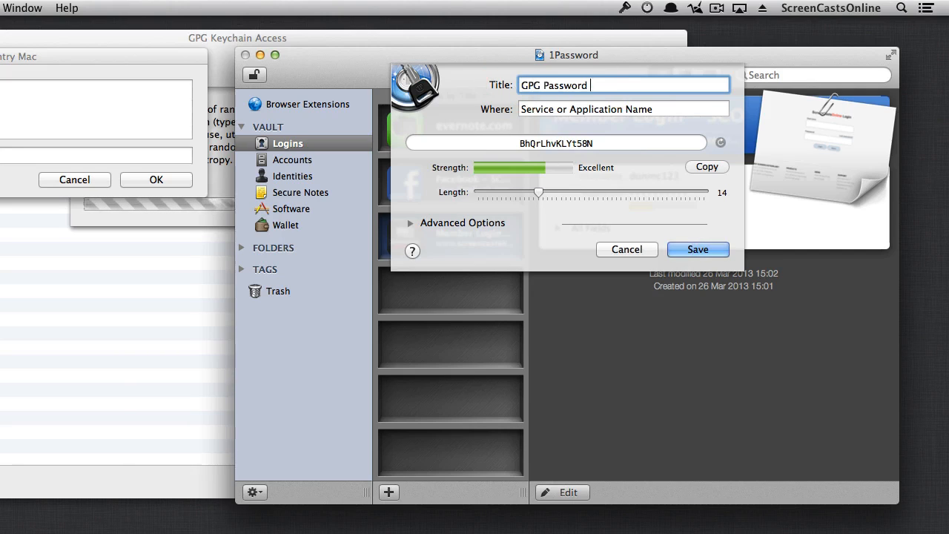
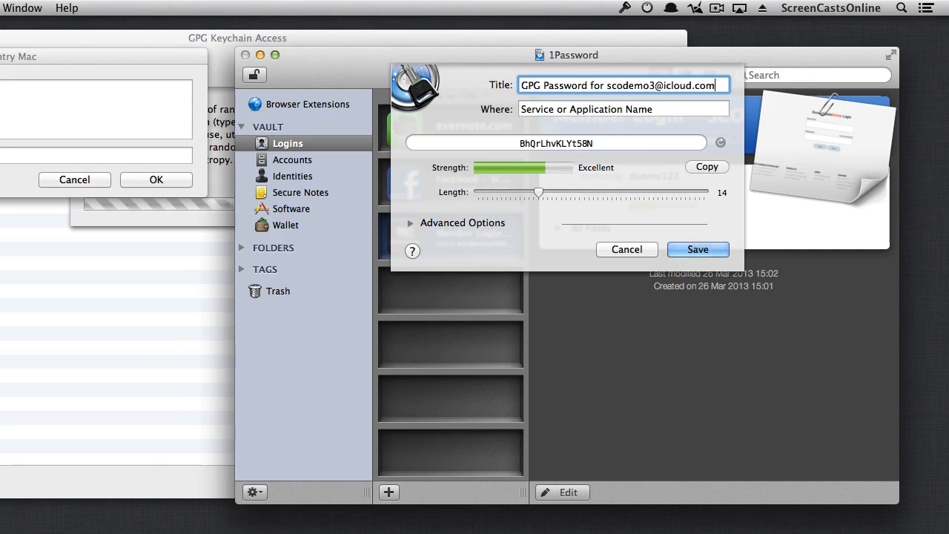
left_click(710, 170)
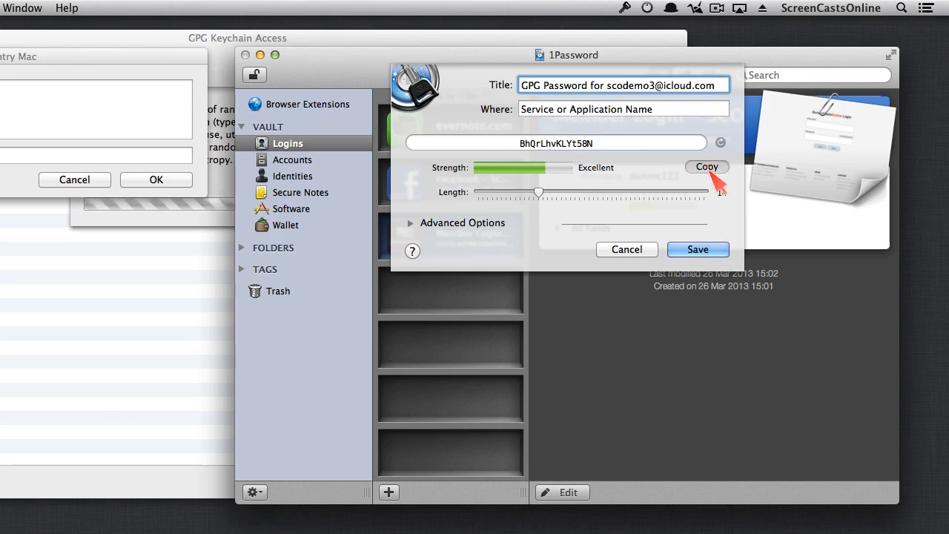
left_click(700, 249)
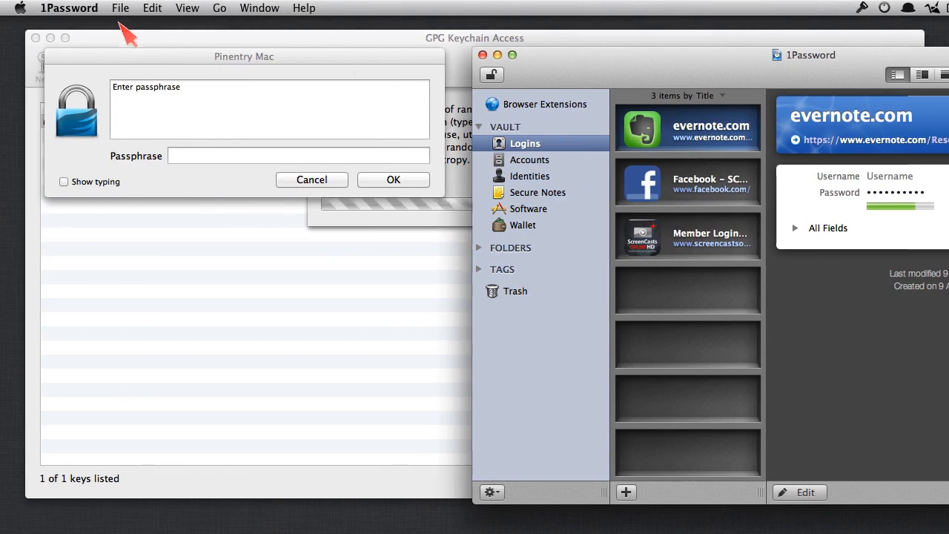
Step: Enable Generated Passwords in the sidebar via Preferences, view them, and close 1Password
left_click(84, 14)
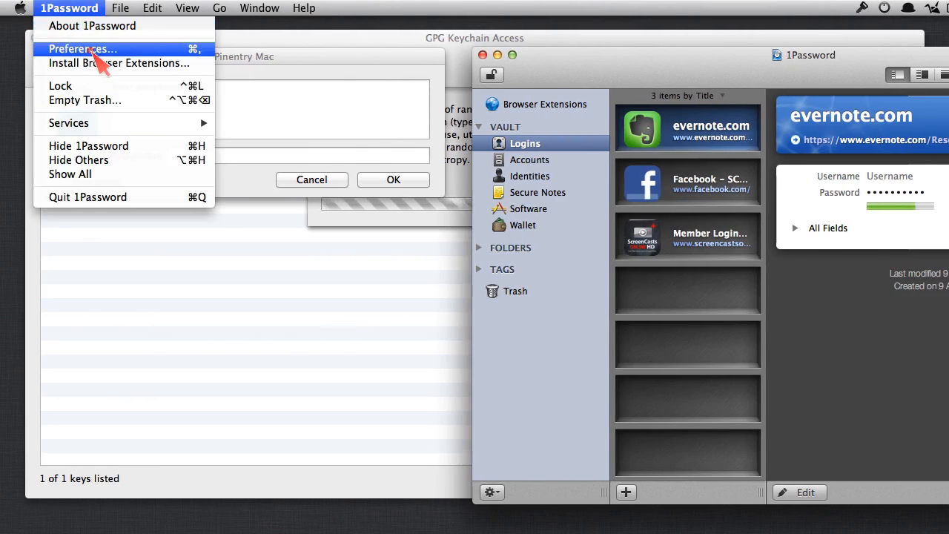
left_click(87, 48)
left_click(601, 371)
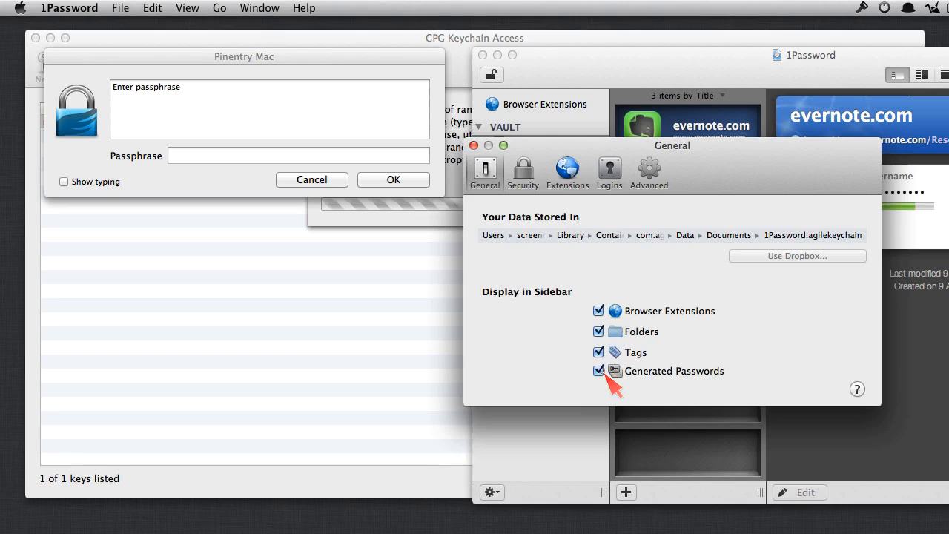
left_click(473, 146)
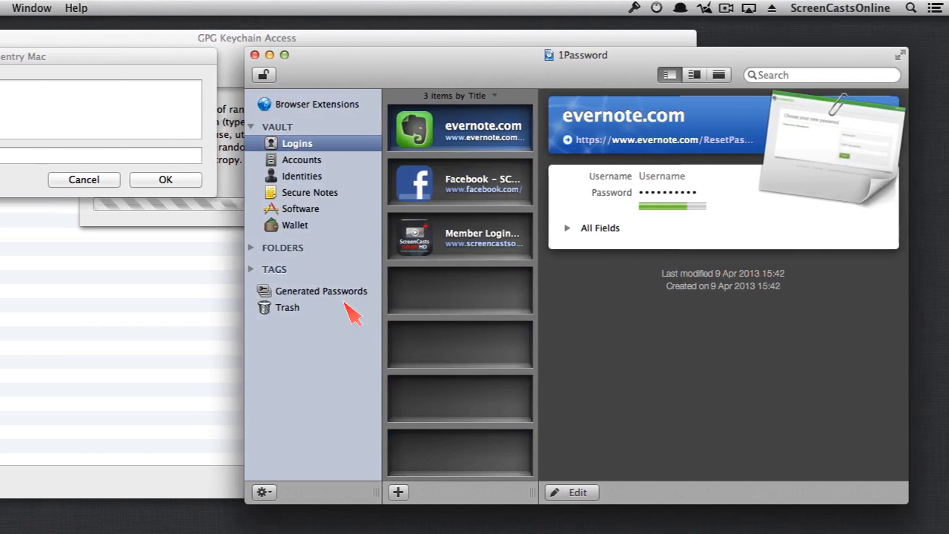
left_click(327, 291)
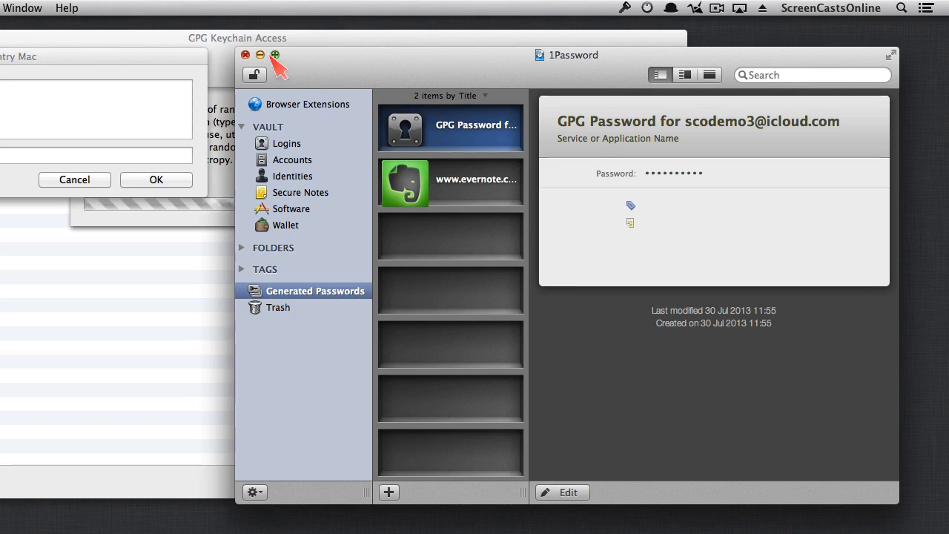
left_click(246, 55)
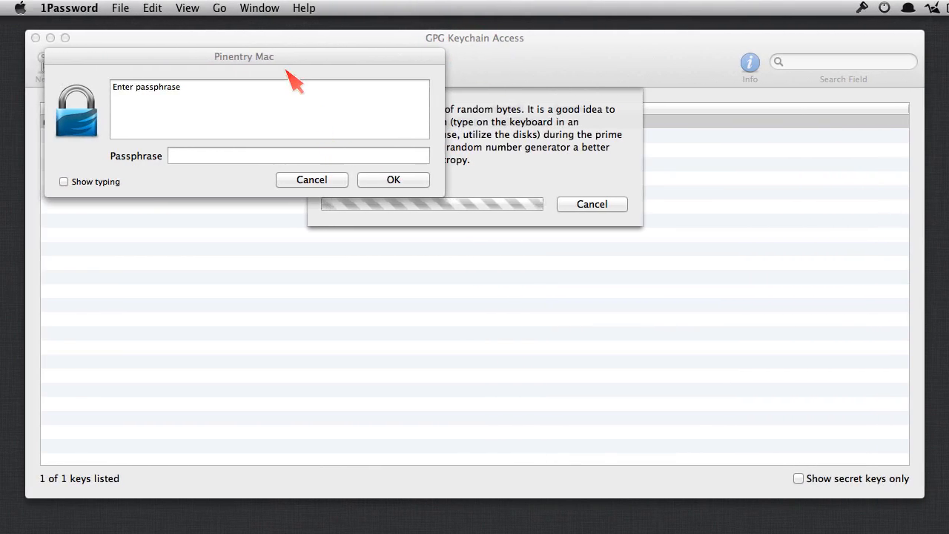
Step: Enter and confirm the new key's passphrase in Pinentry, then select the new SCO Demo key
left_click_drag(285, 59, 513, 246)
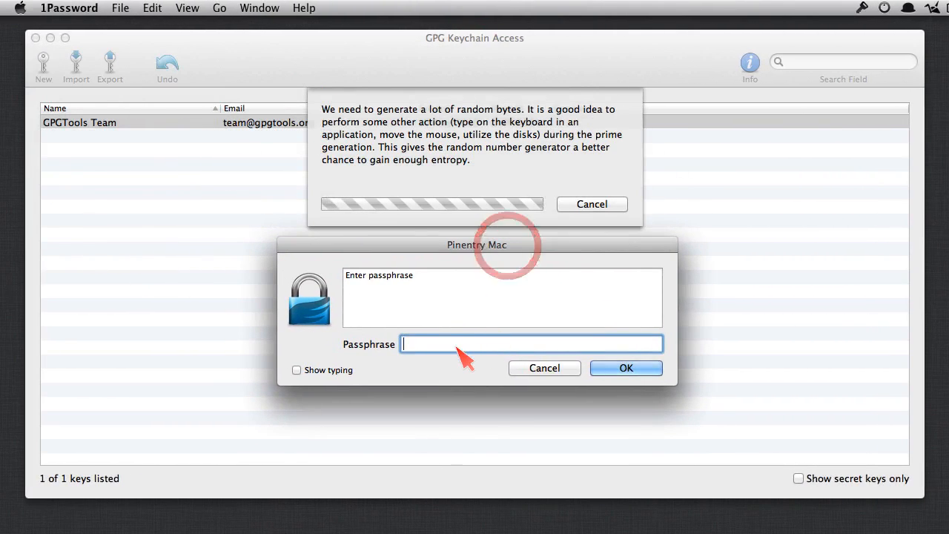
left_click(453, 345)
type("••••••••••••••")
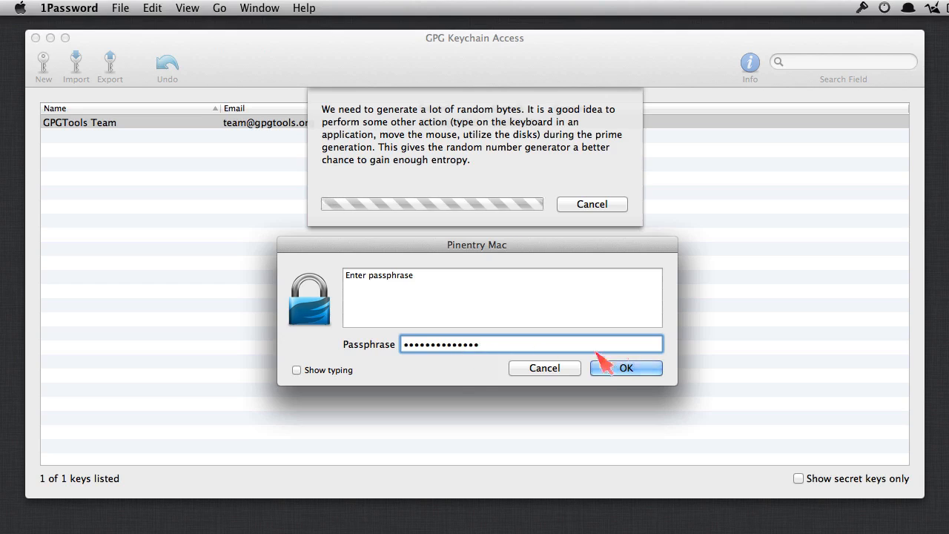
left_click(626, 368)
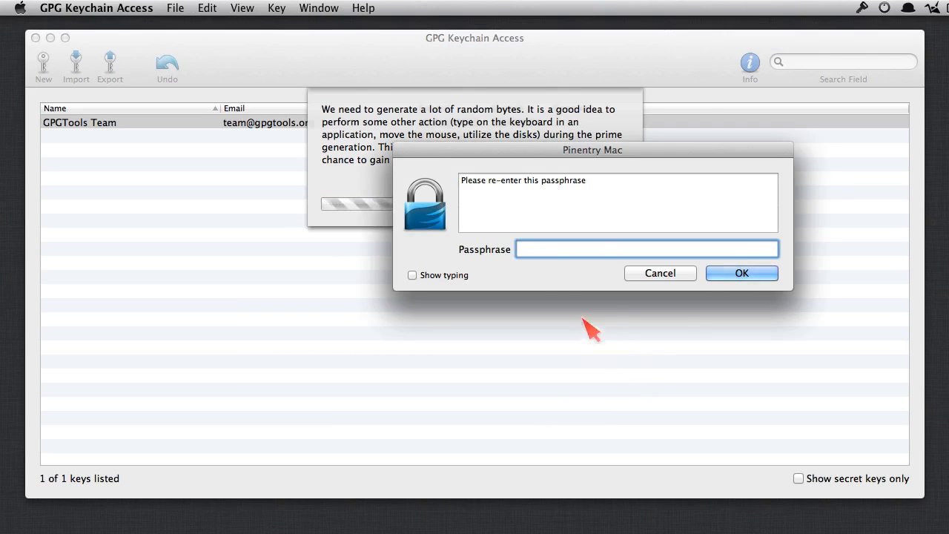
type("••••••••••••••")
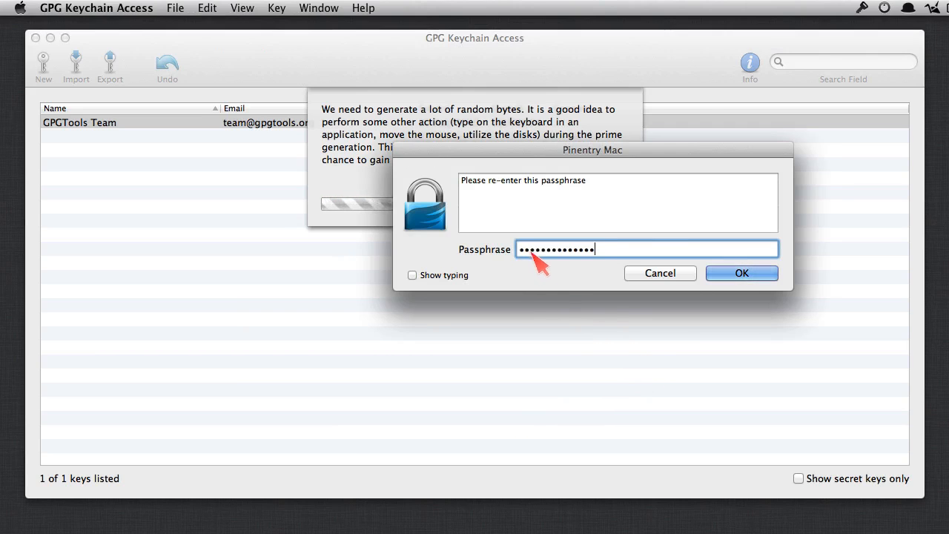
left_click(739, 272)
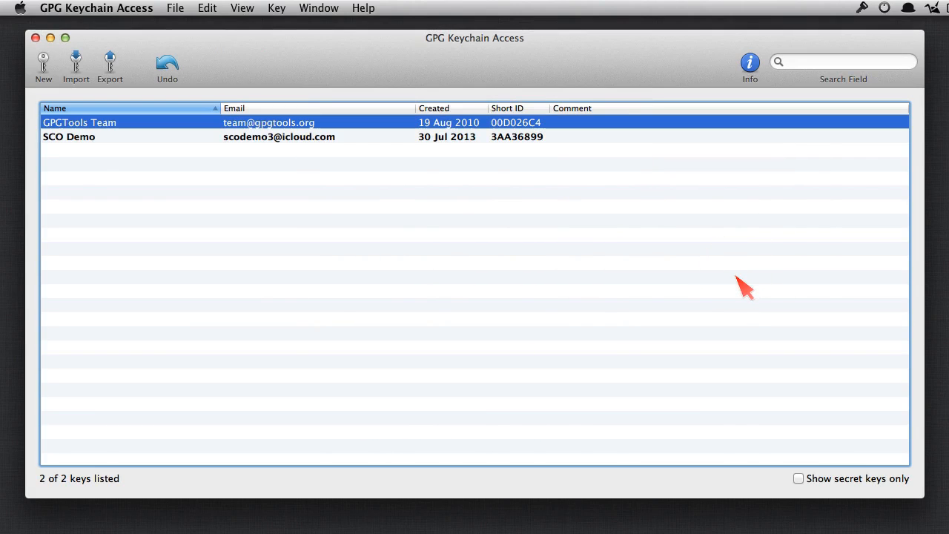
left_click(348, 140)
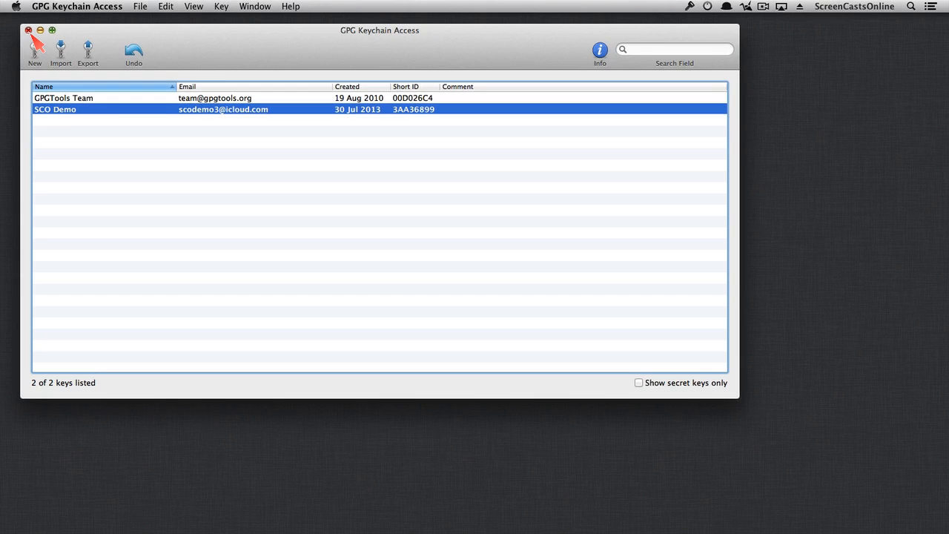
Step: Close GPG Keychain Access and open an enlarged, repositioned New Message window in Mail
left_click(28, 30)
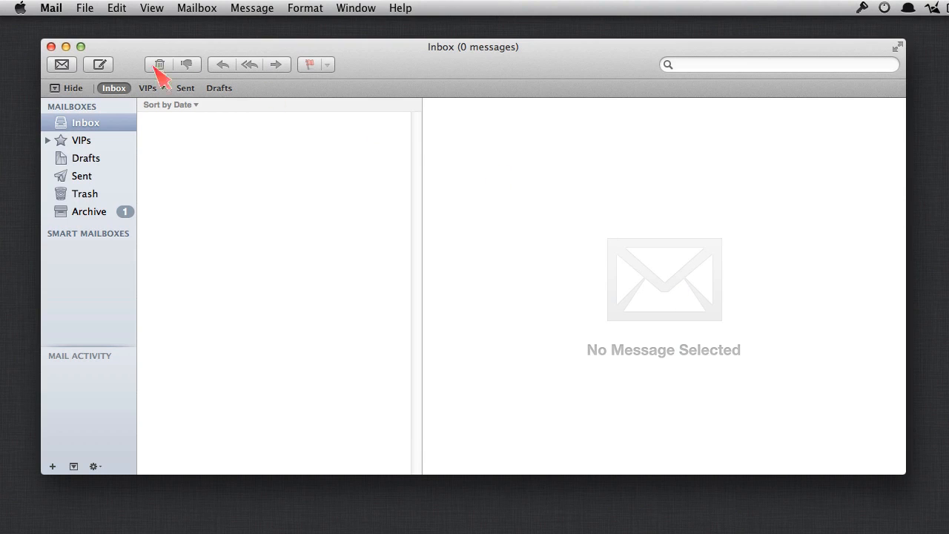
left_click(99, 65)
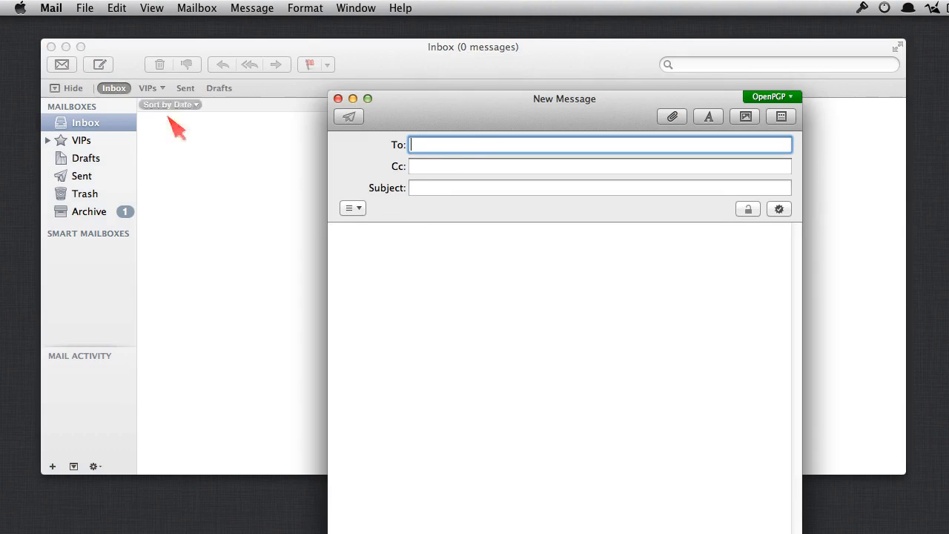
left_click_drag(465, 102, 277, 52)
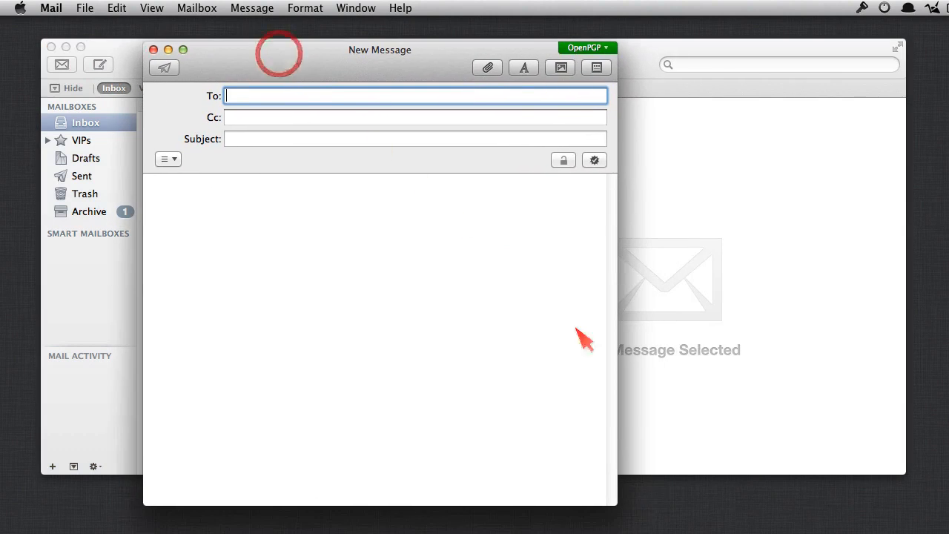
left_click_drag(631, 482, 807, 410)
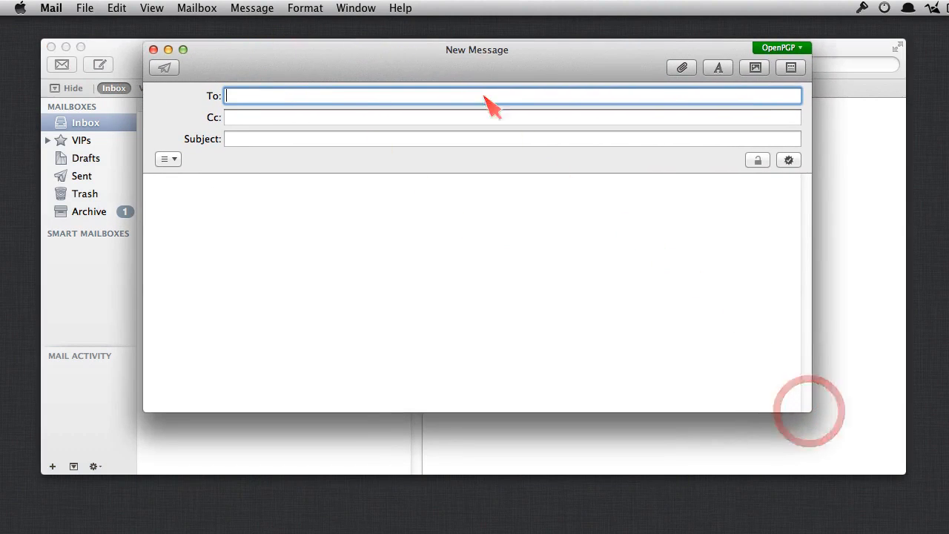
left_click_drag(441, 68, 428, 90)
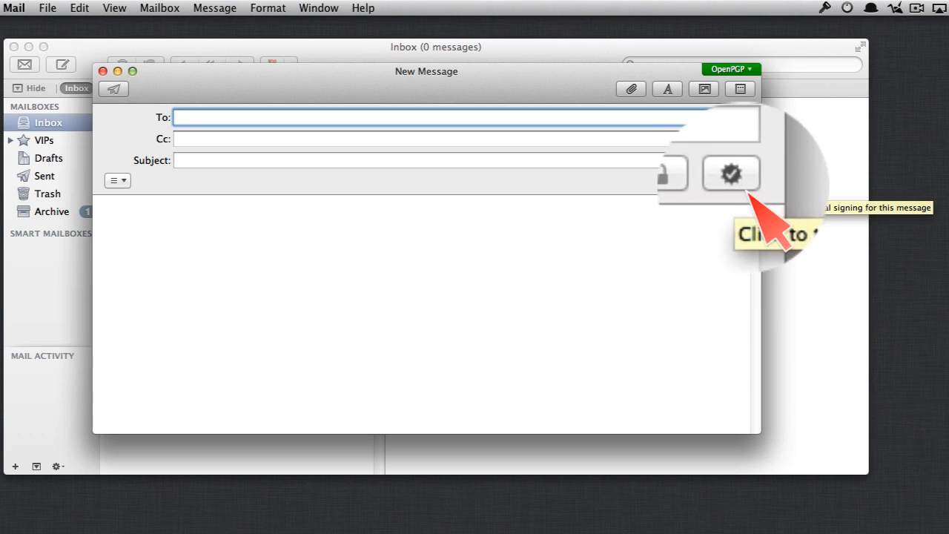
Step: Turn on signing, address the message to the account's own iCloud address, and enable encryption
left_click(744, 187)
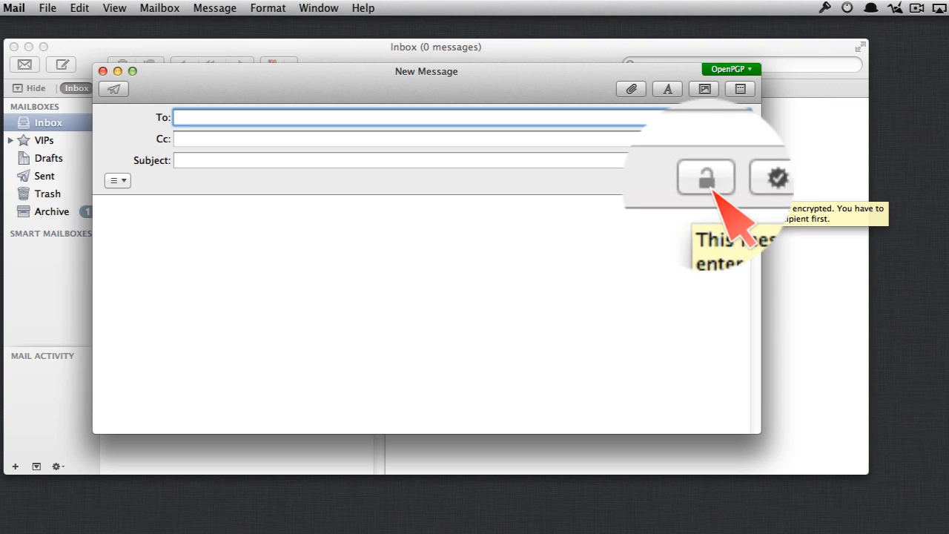
left_click(229, 116)
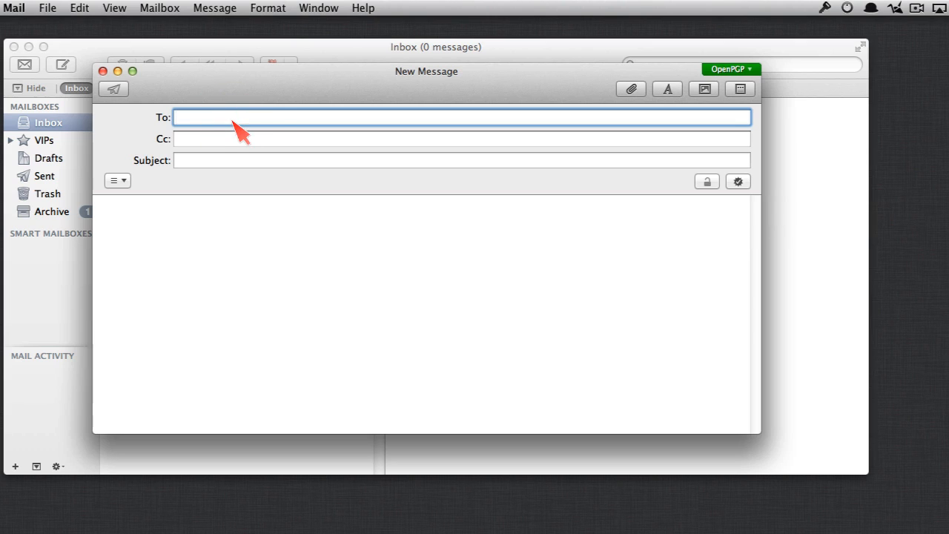
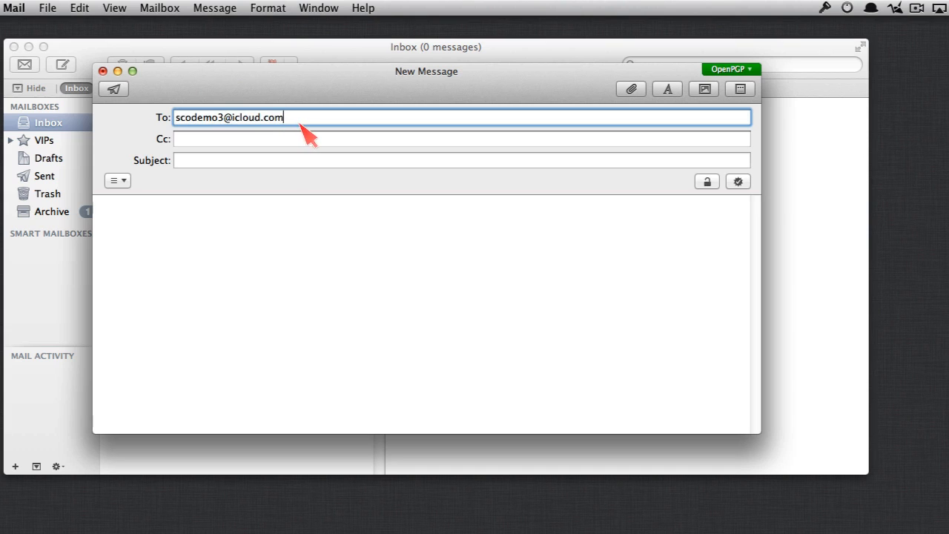
left_click(710, 187)
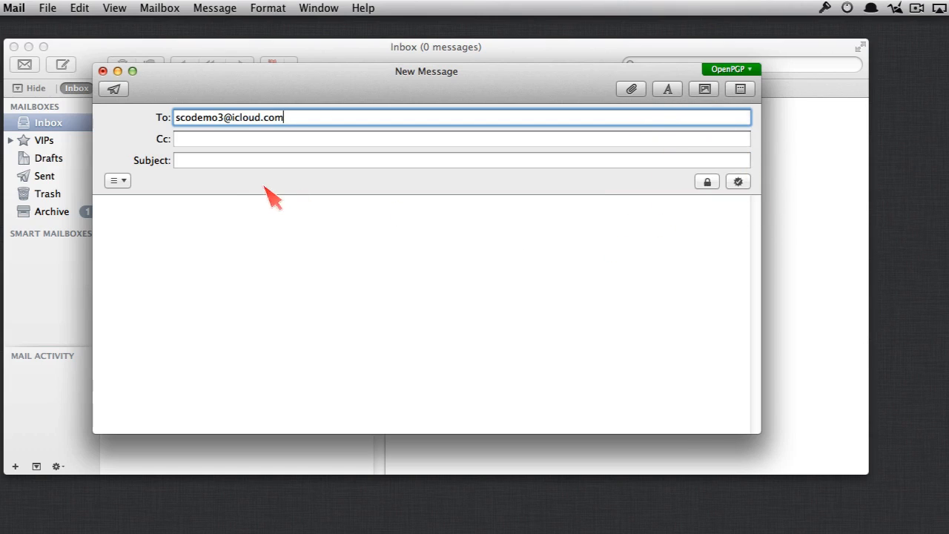
Step: Send 'My First Encrypted Message!' and unlock the key with the 1Password passphrase, saved in Keychain
left_click(245, 160)
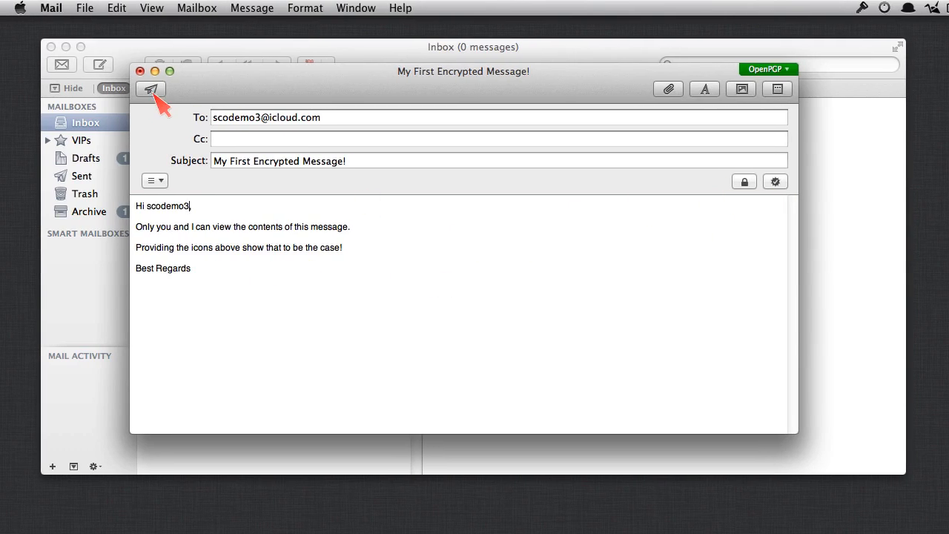
left_click(152, 91)
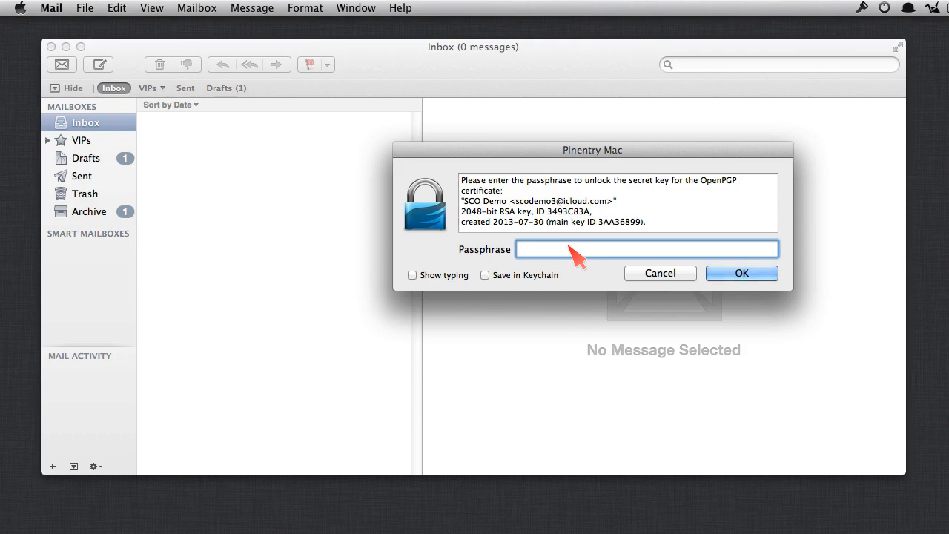
key("super+Tab")
key("super+Tab")
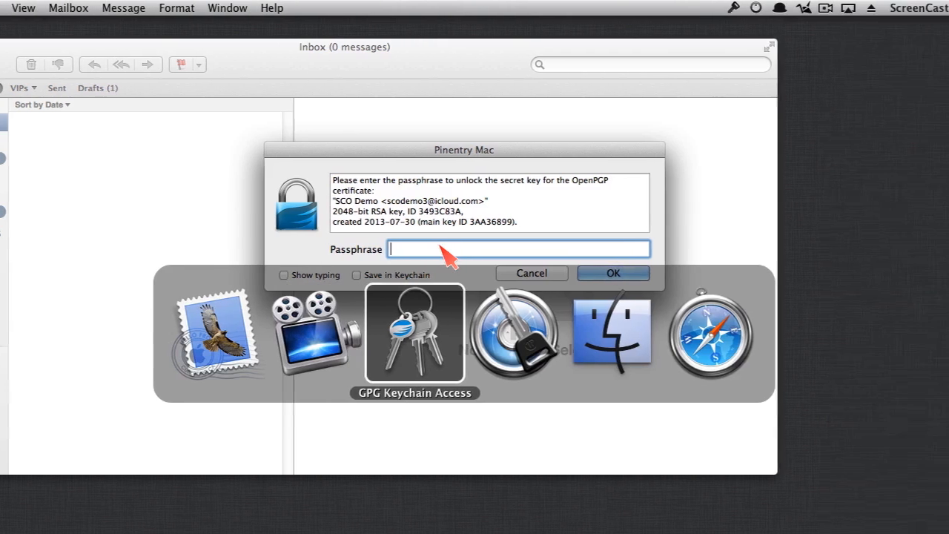
key("super+Tab")
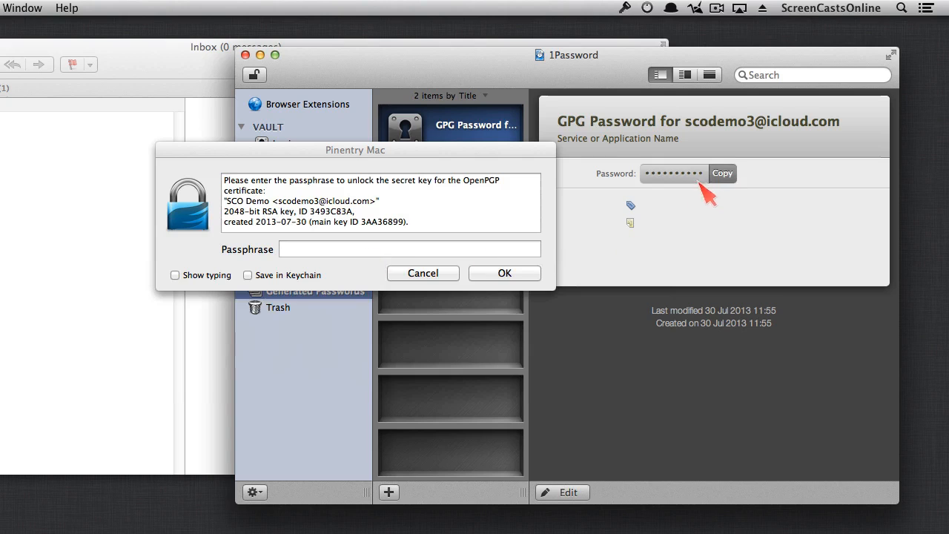
left_click(719, 176)
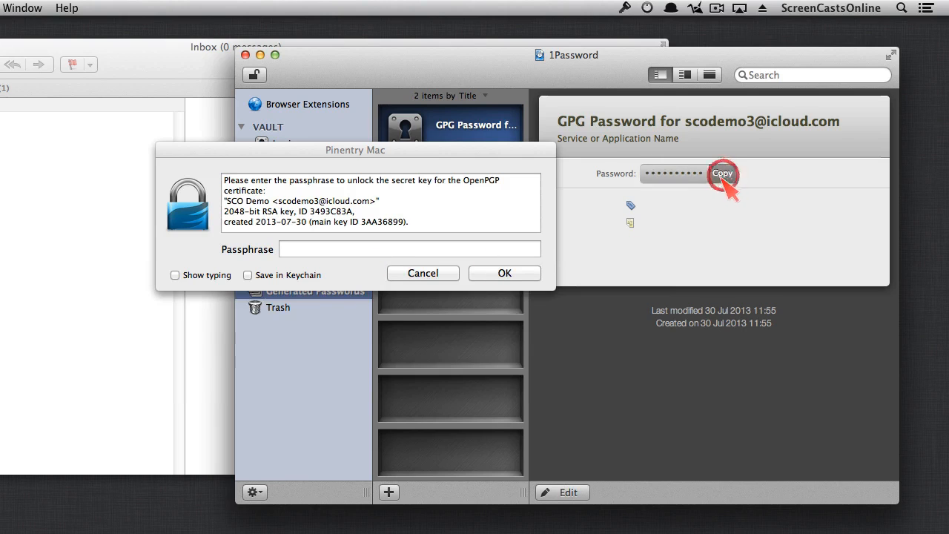
left_click(260, 54)
left_click(315, 250)
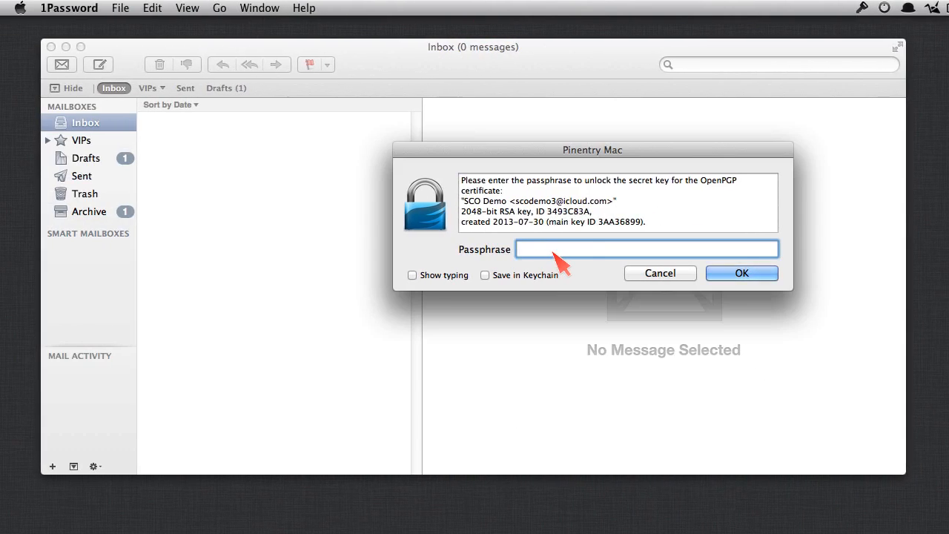
key("super+v")
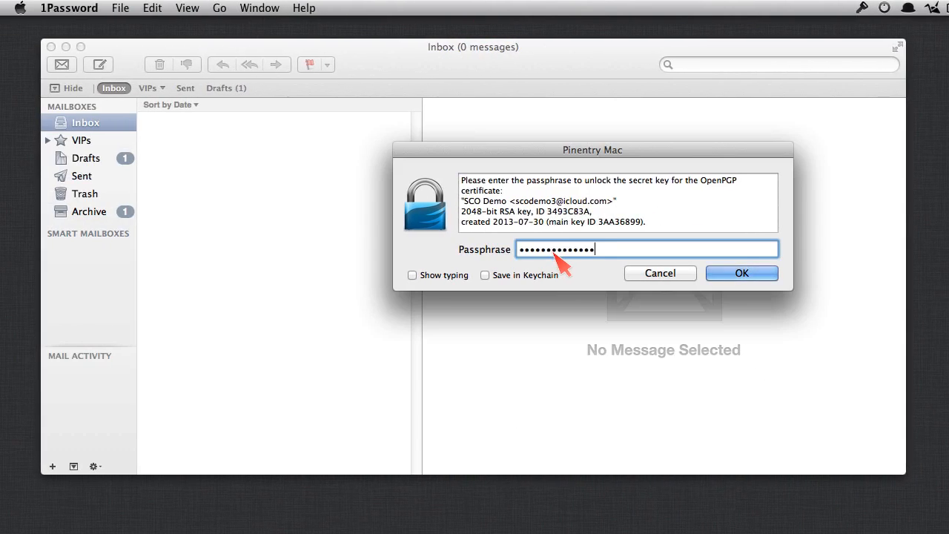
left_click(485, 275)
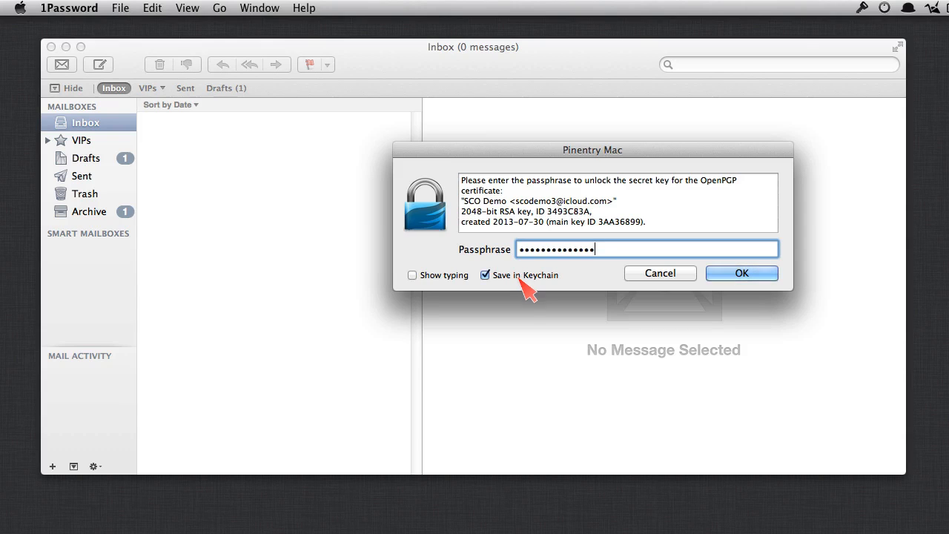
left_click(742, 273)
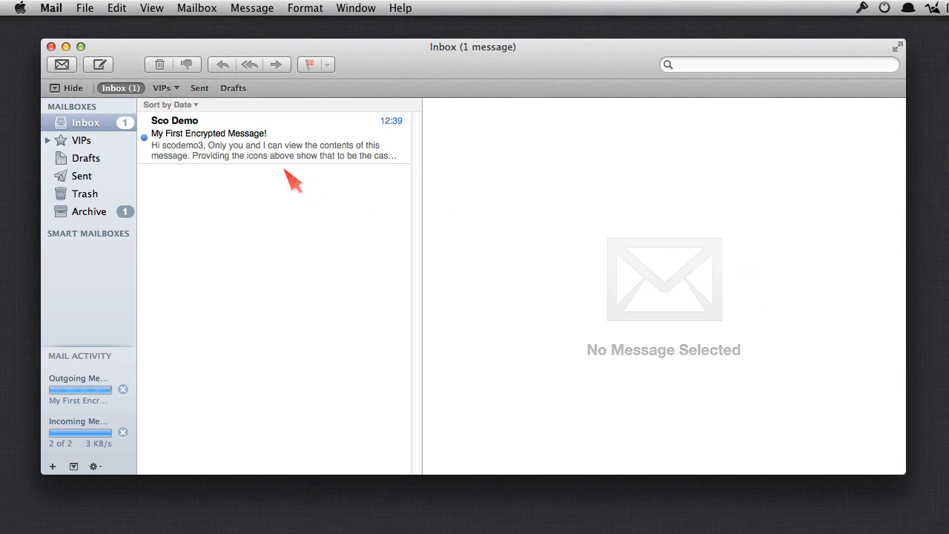
Step: Check the received message's details show Encrypted and Signed, then start a new message
left_click(258, 152)
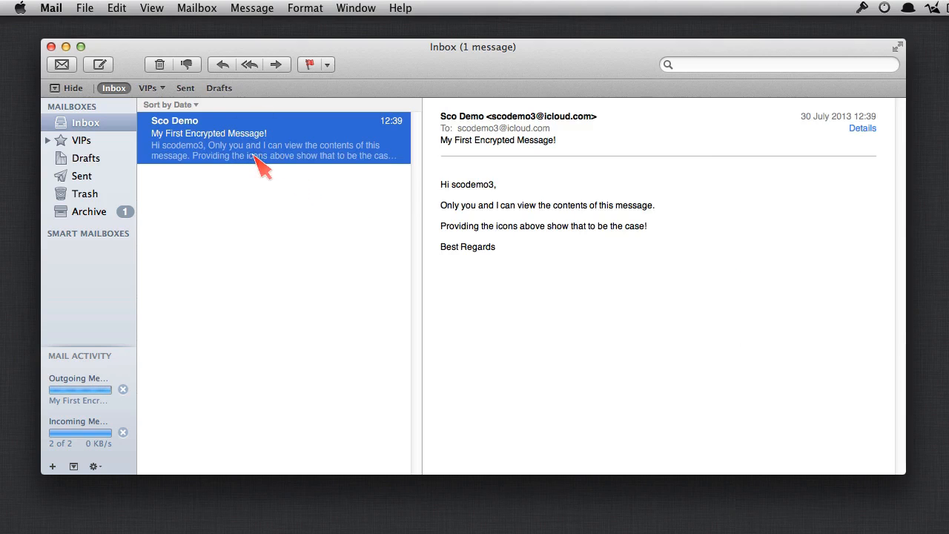
left_click(862, 130)
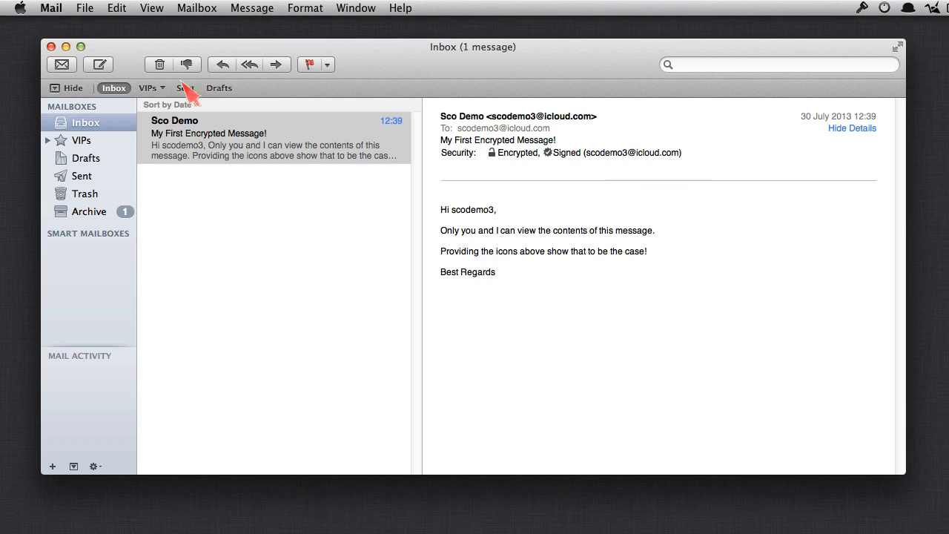
left_click(100, 65)
left_click_drag(317, 122, 301, 80)
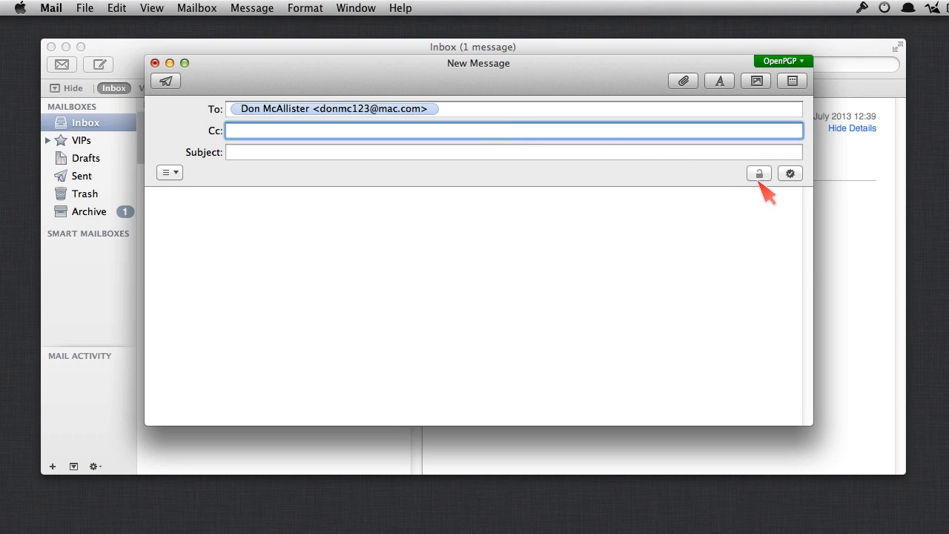
mouse_move(760, 181)
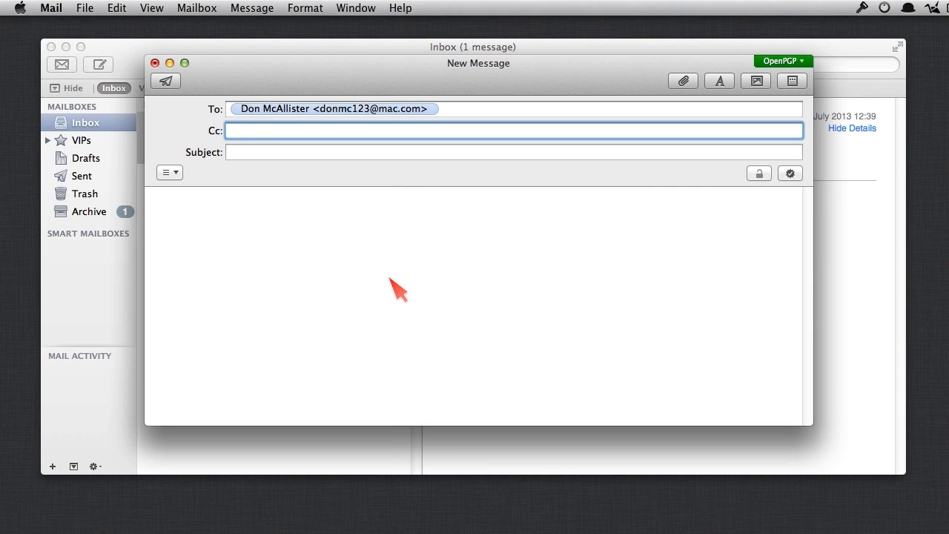
key("alt+space")
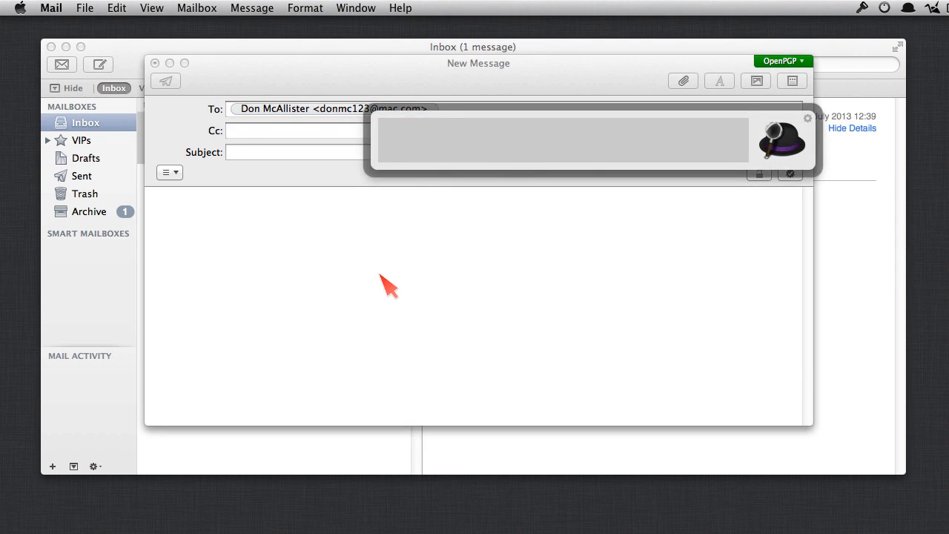
Step: Launch GPG Keychain Access and import the contact's public key from the keyserver using their e-mail address
type("gpg")
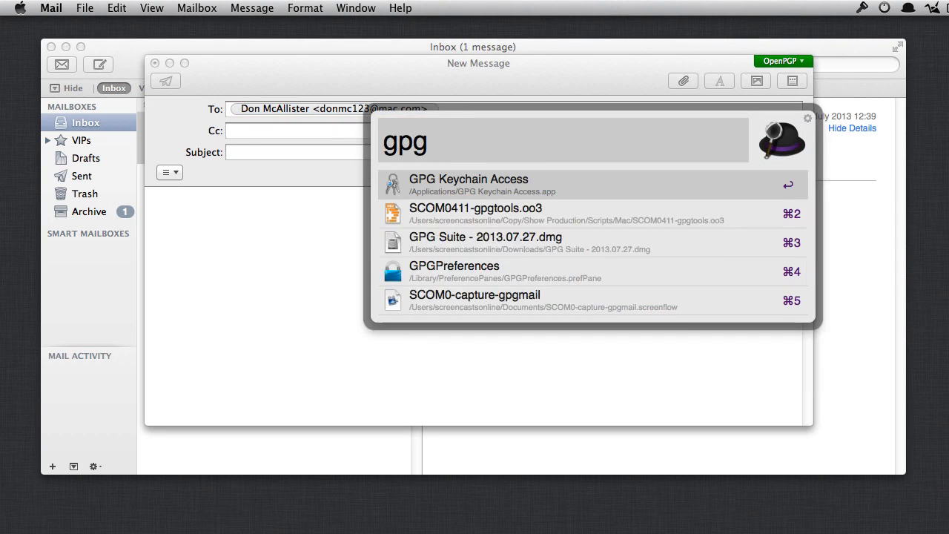
key("Return")
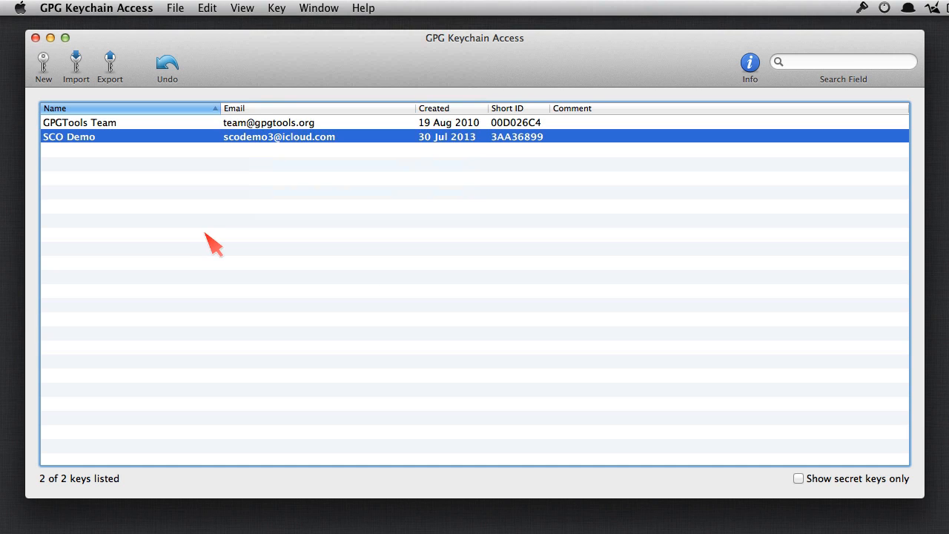
left_click(276, 9)
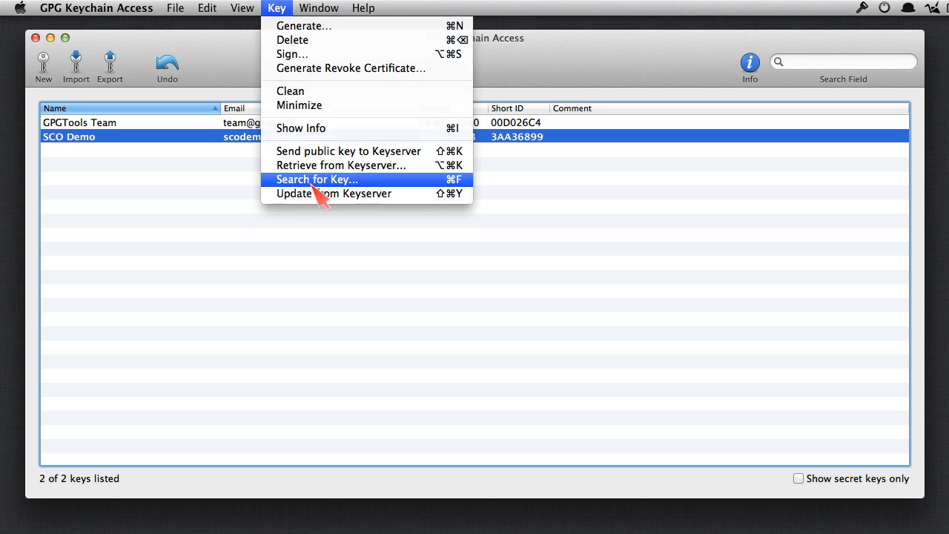
left_click(418, 183)
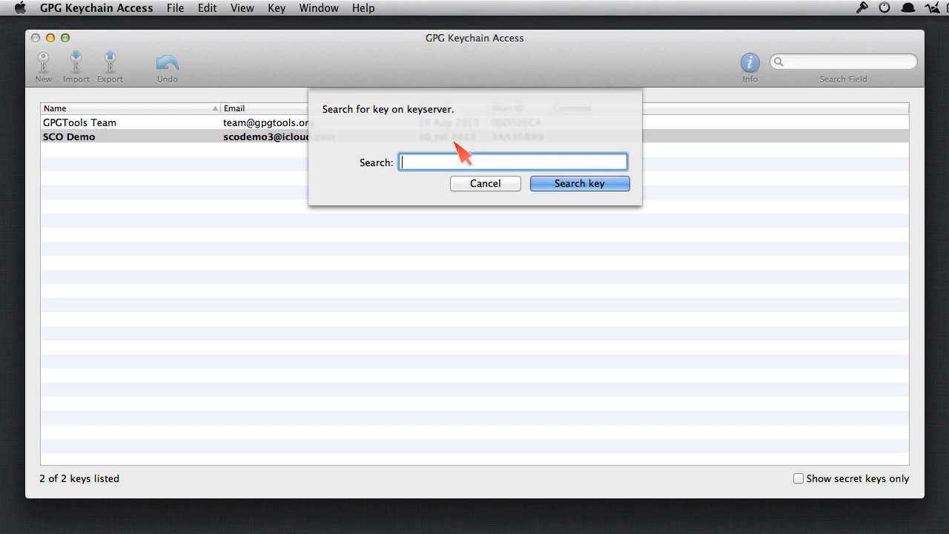
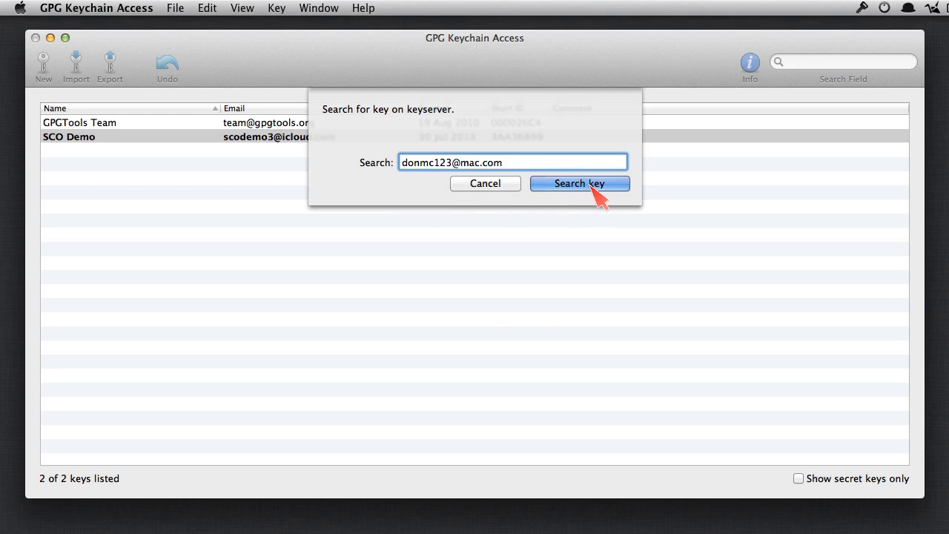
left_click(590, 188)
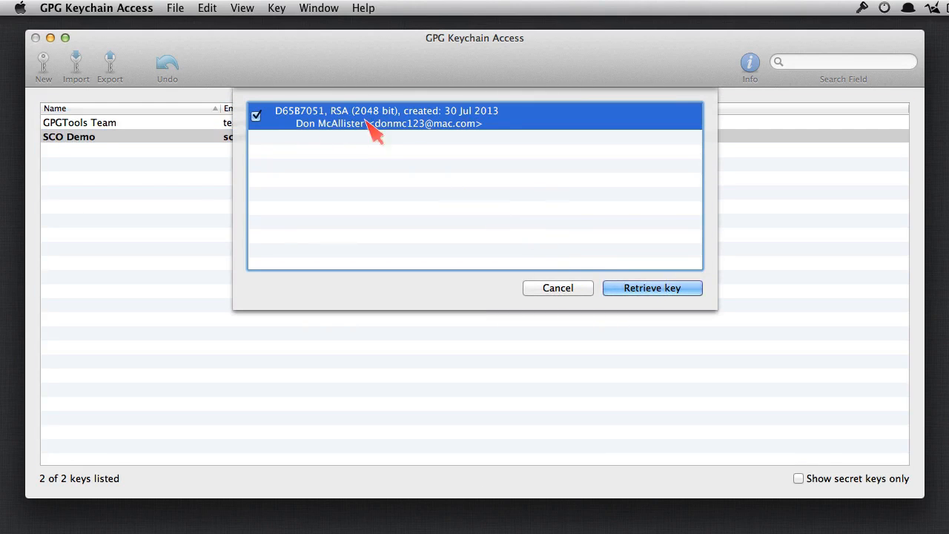
left_click(653, 288)
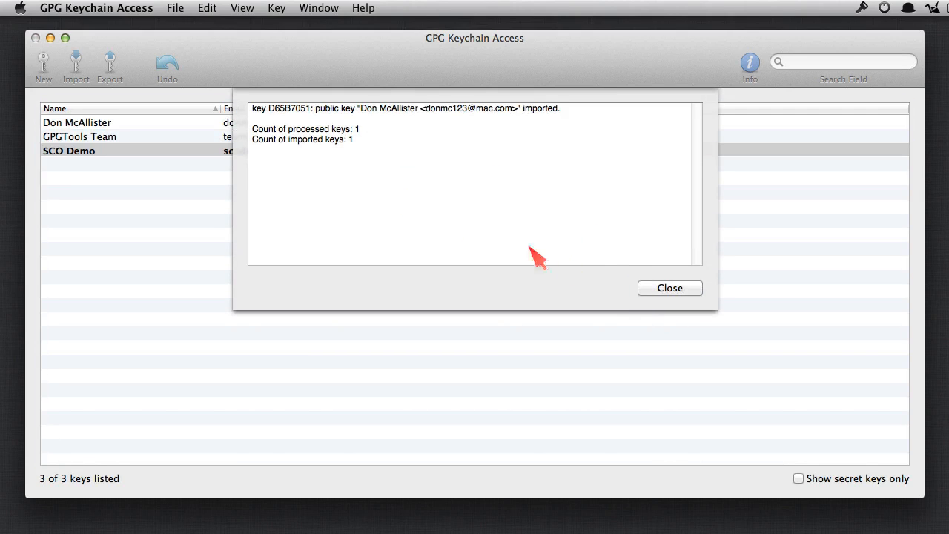
left_click(678, 292)
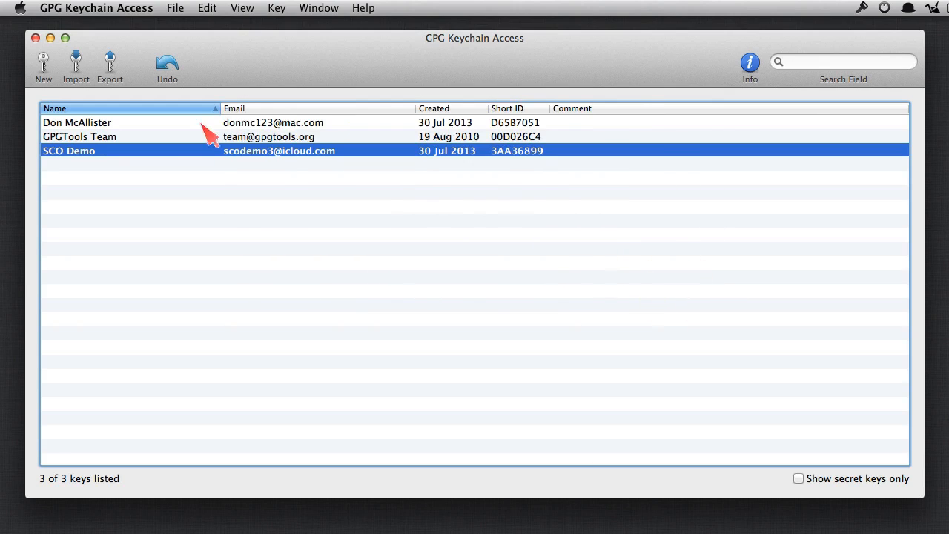
left_click(35, 38)
Step: Send 'Another Encrypted Mail' encrypted to the imported contact, unlocking the key with the passphrase saved in Keychain
left_click(363, 84)
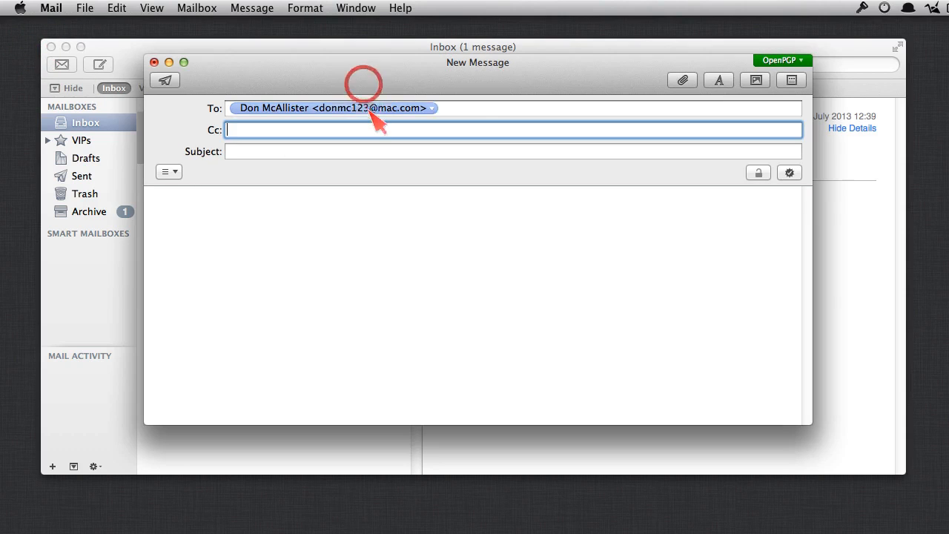
left_click(478, 109)
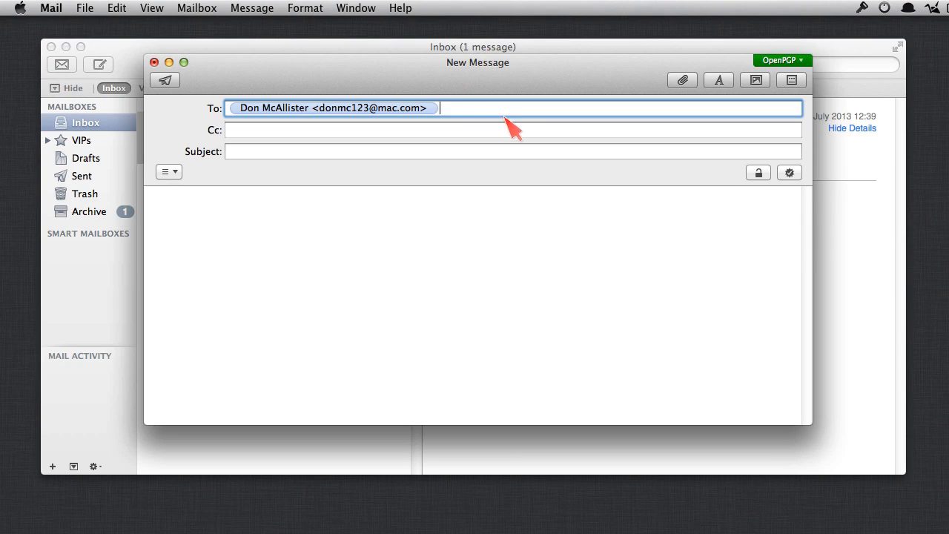
left_click(759, 173)
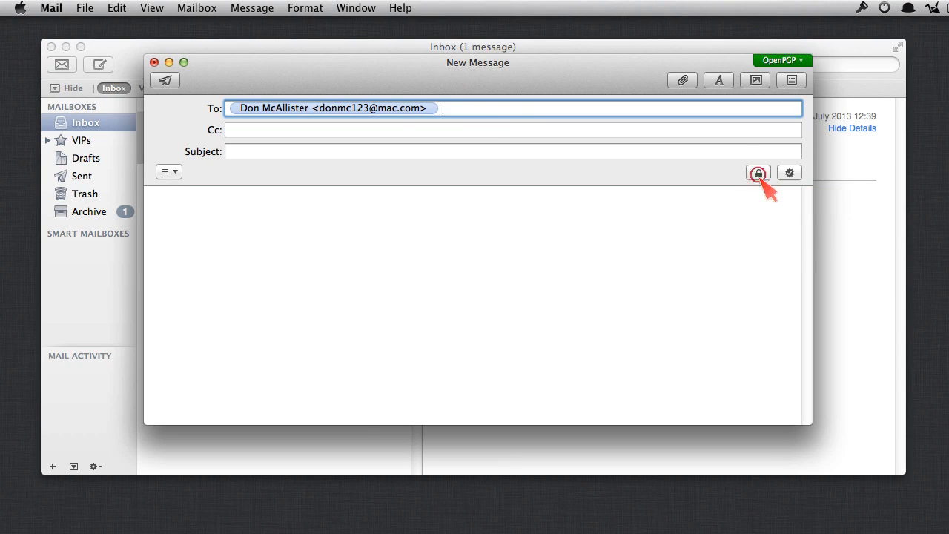
left_click(284, 151)
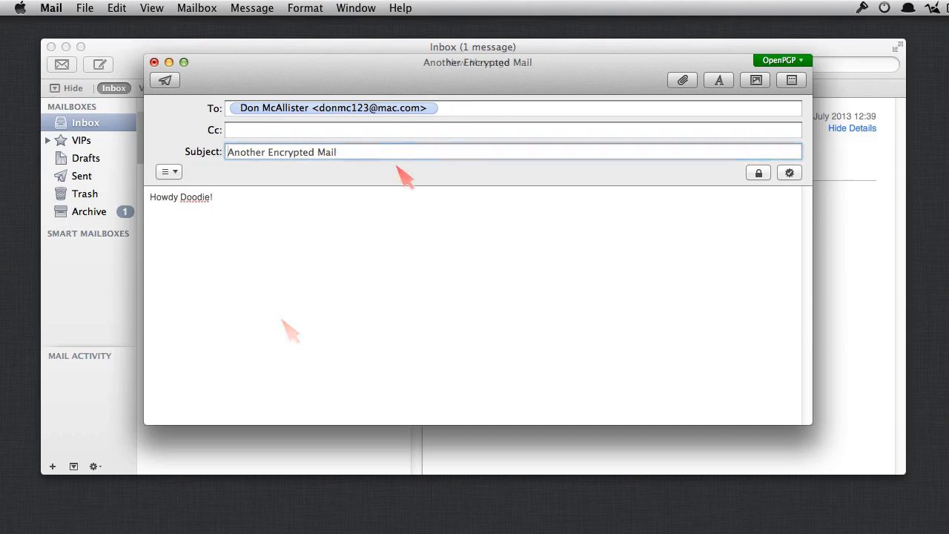
left_click(164, 80)
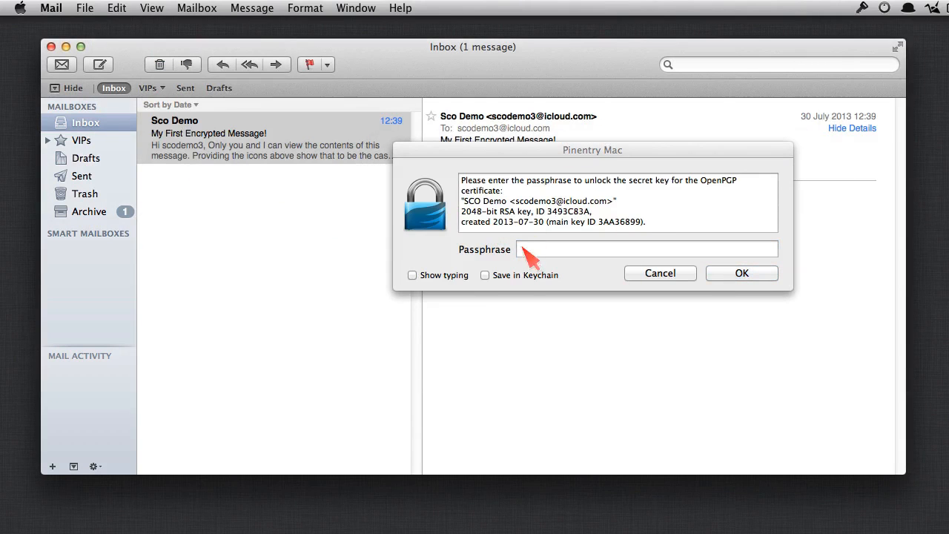
left_click(487, 276)
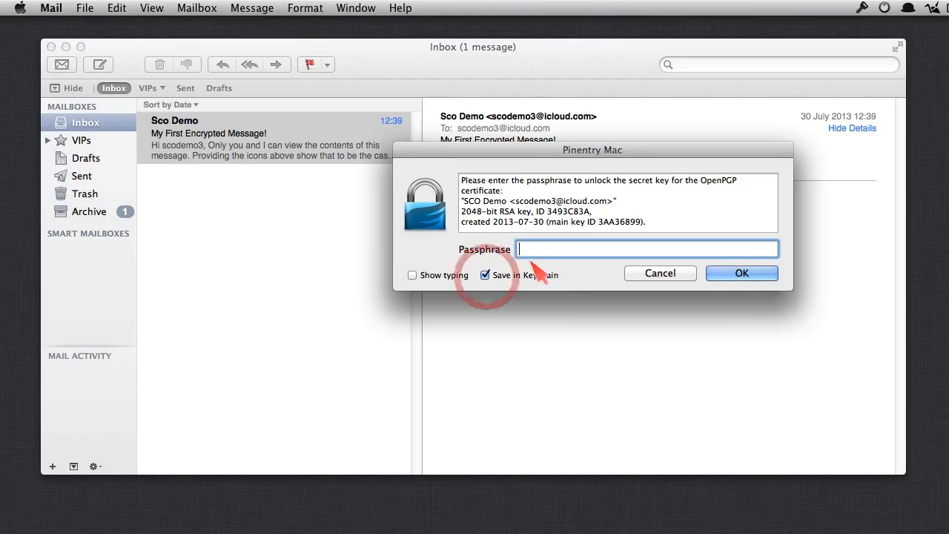
type("••••••••••••••")
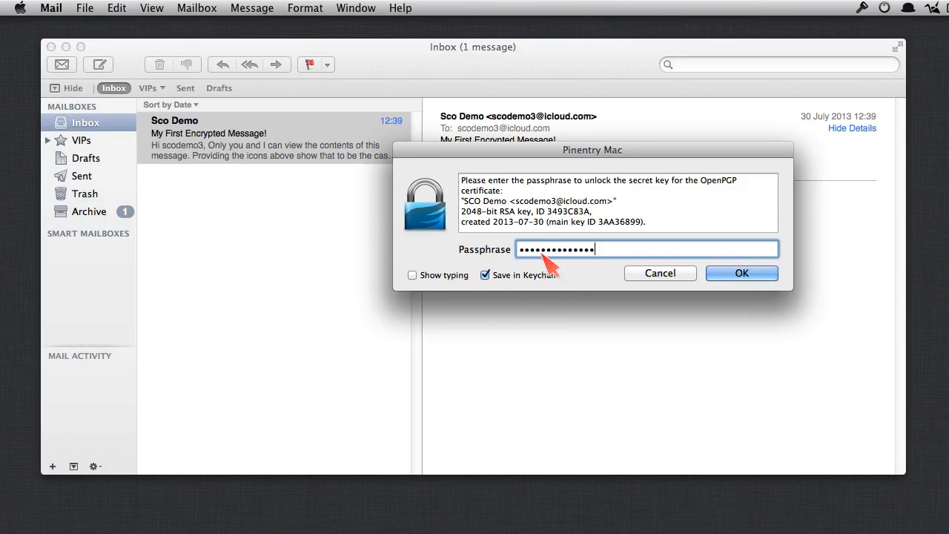
left_click(730, 275)
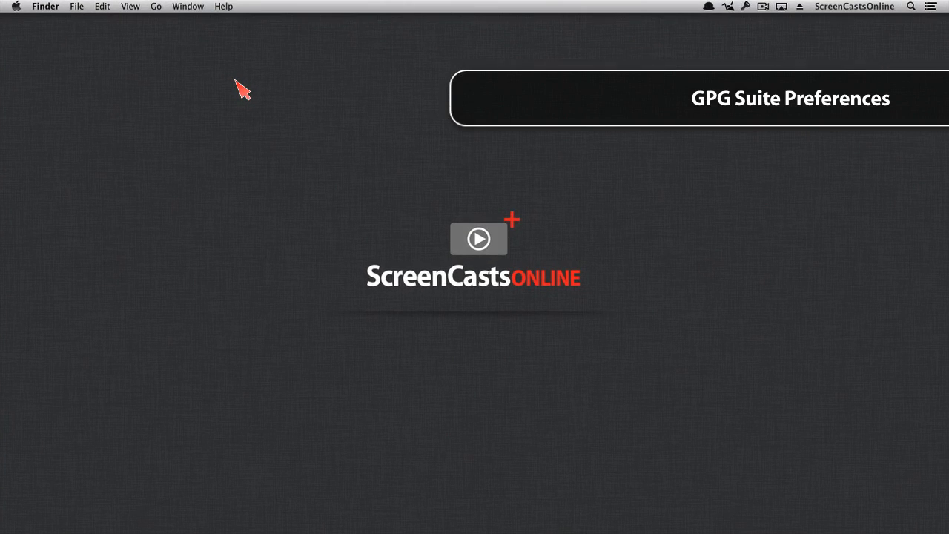
Step: Open GPGPreferences in System Preferences and set SCO Demo as the default key
key("alt+space")
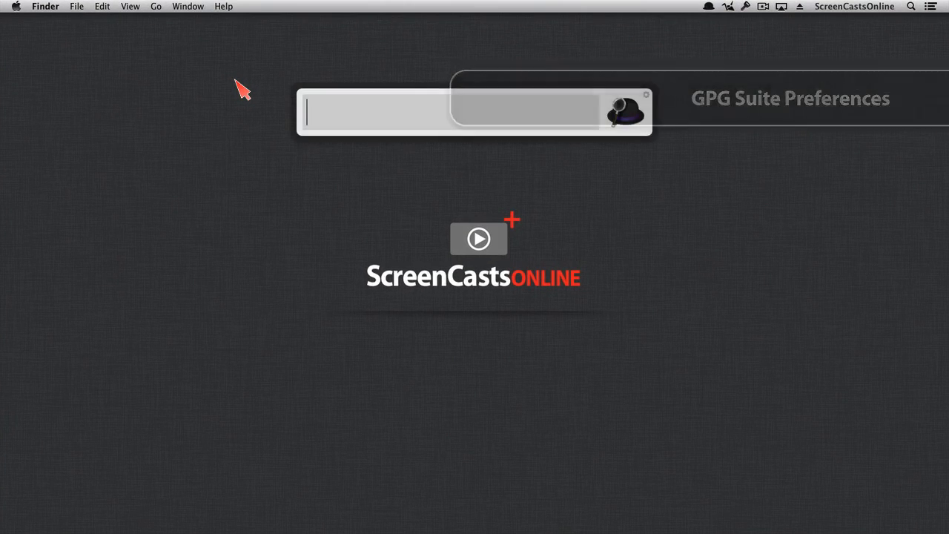
type("sys")
key("Return")
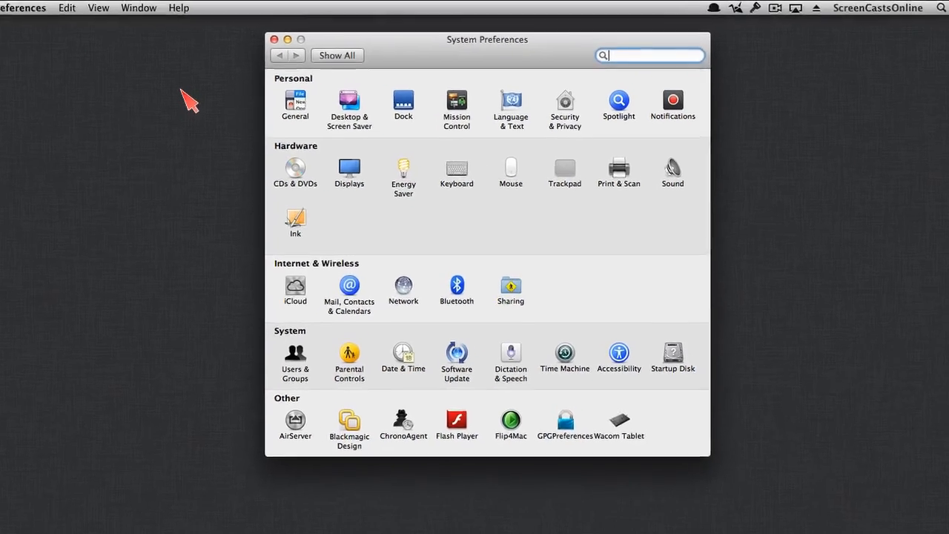
left_click(578, 367)
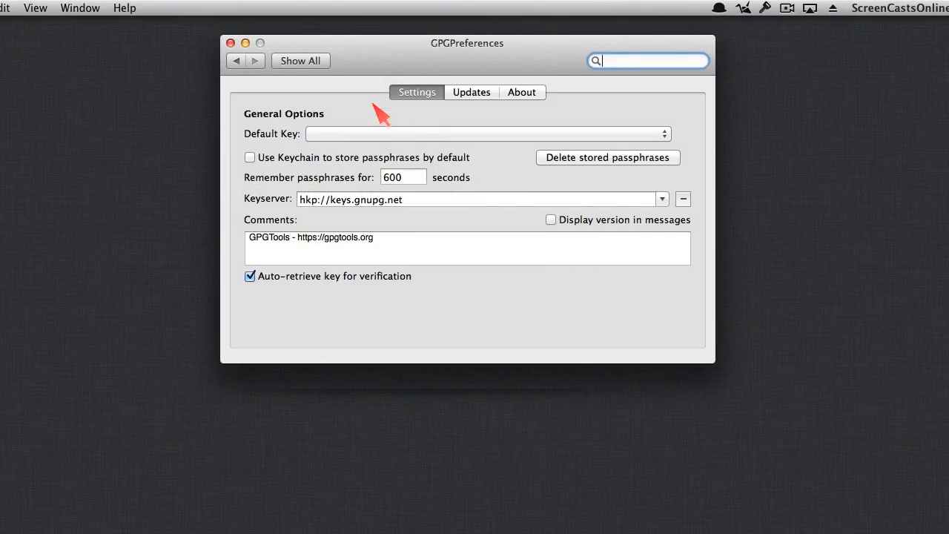
left_click(617, 134)
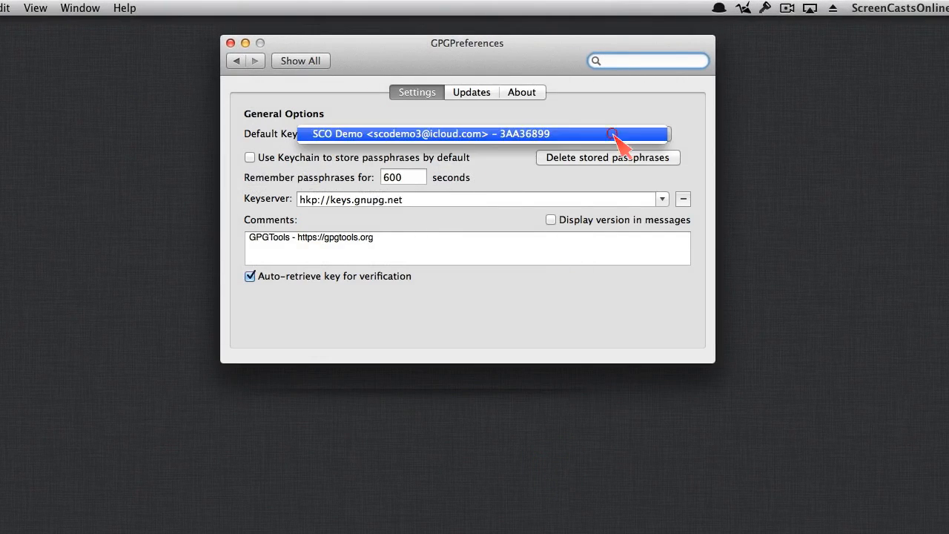
left_click(421, 136)
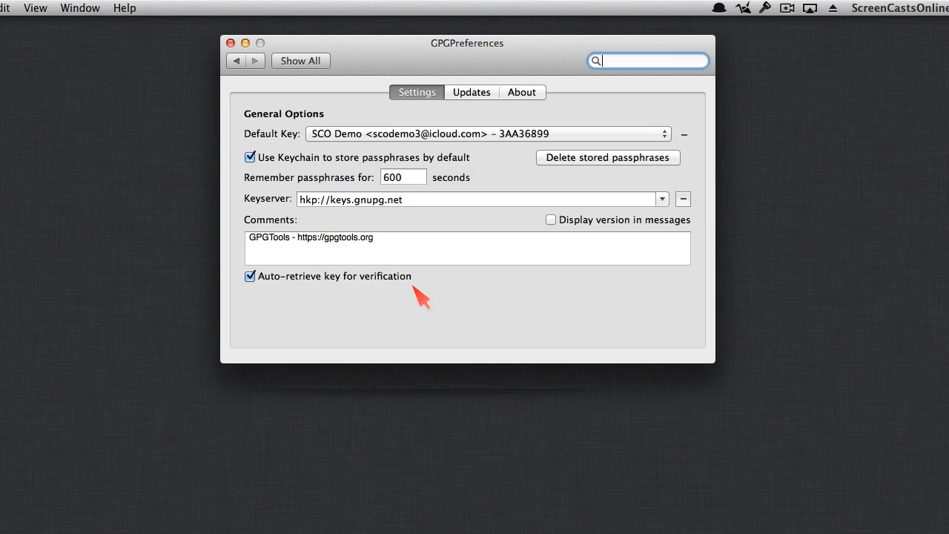
Step: Auto-download updates for GPGMail, GPG Keychain Access, GPGServices, MacGPG2 and GPGPreferences
left_click(478, 92)
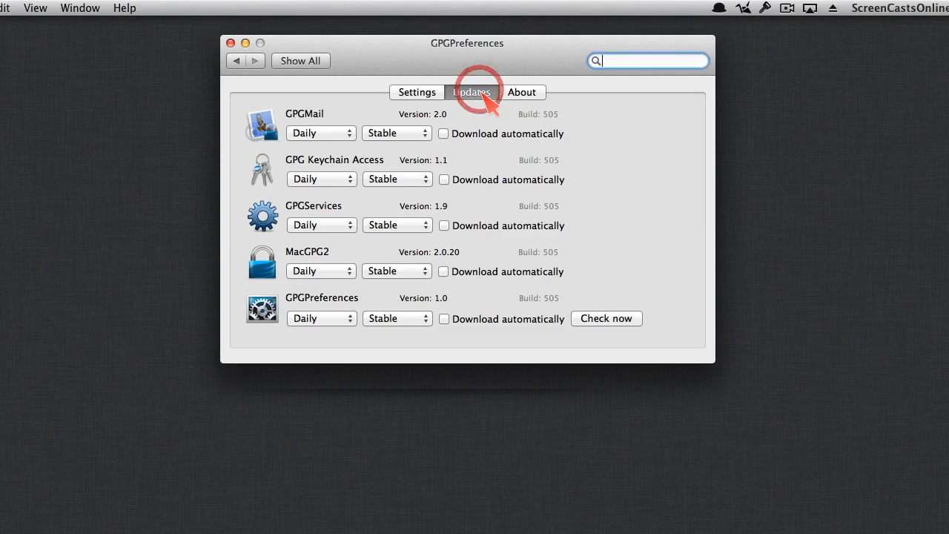
left_click(443, 133)
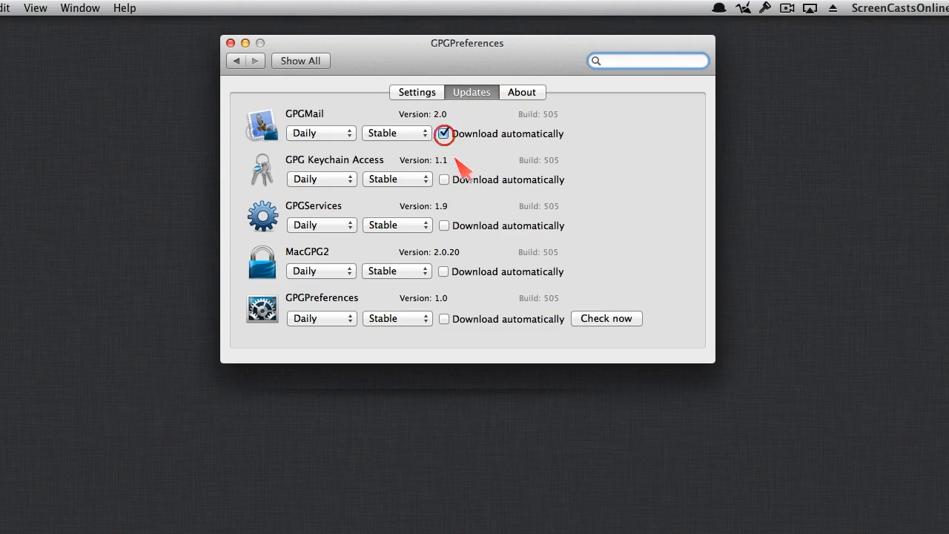
left_click(443, 179)
left_click(444, 225)
left_click(444, 271)
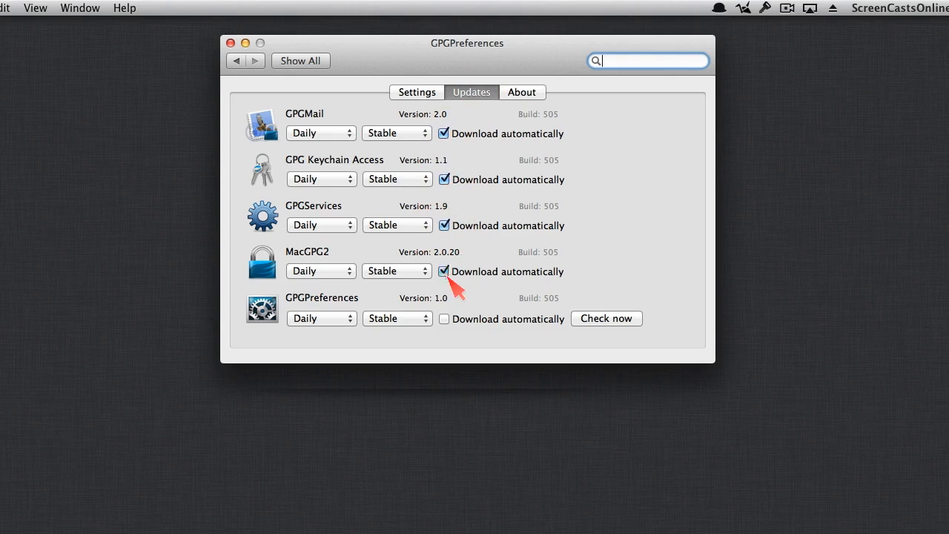
left_click(444, 319)
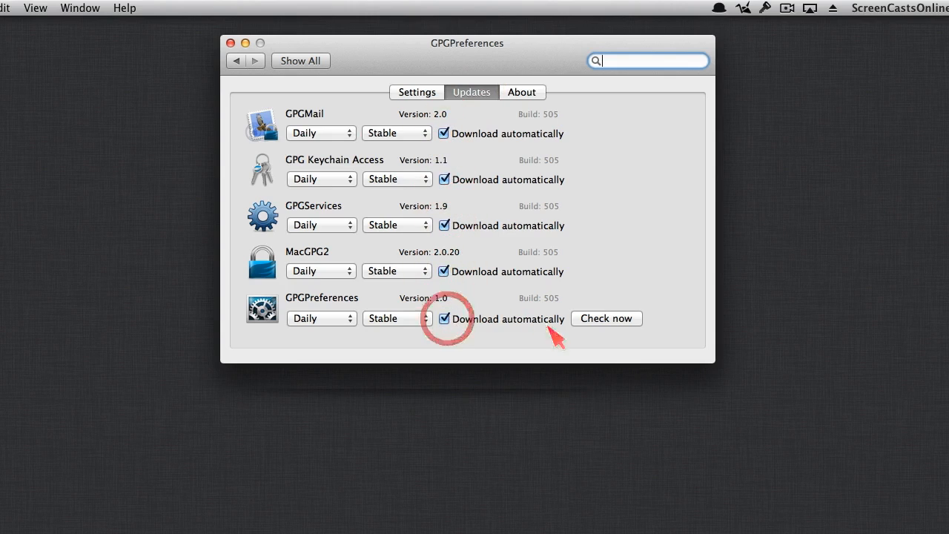
left_click(523, 95)
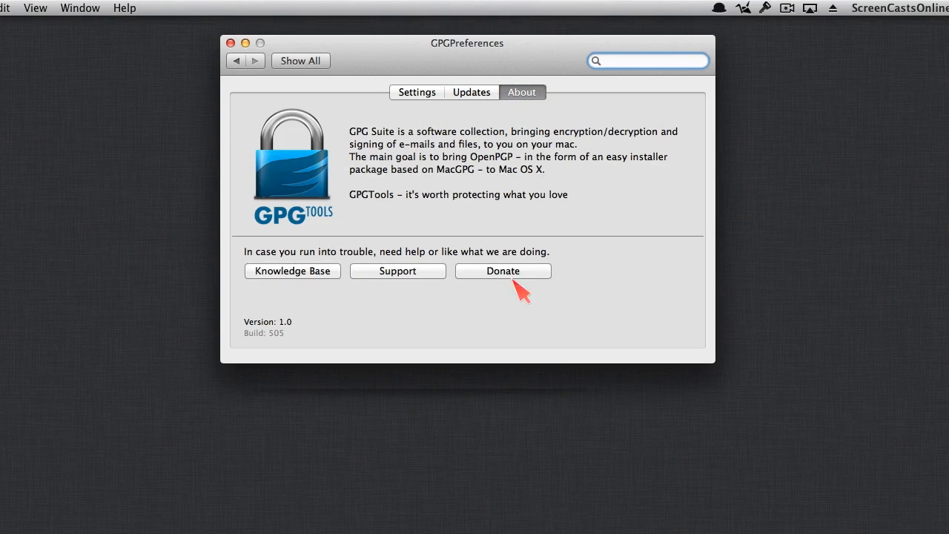
left_click(230, 43)
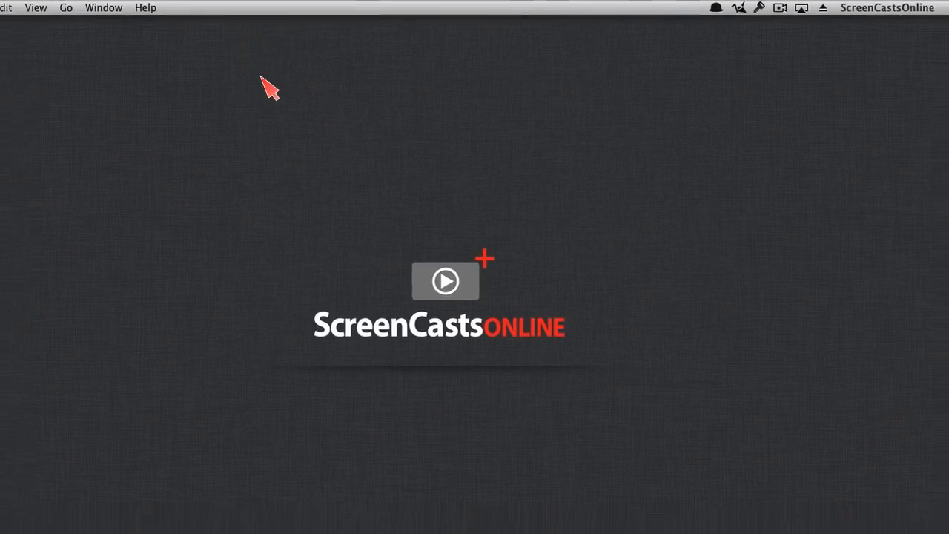
Step: Review the account's address aliases in Mail's Accounts preferences without changing them, then close them
left_click(236, 81)
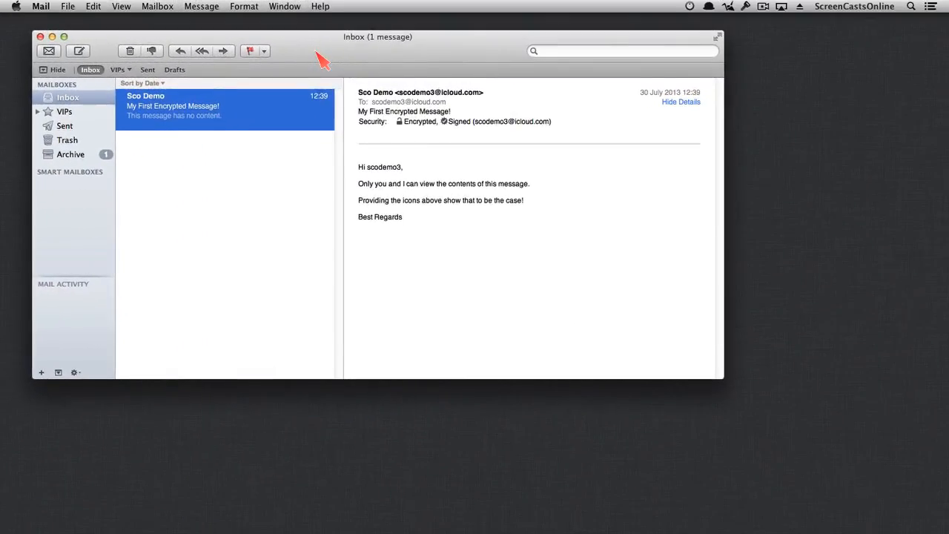
left_click(40, 6)
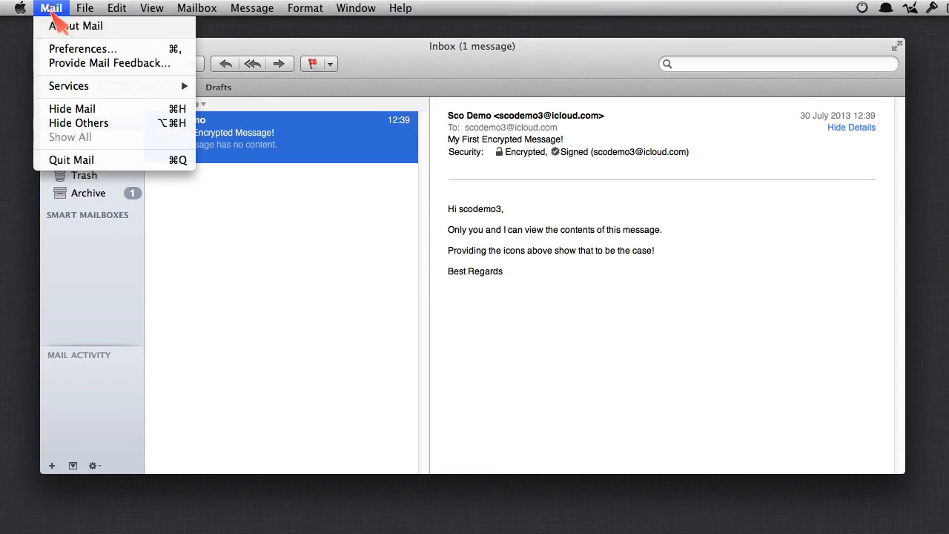
left_click(95, 51)
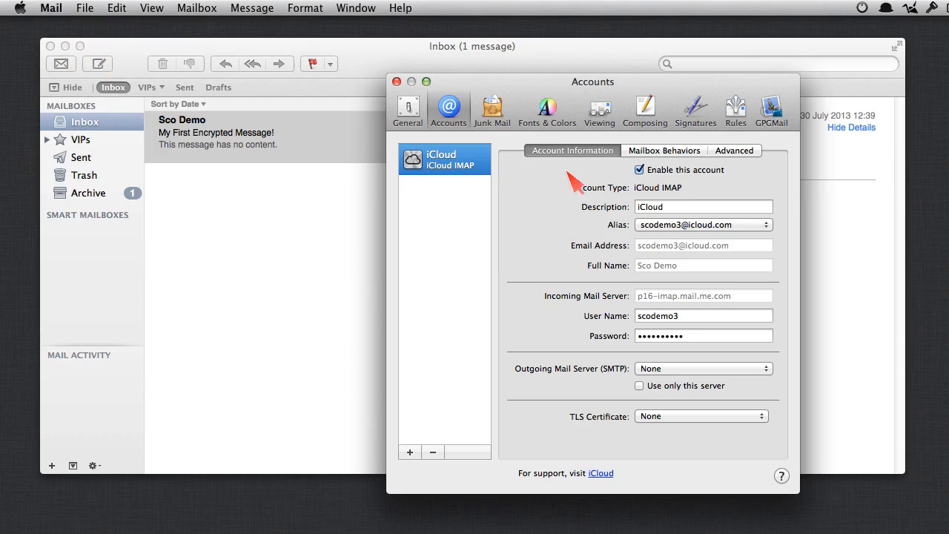
left_click(771, 225)
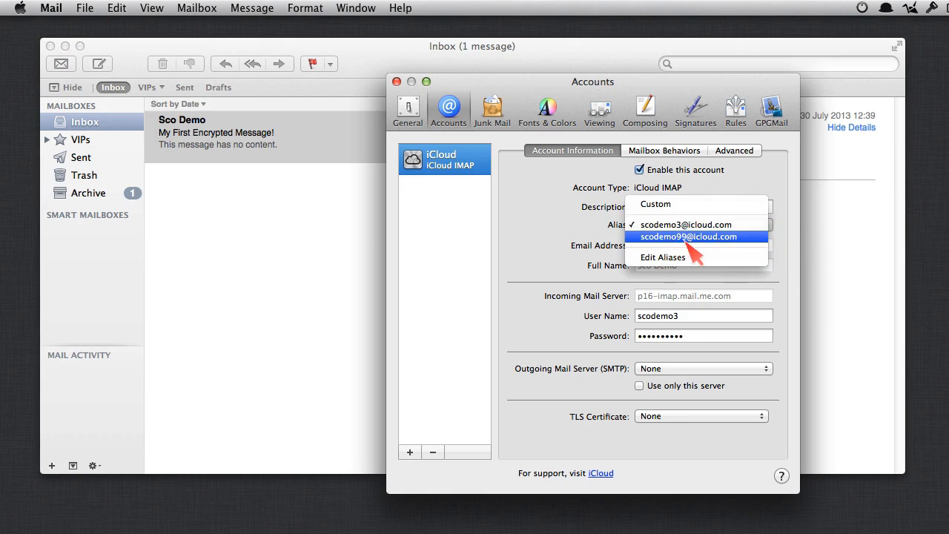
left_click(572, 232)
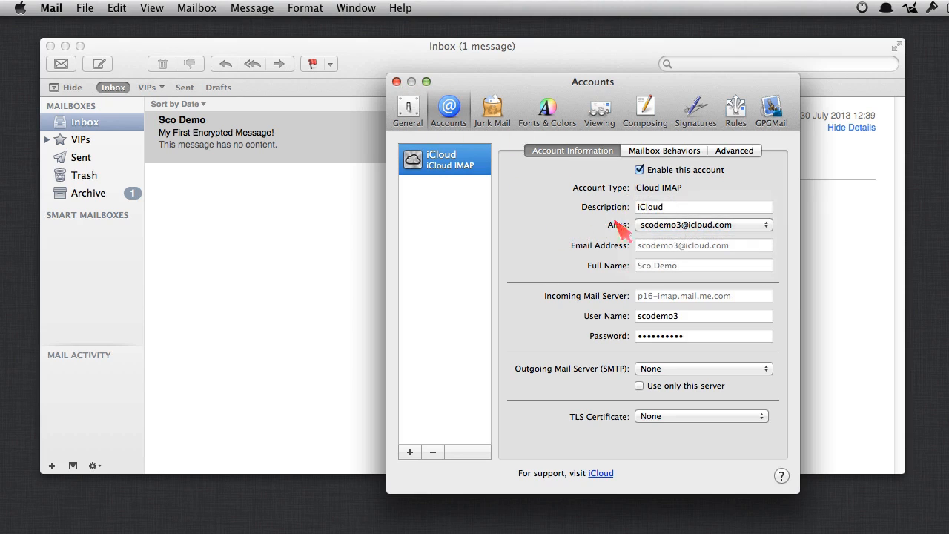
left_click(397, 81)
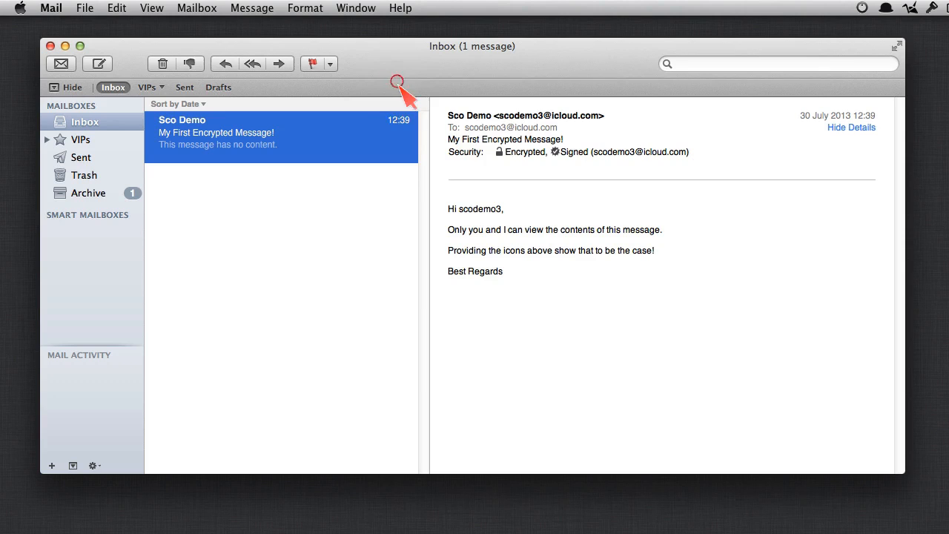
Step: Start a new message to the second iCloud account's address and toggle OpenPGP encryption
left_click(99, 65)
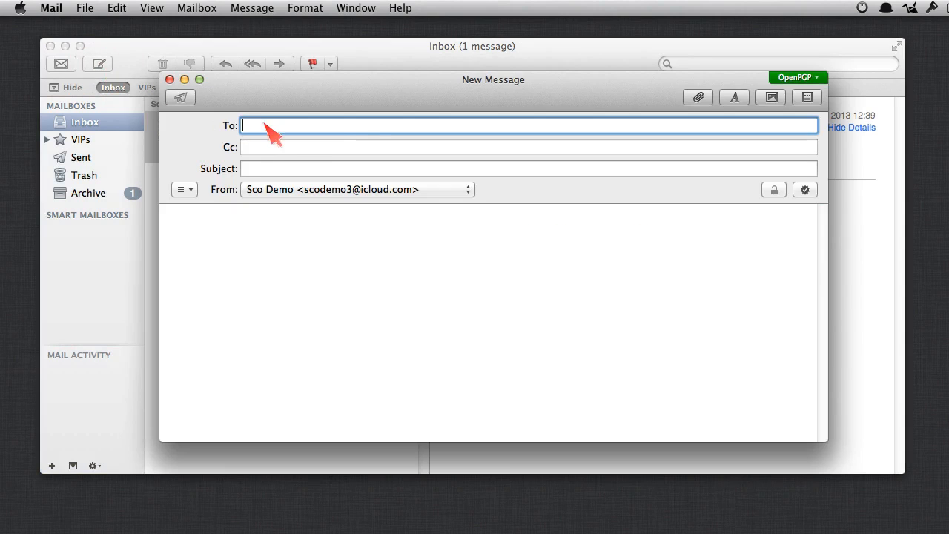
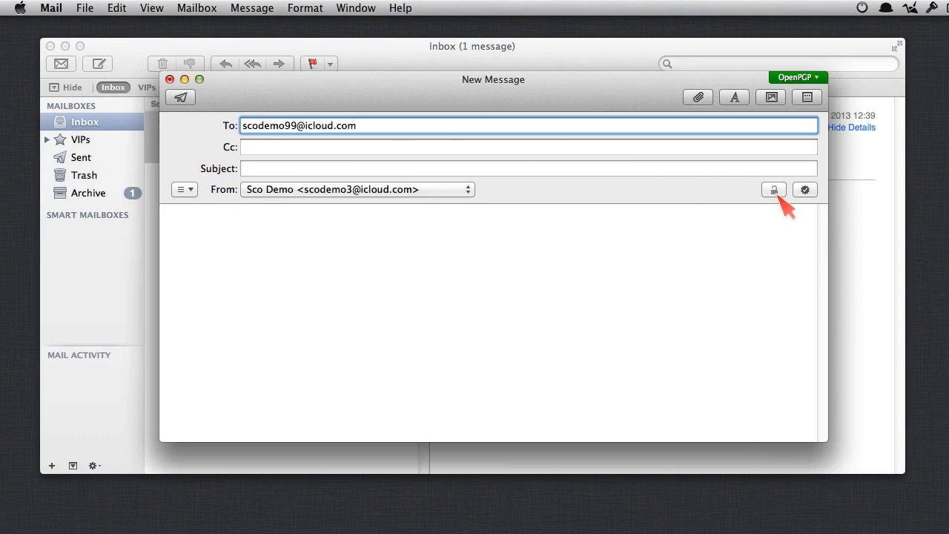
left_click(774, 191)
left_click(775, 193)
left_click(390, 128)
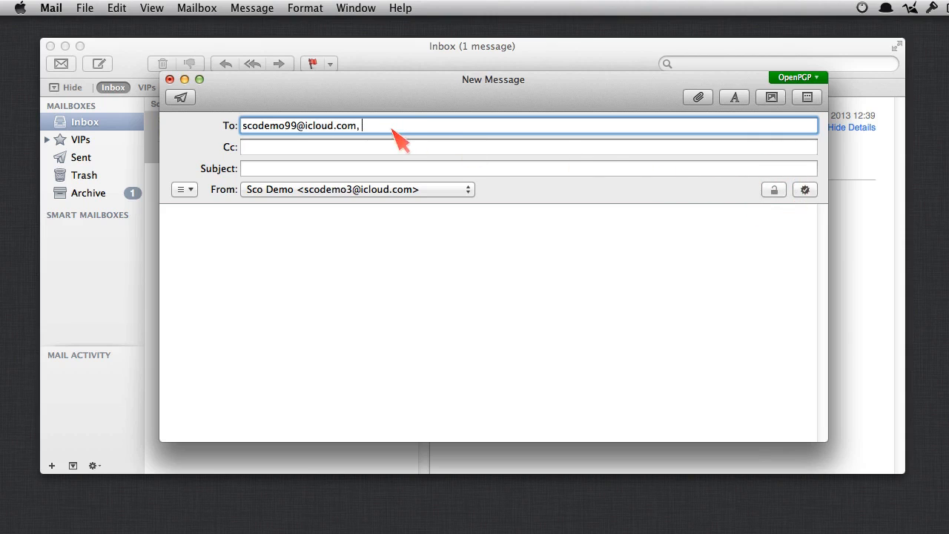
left_click(774, 191)
Step: Discard the unsent message without saving a draft and close the Mail inbox window
left_click(169, 79)
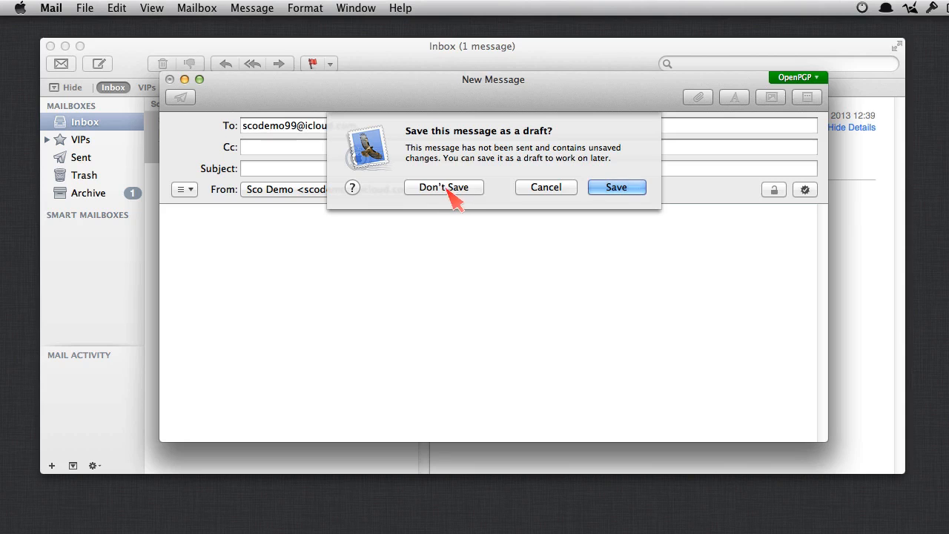
left_click(444, 188)
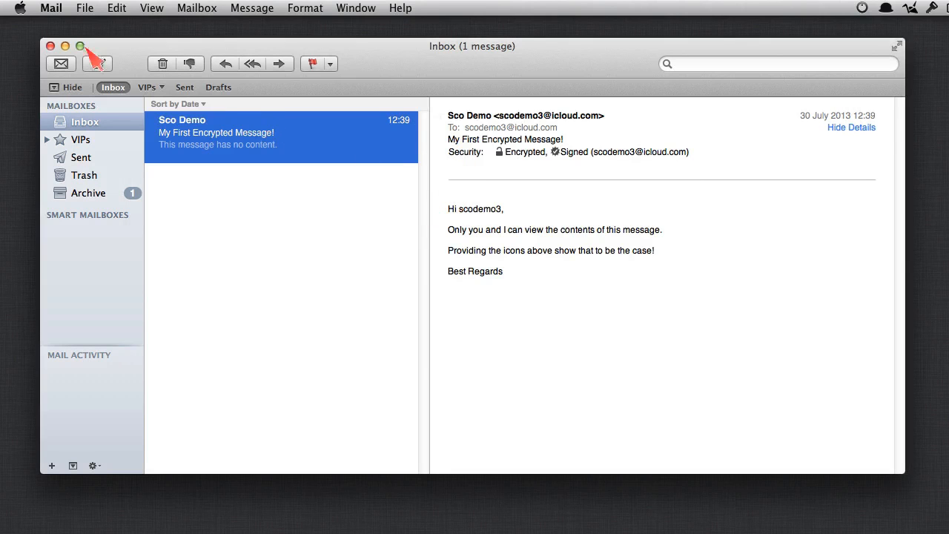
left_click(50, 46)
Step: Launch GPG Keychain Access and add a Type column to the key list
key("alt+space")
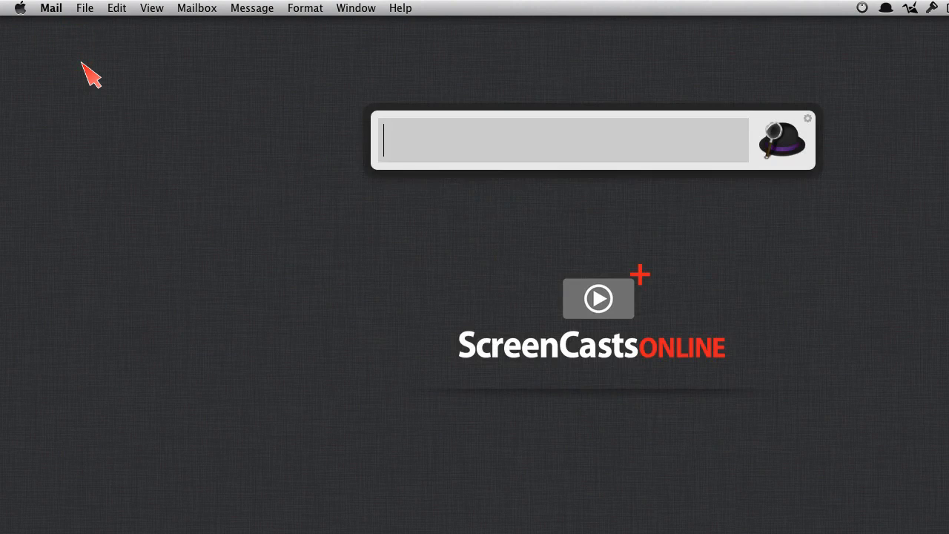
type("gpg")
key("Return")
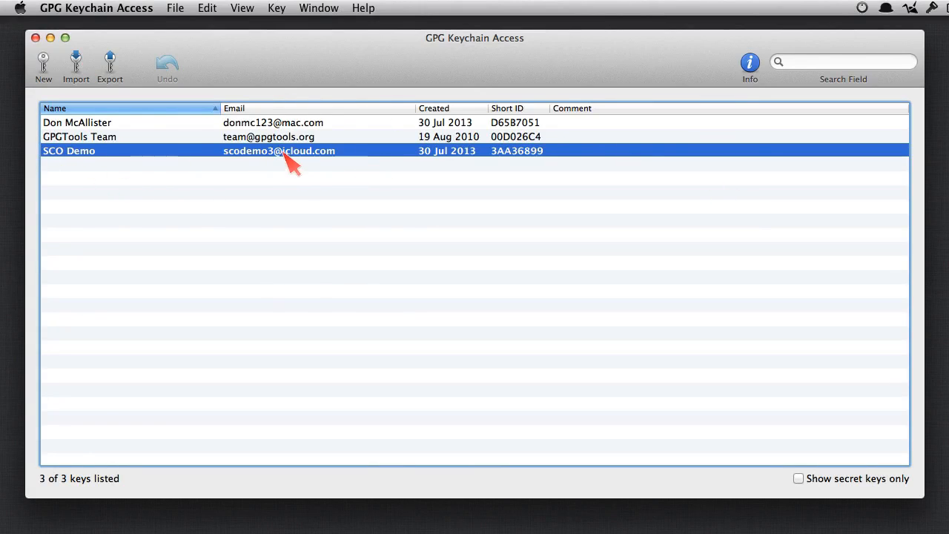
right_click(150, 109)
left_click(167, 112)
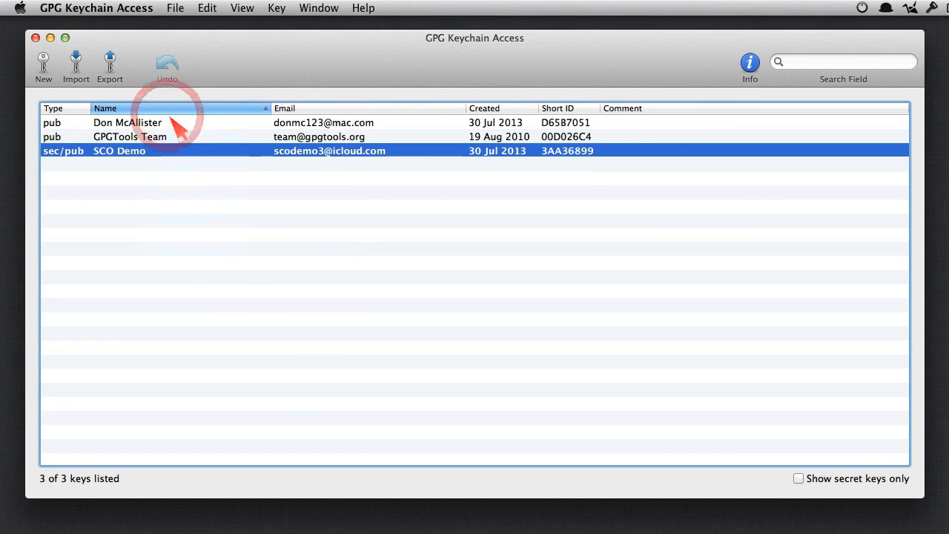
Step: Browse the keys, toggle Show secret keys only on and off, and open the SCO Demo key's details
left_click(60, 122)
left_click(65, 136)
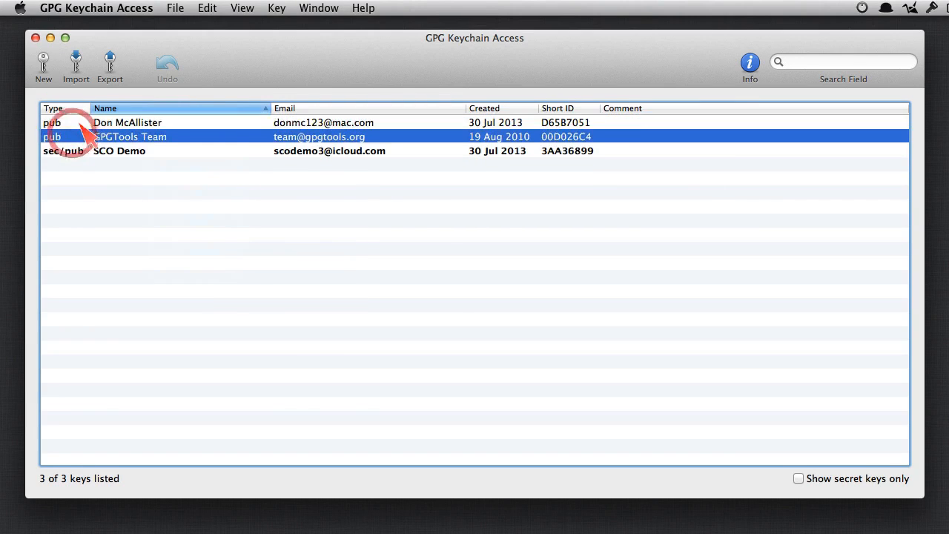
left_click(74, 122)
left_click(82, 137)
left_click(63, 123)
left_click(73, 138)
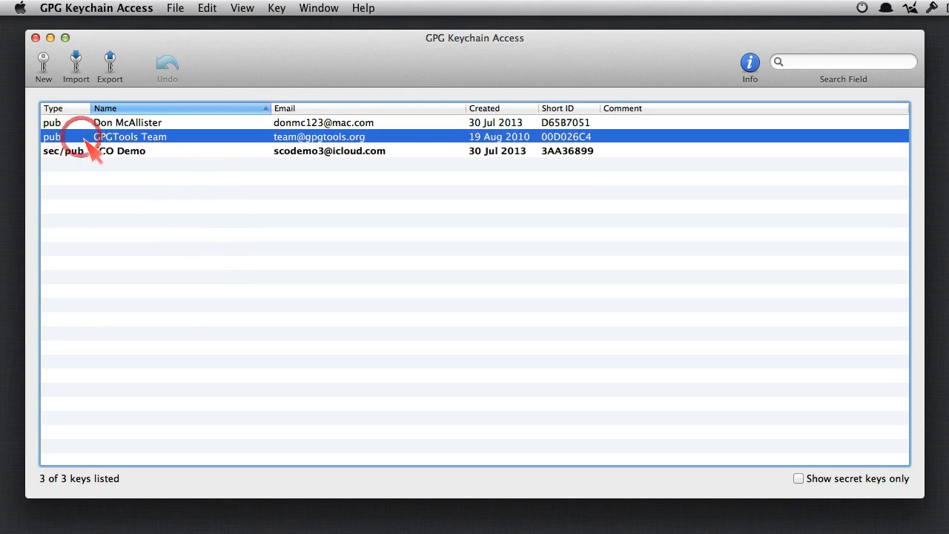
left_click(87, 153)
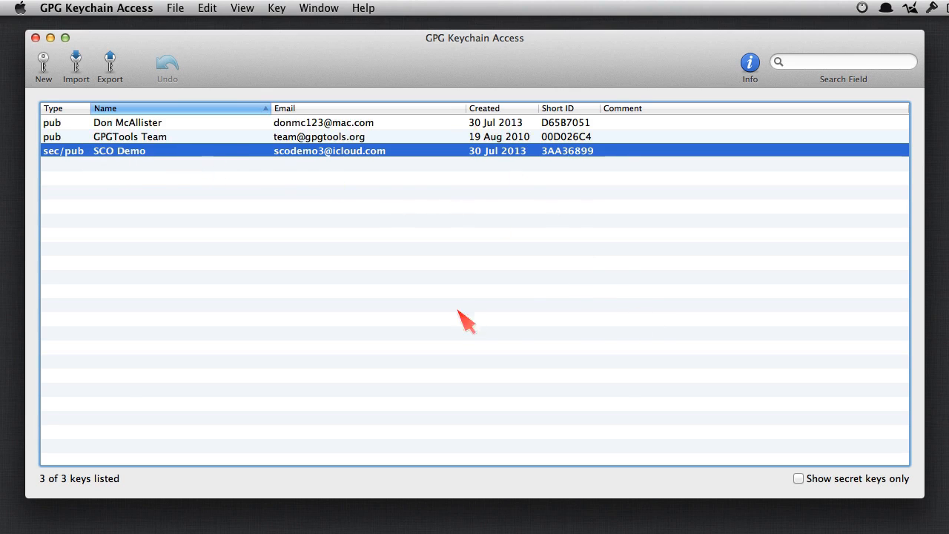
left_click(799, 478)
left_click(800, 480)
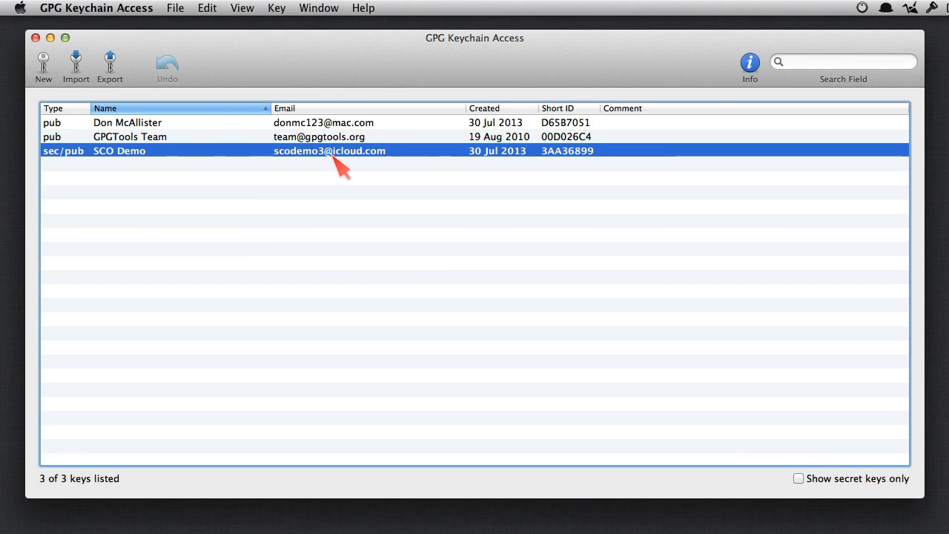
double_click(335, 153)
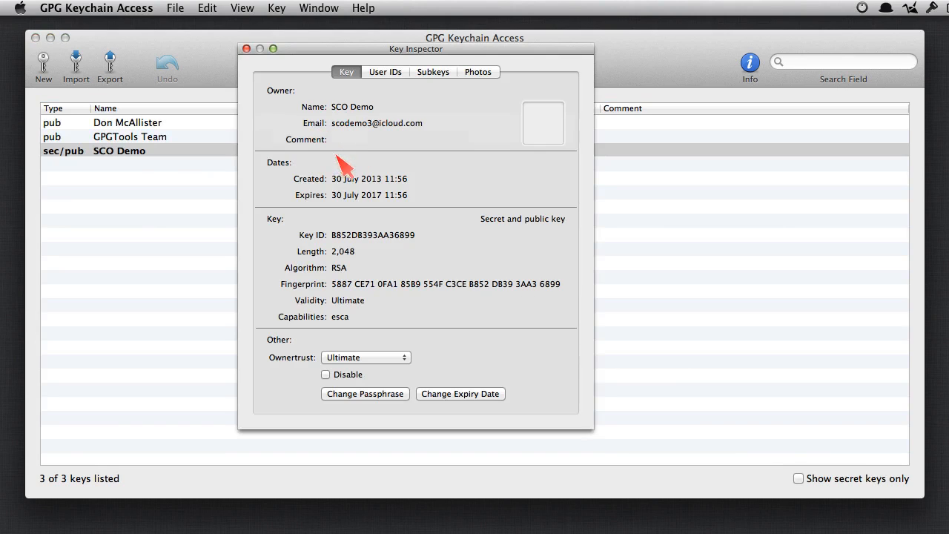
Step: Add user ID 'SCO Demo Test Account' with the second iCloud address and comment 'Test Address'
left_click(392, 73)
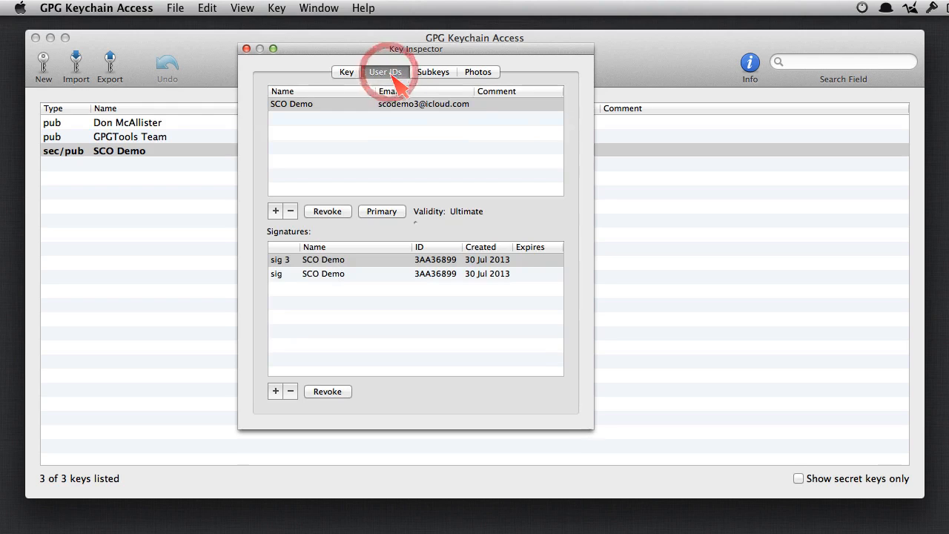
left_click(276, 211)
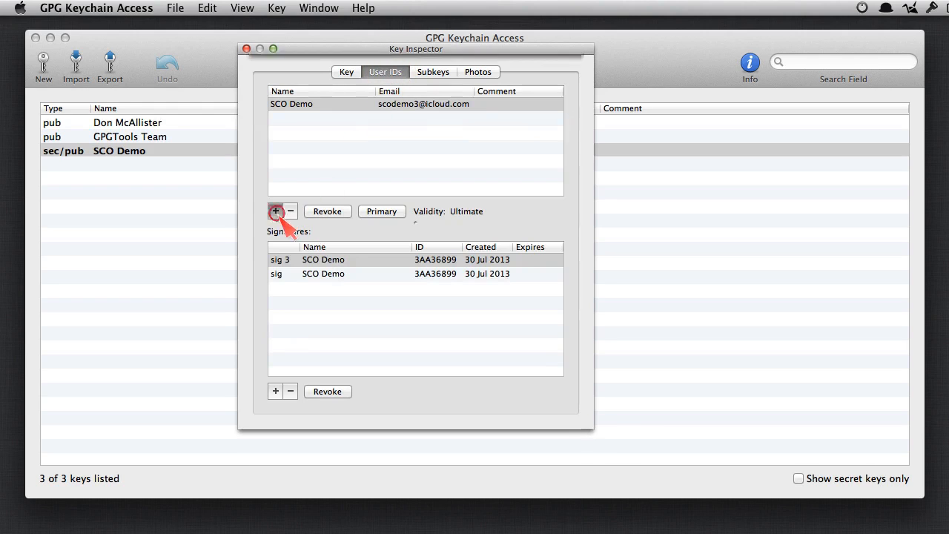
key("Right")
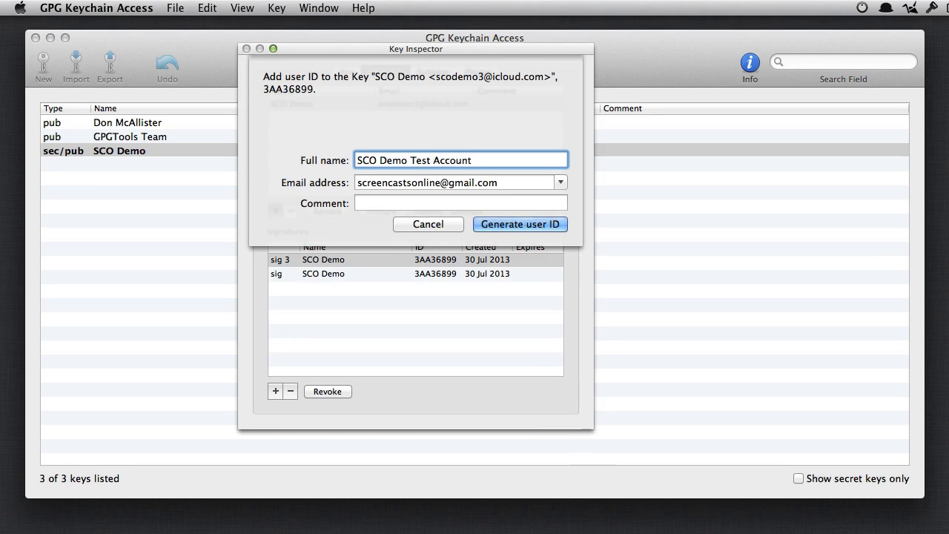
key("Tab")
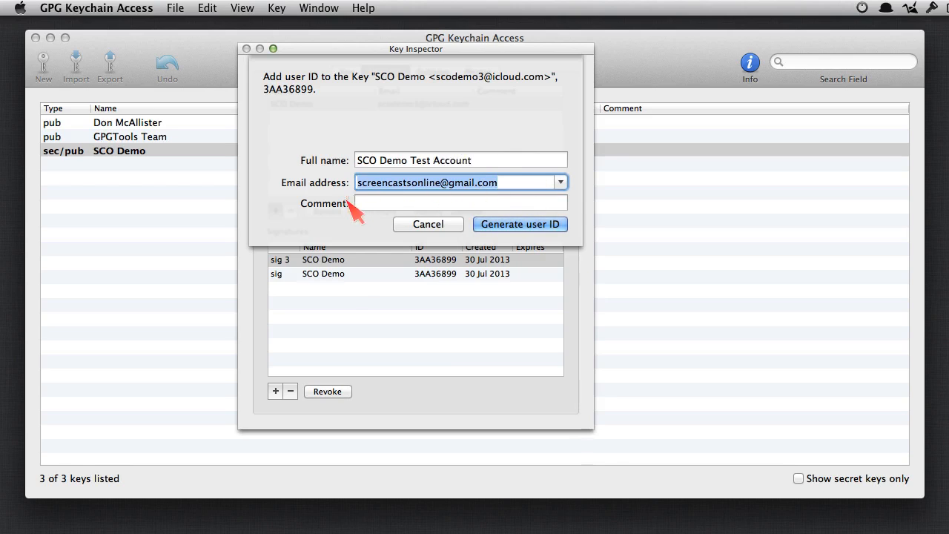
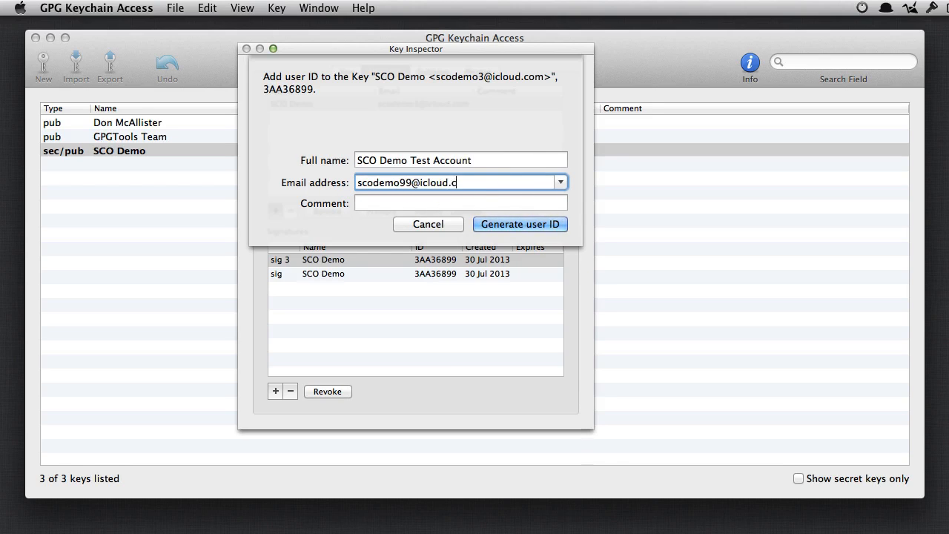
key("Tab")
type("Test")
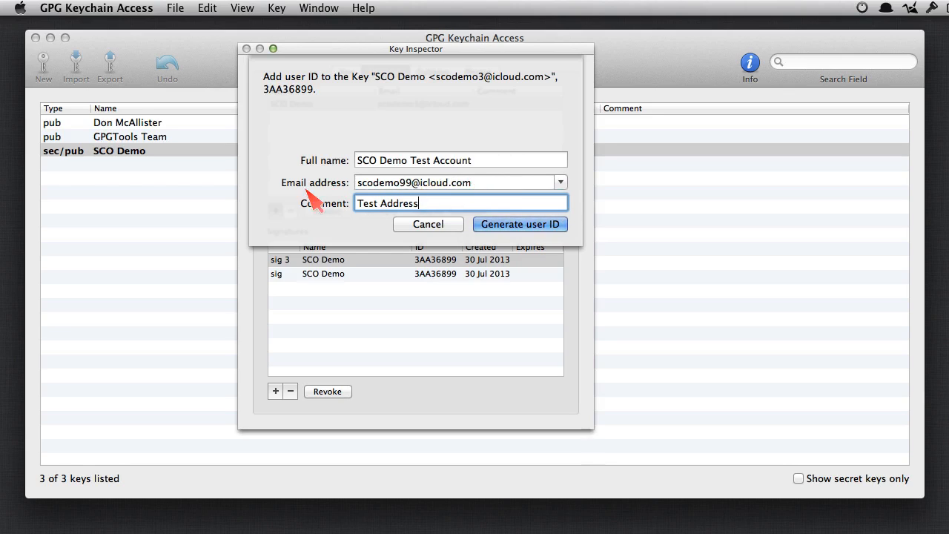
left_click(527, 225)
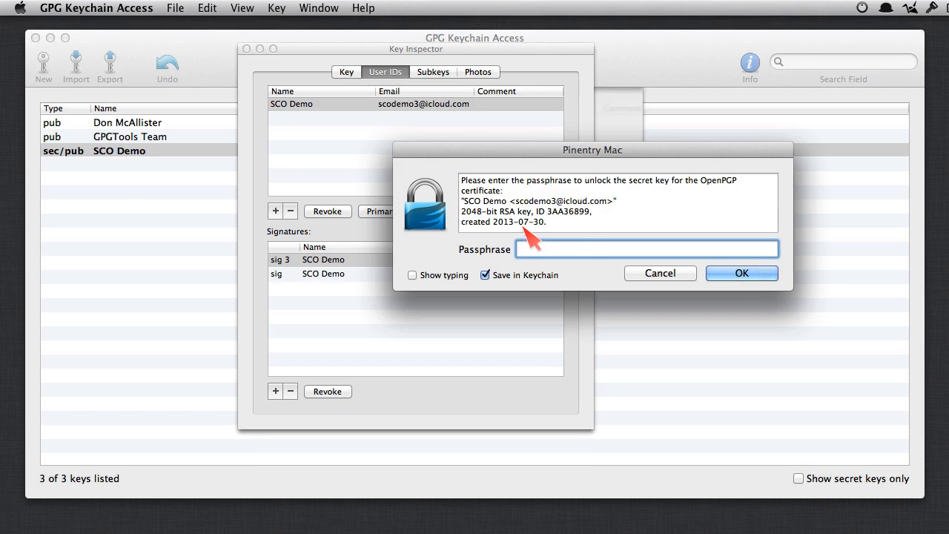
Step: Unlock the key with the pasted passphrase and keep SCO Demo as the primary user ID
left_click(566, 236)
key("super+v")
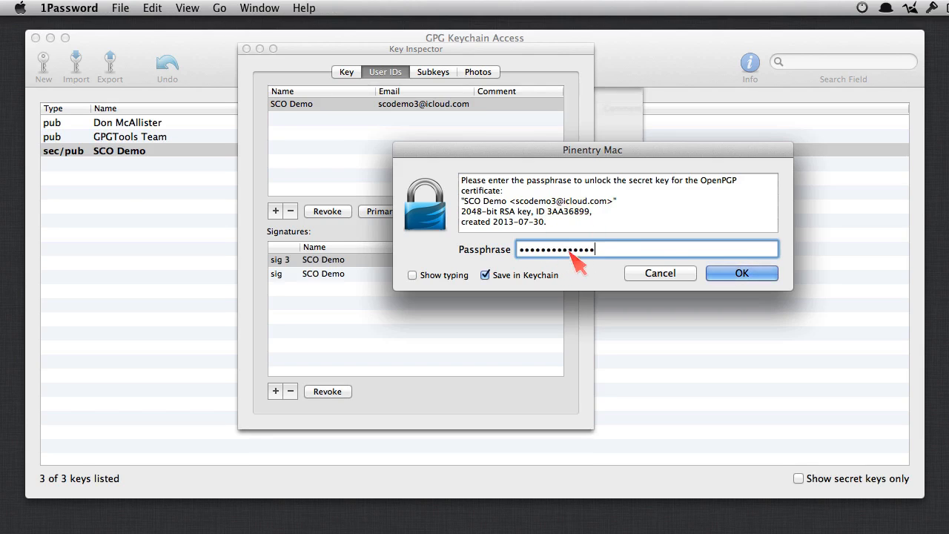
left_click(742, 273)
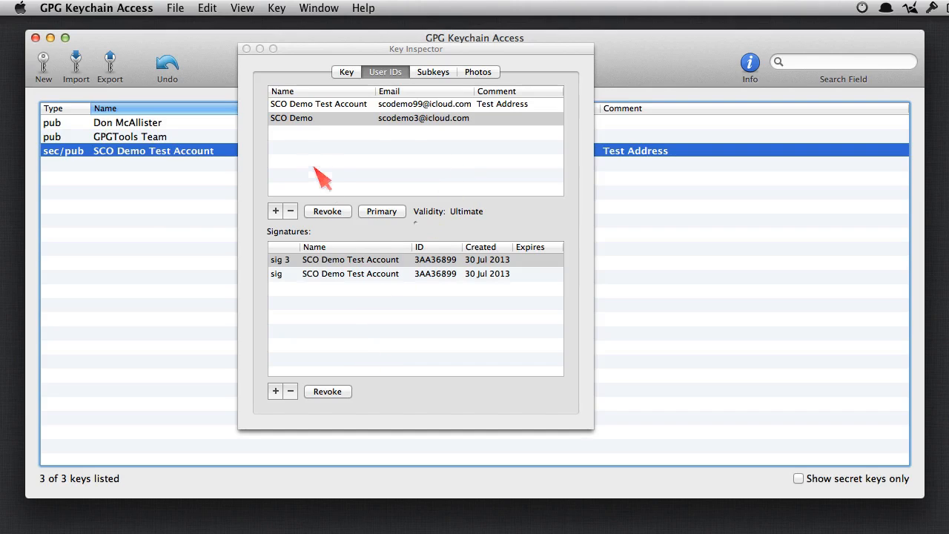
left_click(404, 121)
left_click(391, 211)
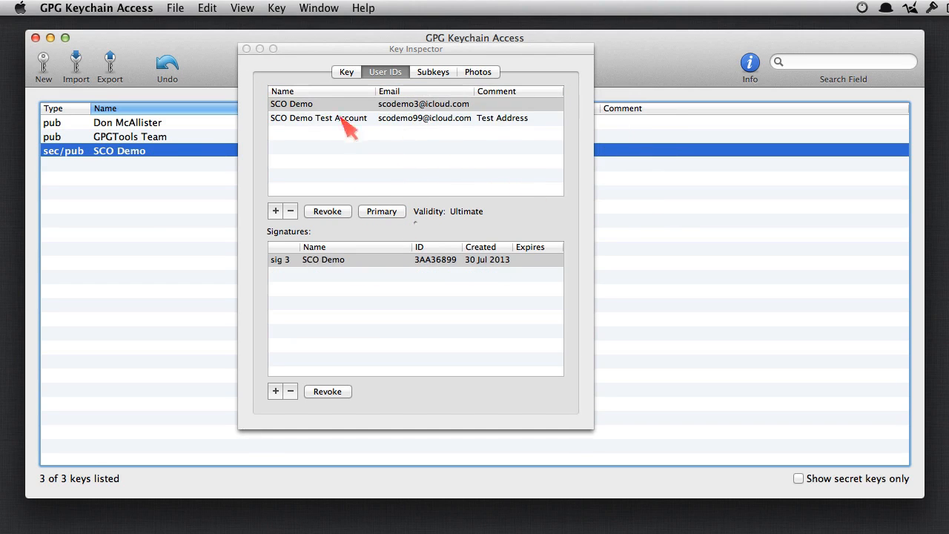
left_click(247, 49)
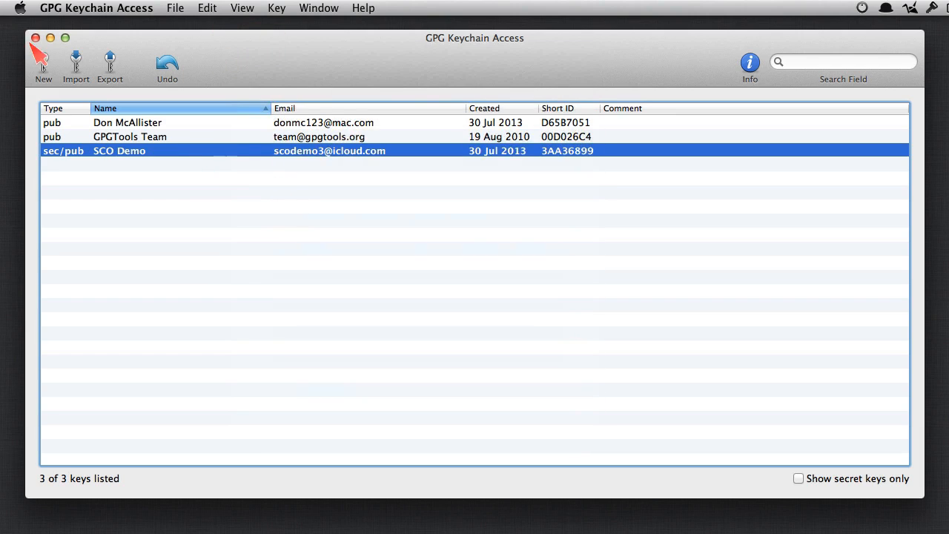
Step: Send the SCO Demo public key to the keyserver and close the key list window
right_click(245, 151)
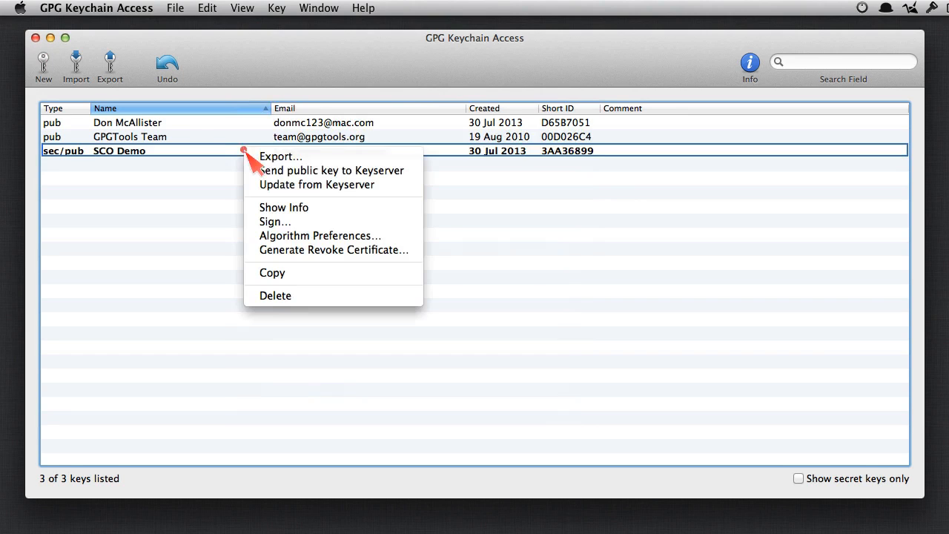
left_click(406, 172)
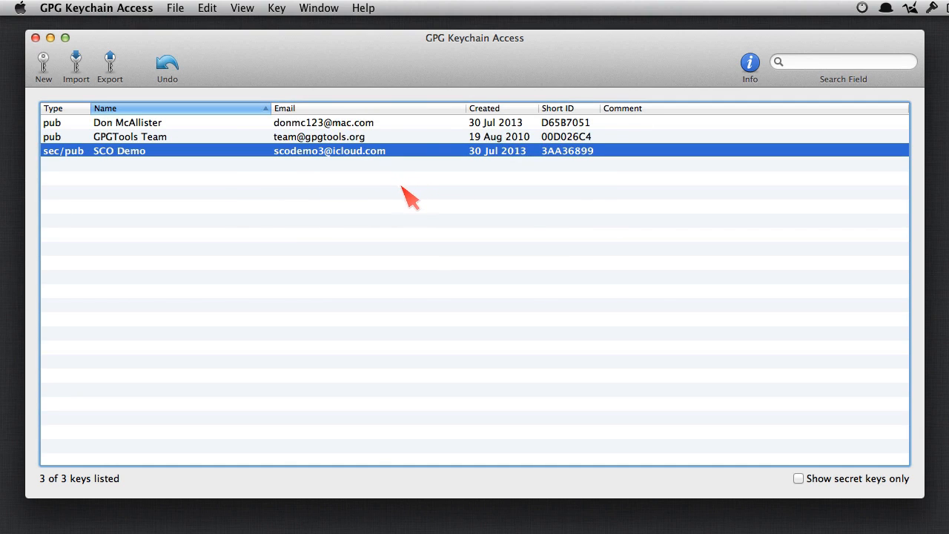
left_click(35, 37)
key("super+Tab")
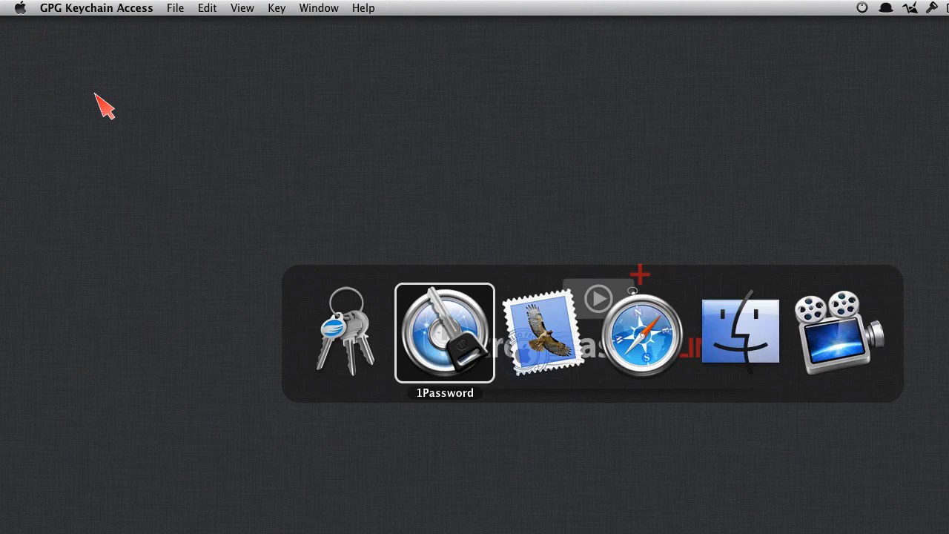
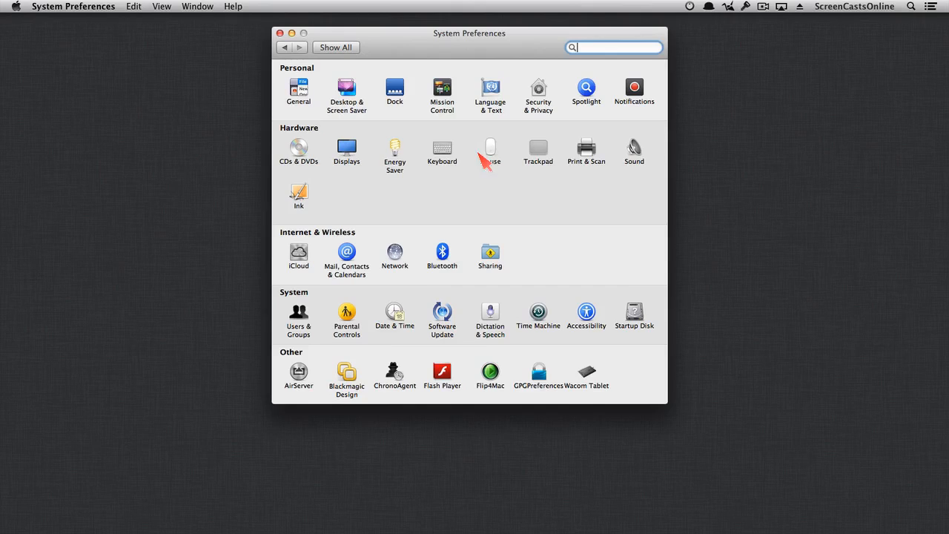
Step: Show the Services keyboard shortcuts list, scrolled down to the OpenPGP entries
left_click(451, 155)
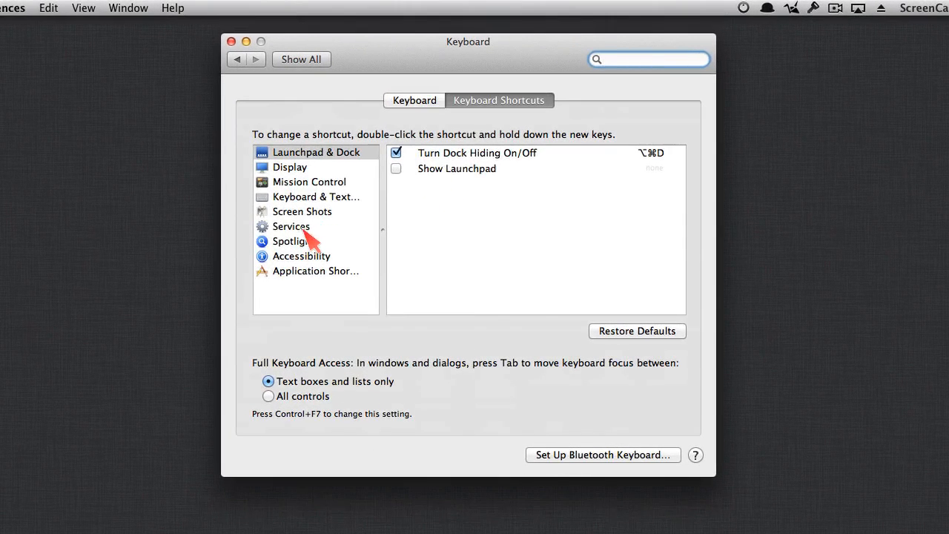
left_click(303, 230)
left_click_drag(682, 154, 682, 196)
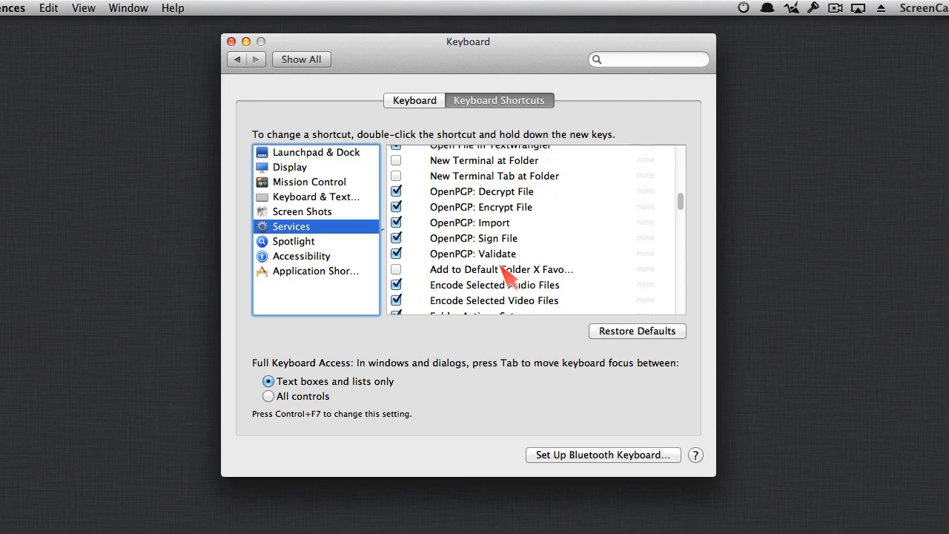
left_click_drag(680, 201, 699, 292)
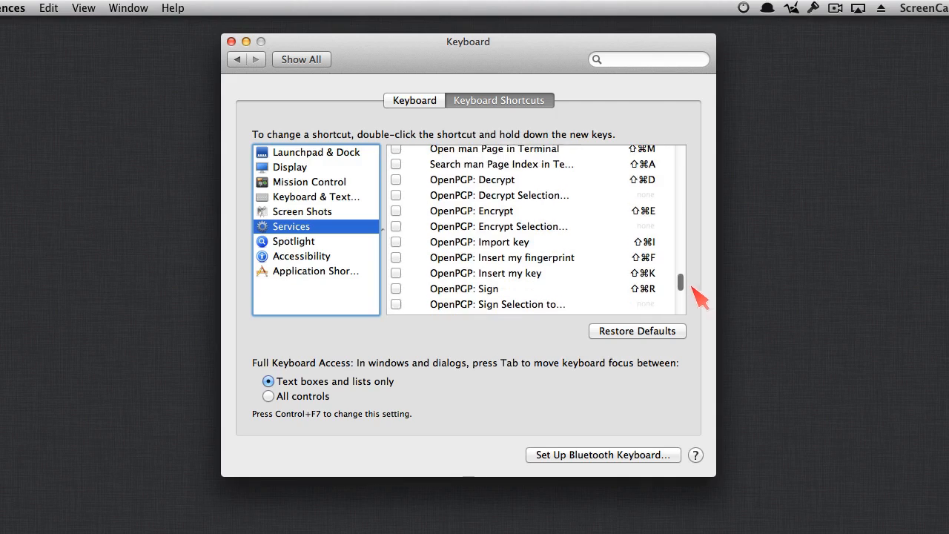
Step: Enable the OpenPGP Decrypt, Encrypt, Import key, Insert my fingerprint and Sign services
left_click(397, 179)
left_click(396, 195)
left_click(397, 211)
left_click(396, 226)
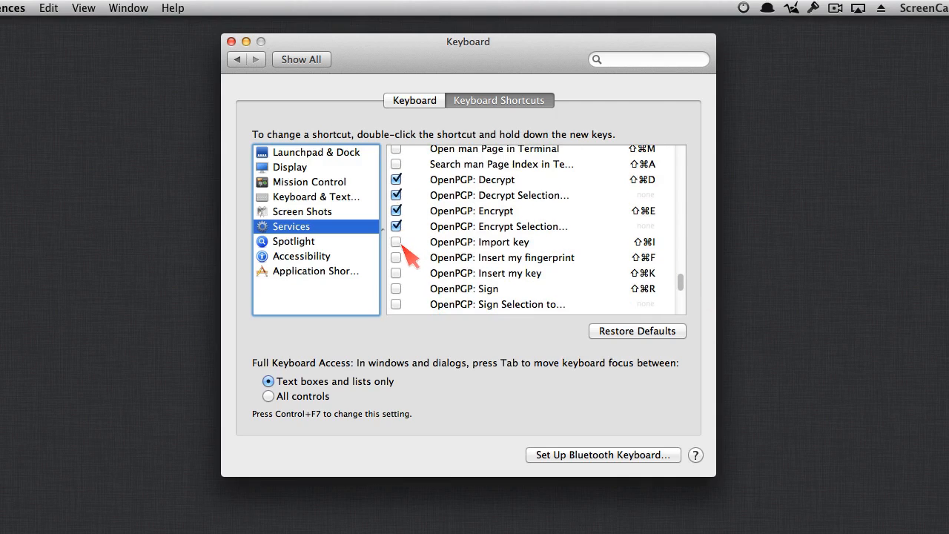
left_click(396, 242)
left_click(397, 258)
left_click(397, 289)
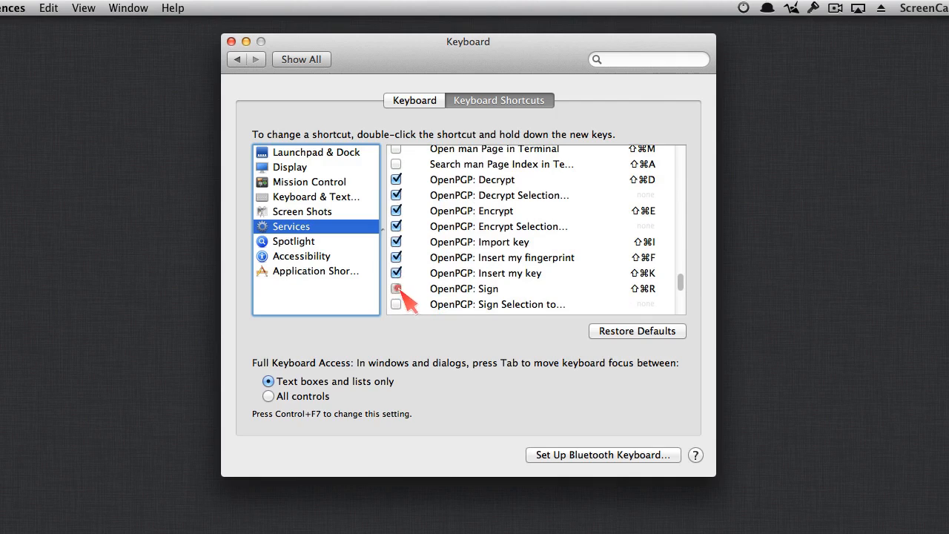
left_click(397, 304)
Step: Enable the OpenPGP: Verify service and close System Preferences
scroll(683, 282, "up", 1)
scroll(683, 282, "down", 2)
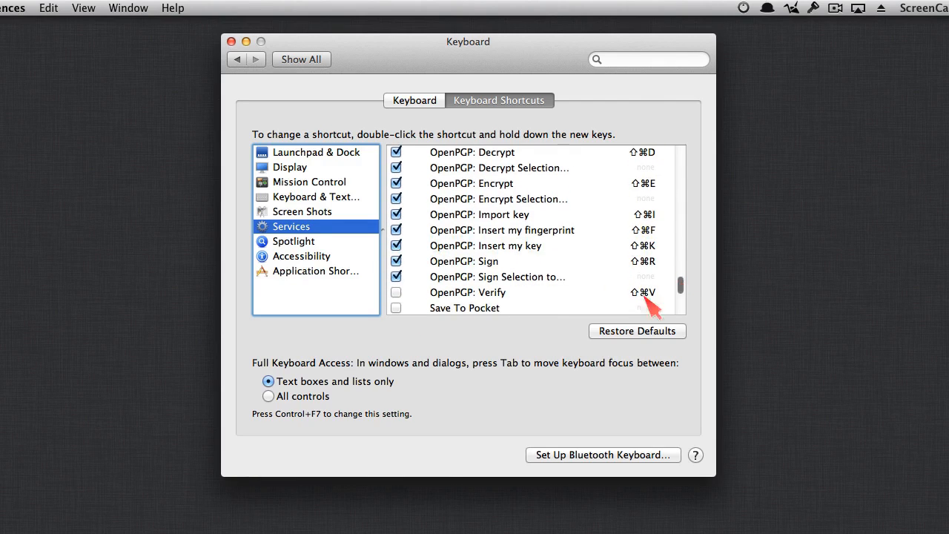
left_click(397, 292)
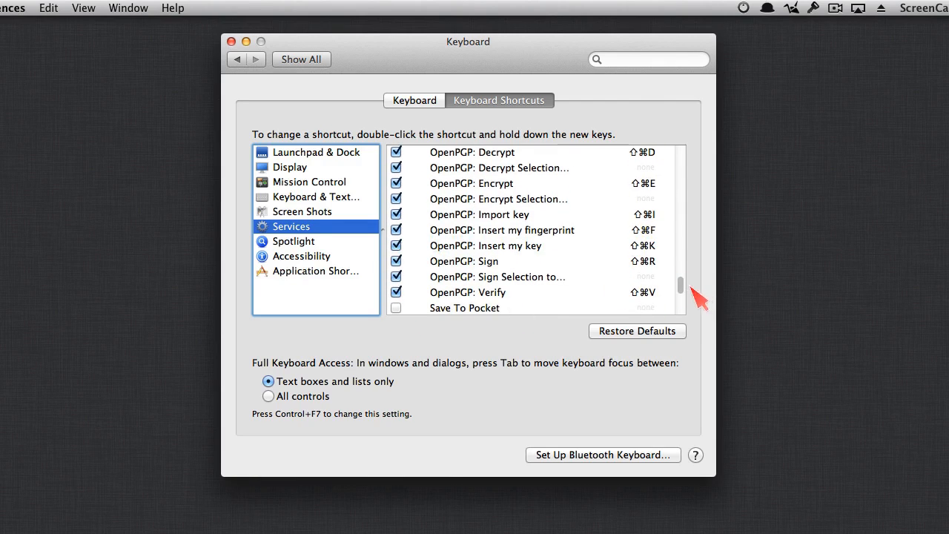
left_click(232, 41)
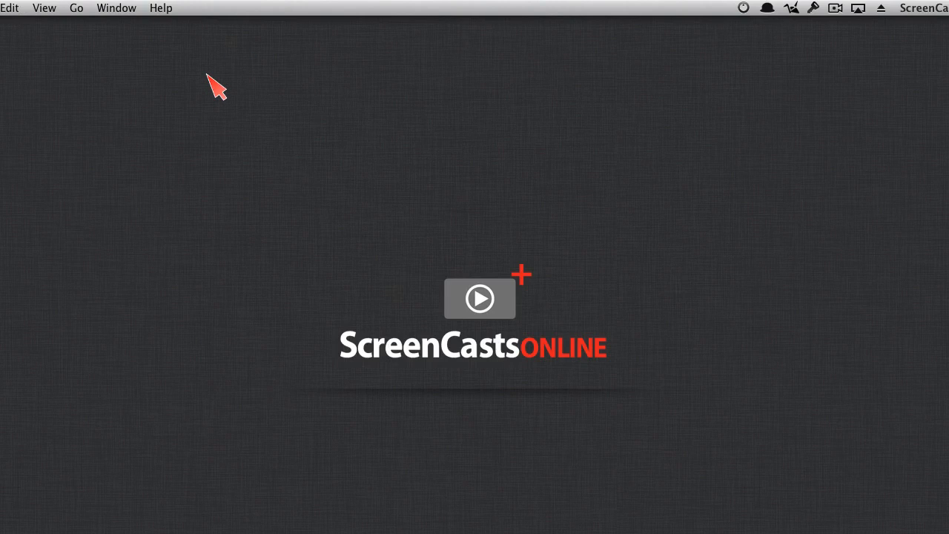
Step: Launch TextEdit and type "This is a text document that I really don't want any prying eyes to see!" in a new document
key("alt+space")
type("tex")
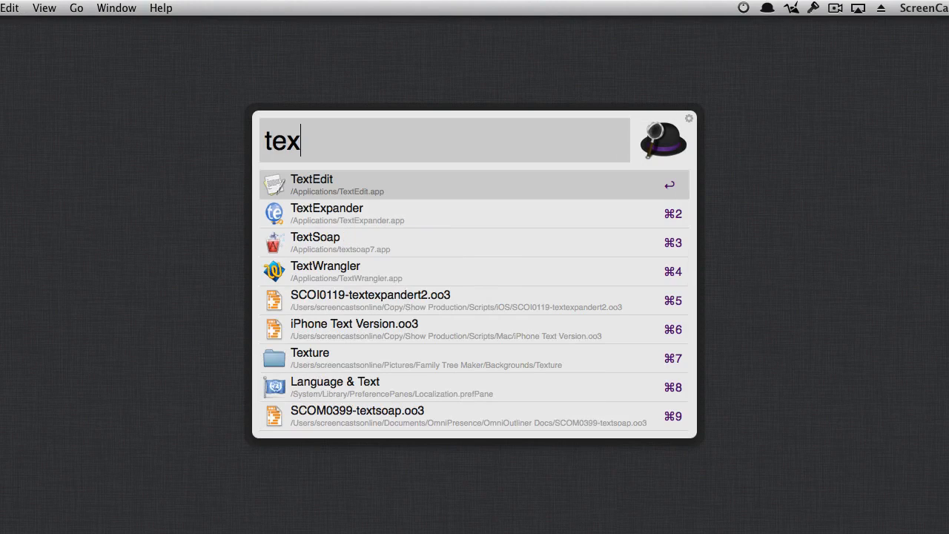
key("Return")
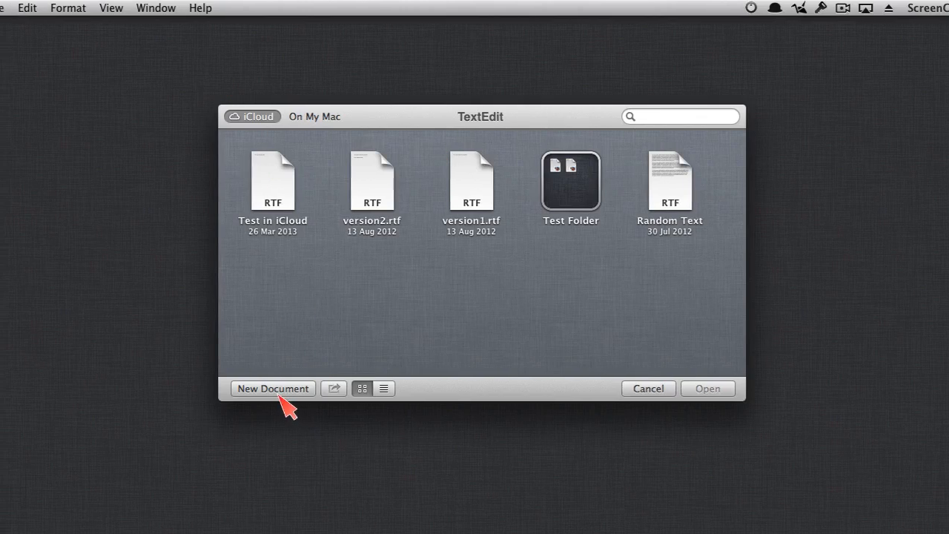
left_click(345, 392)
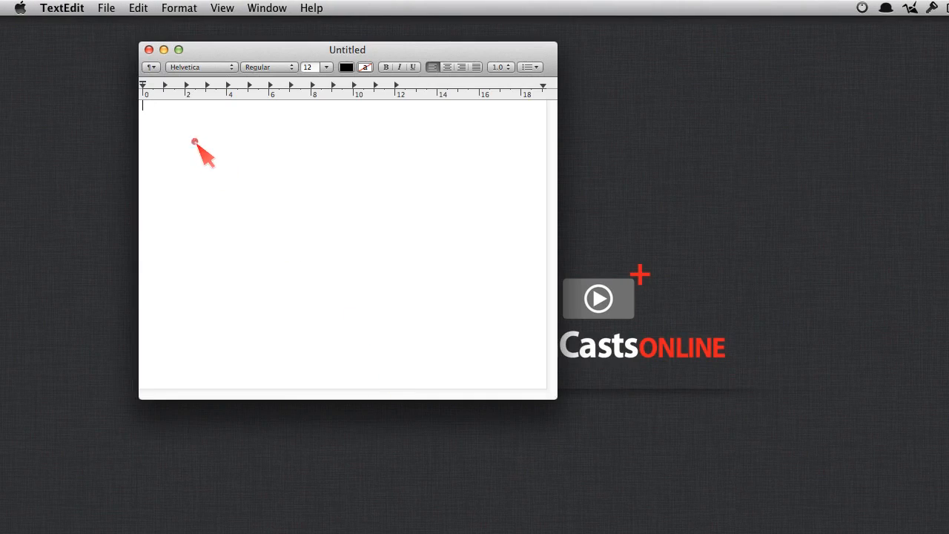
type("This is a text document that I really don't want any prying eyes to")
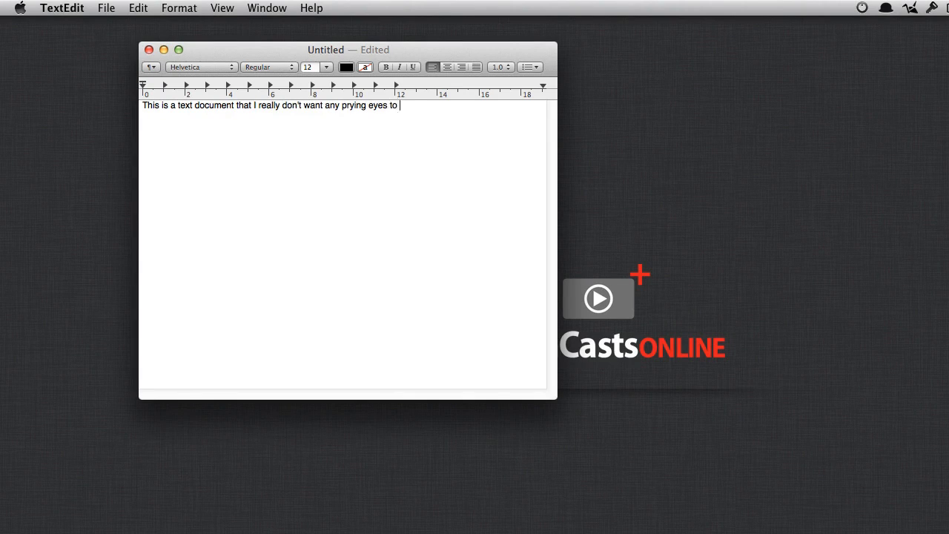
key("Return")
key("Return")
key("Return")
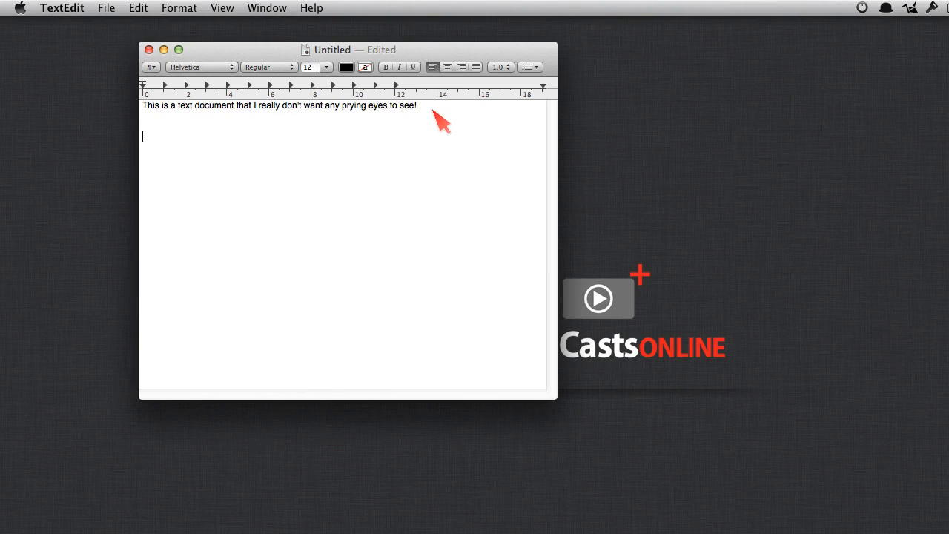
Step: Save the document as 'Secret Doc'
left_click(109, 14)
left_click(124, 92)
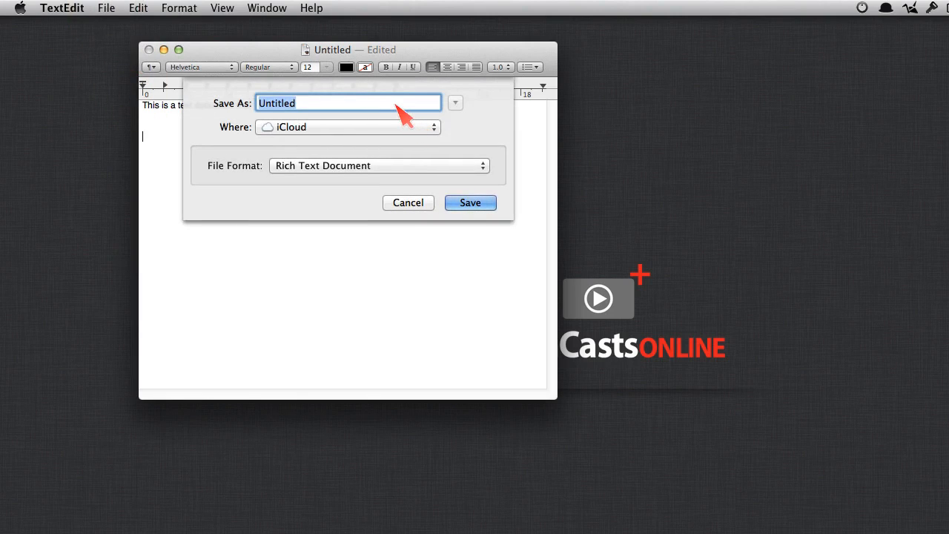
type("Secre")
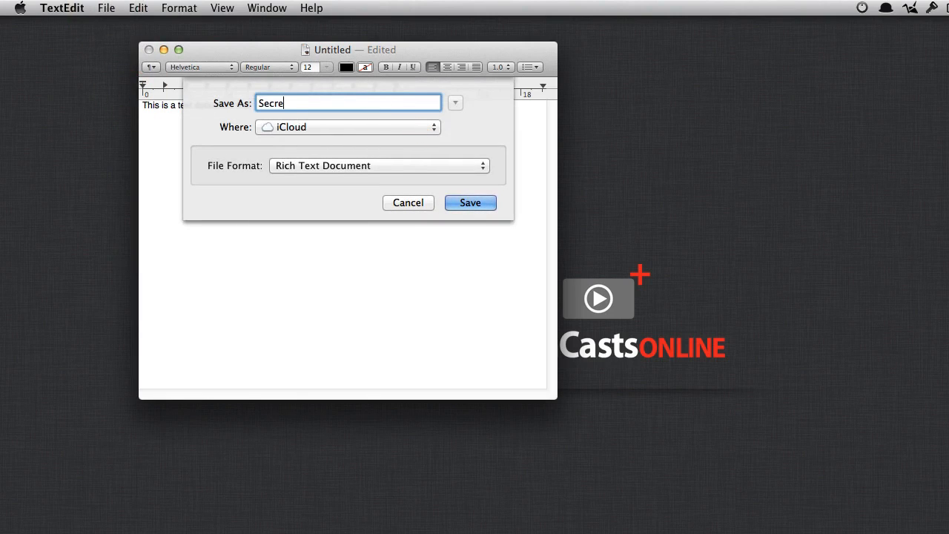
type("t Doc")
key("Return")
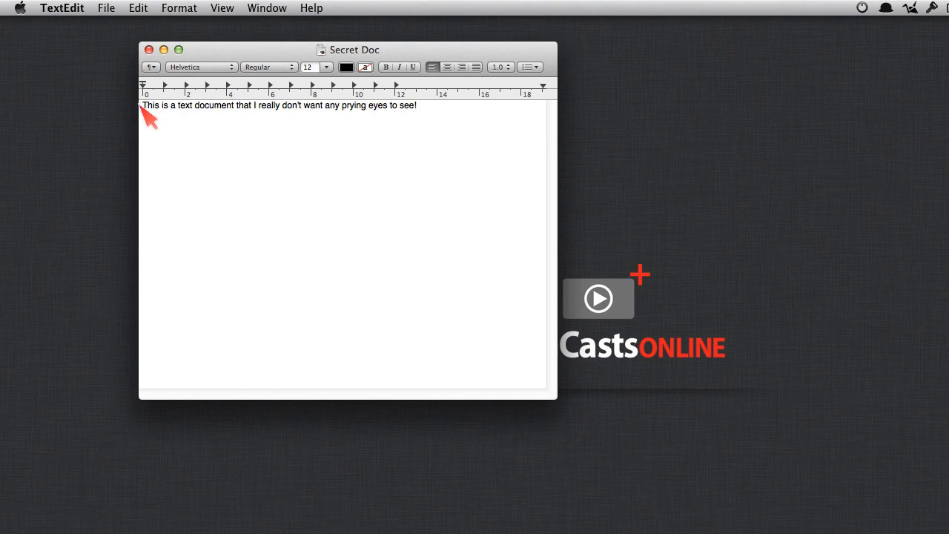
Step: Encrypt Secret Doc's text with OpenPGP for the demo key, then close the window
left_click_drag(146, 108, 153, 146)
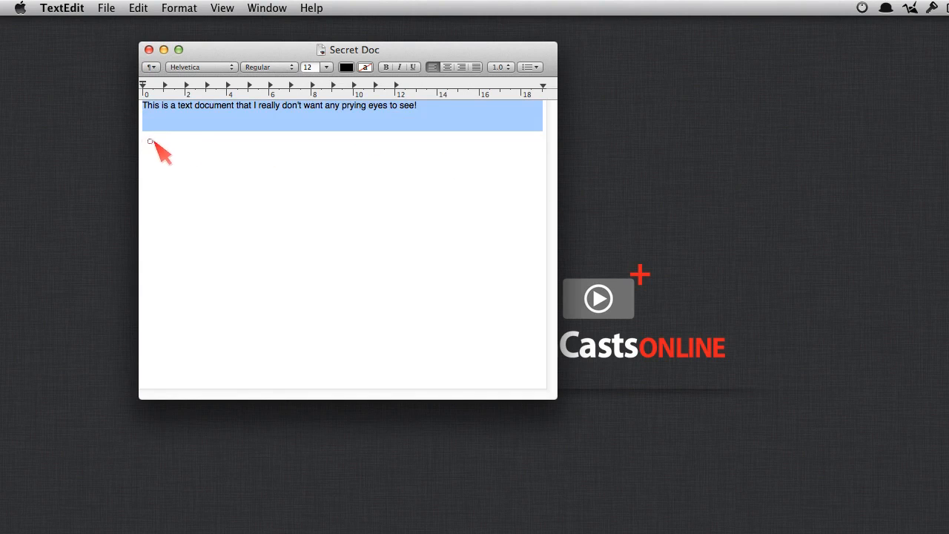
right_click(213, 118)
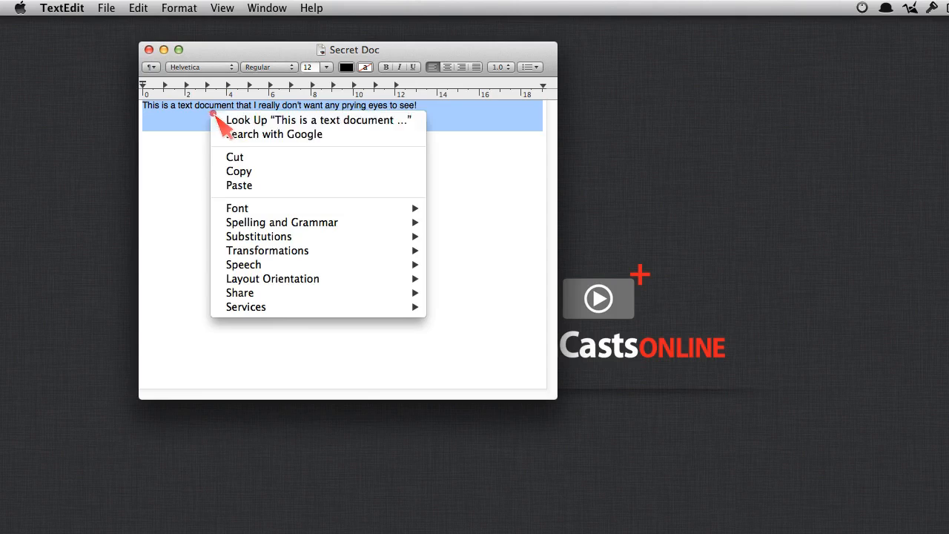
mouse_move(269, 307)
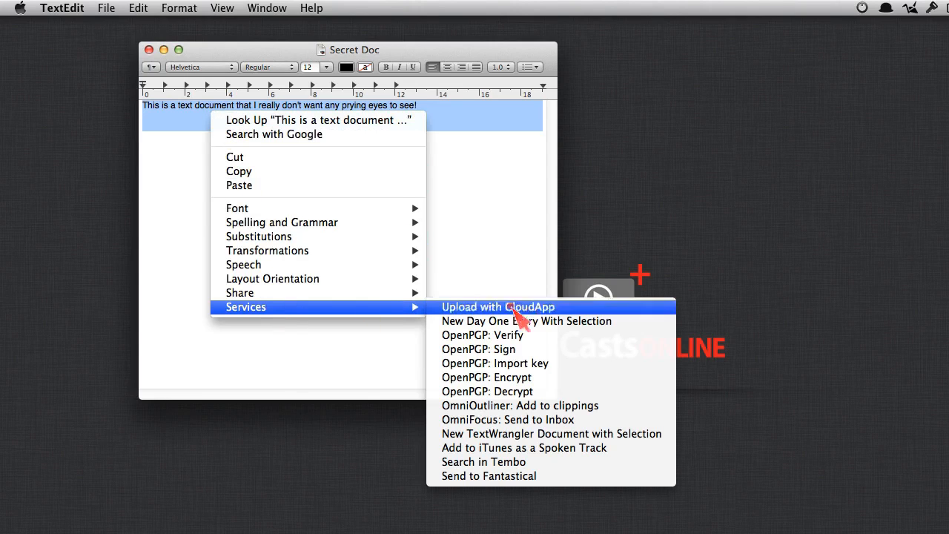
left_click(556, 381)
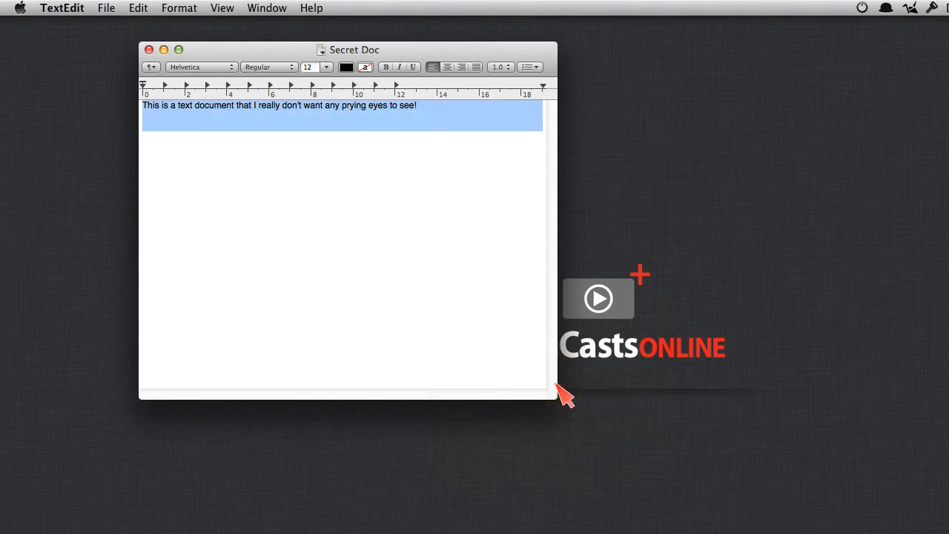
left_click_drag(398, 382, 370, 139)
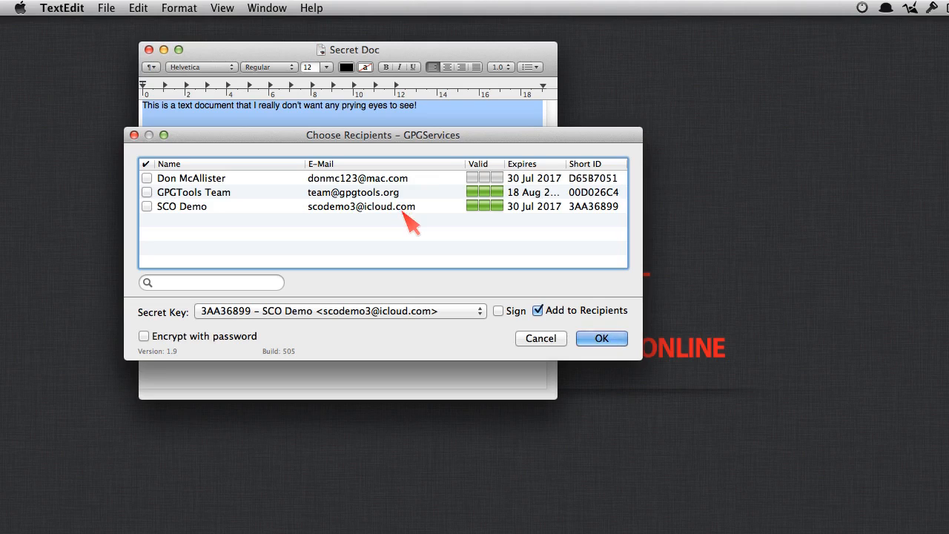
left_click(146, 206)
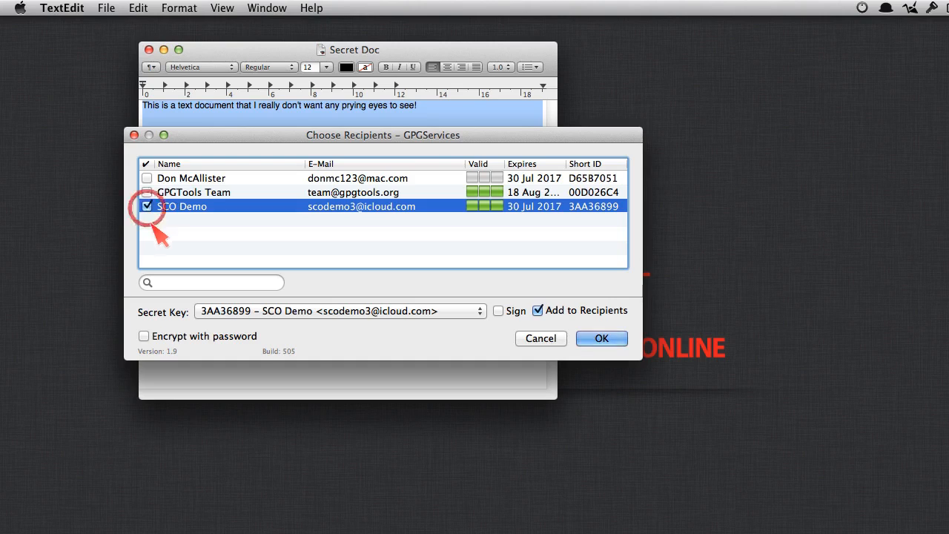
left_click(604, 342)
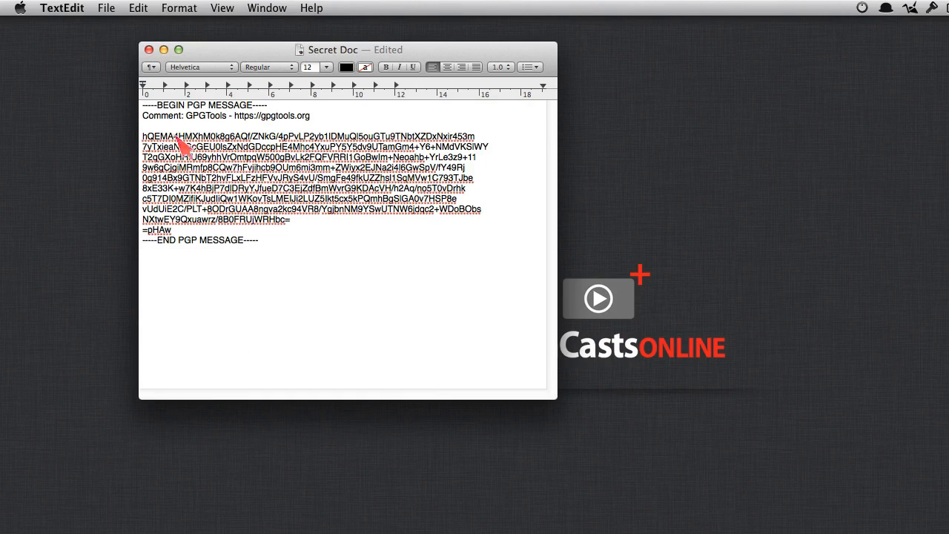
left_click(149, 52)
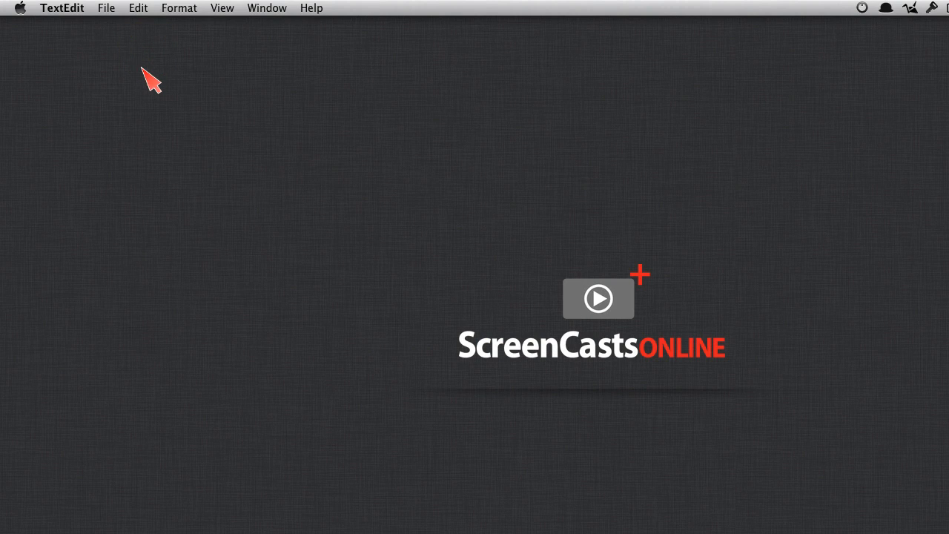
Step: Launch TextEdit and open the Secret Doc document
left_click(148, 72)
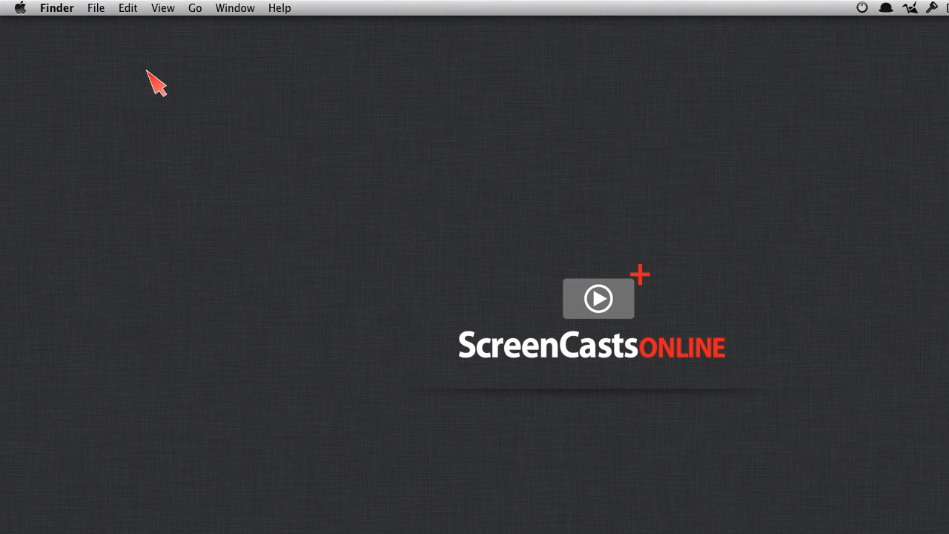
key("alt+space")
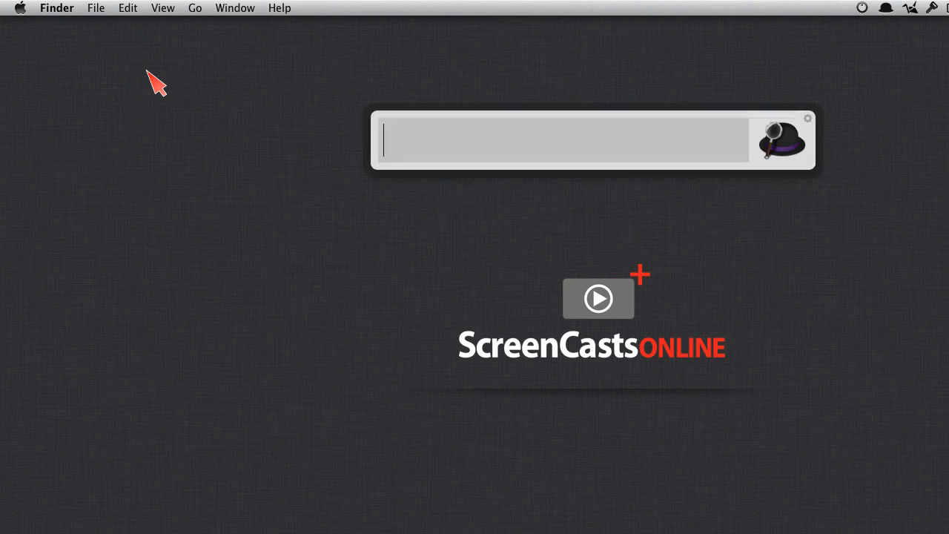
type("text")
key("Return")
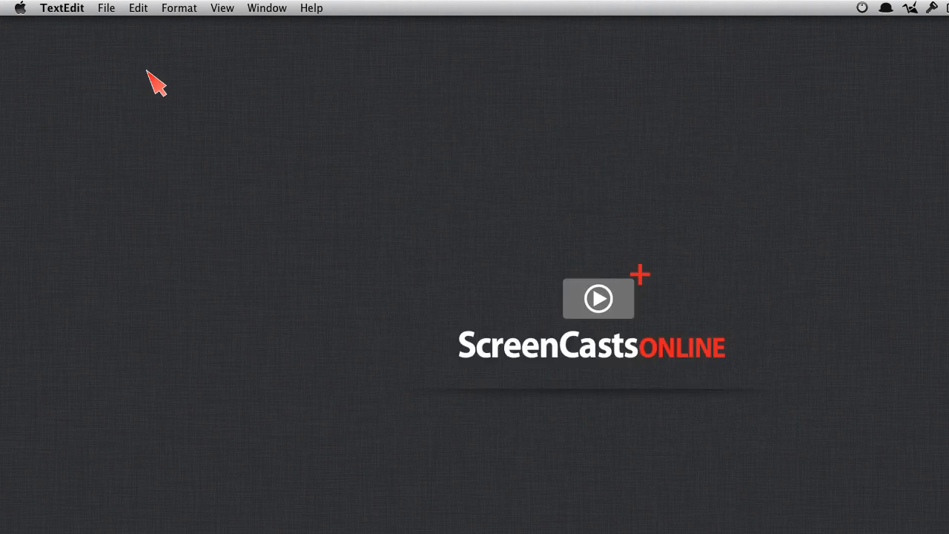
double_click(389, 188)
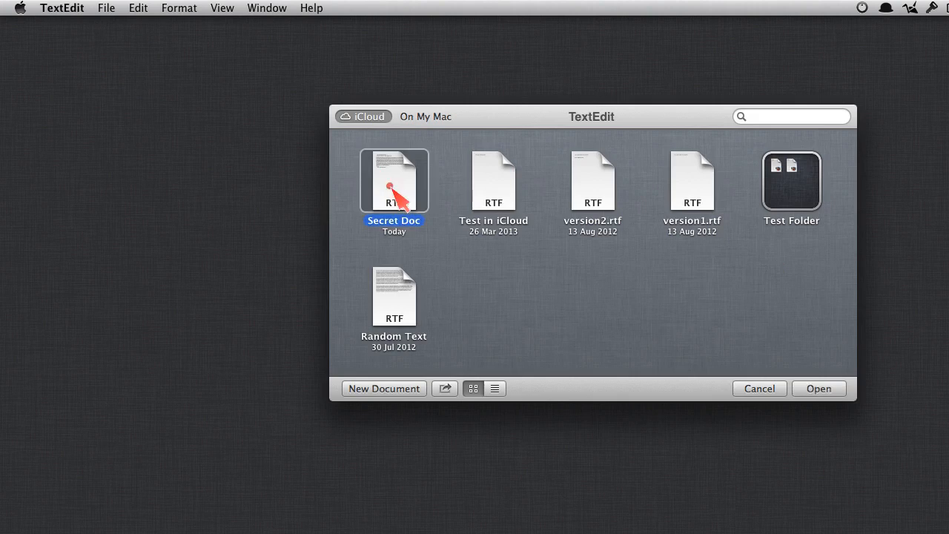
Step: Decrypt the PGP message back into the plain sentence with OpenPGP: Decrypt
left_click_drag(271, 244, 126, 100)
right_click(195, 185)
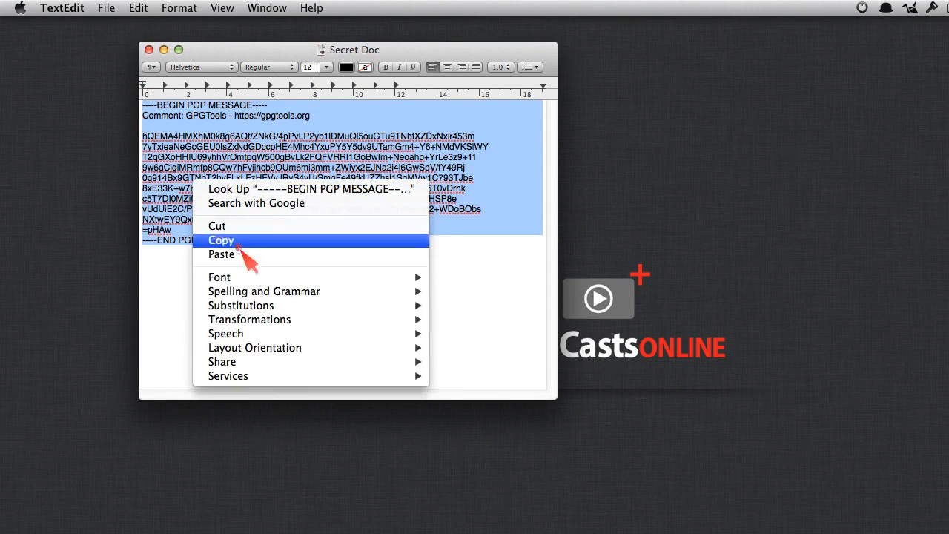
mouse_move(297, 378)
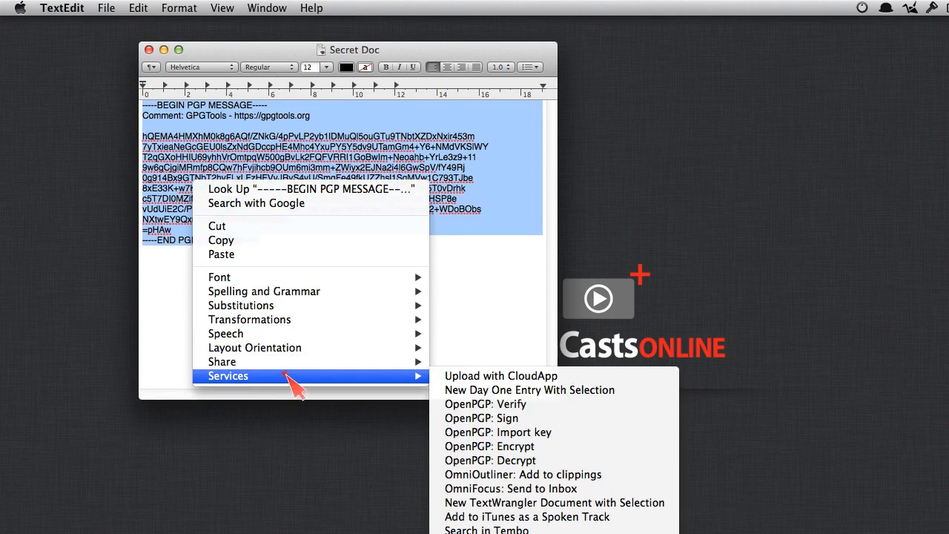
left_click(527, 465)
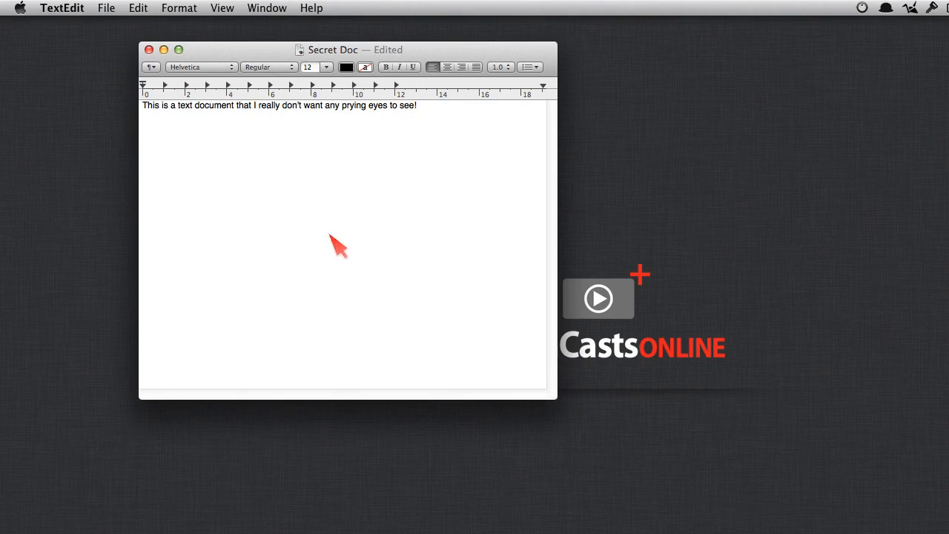
left_click(329, 231)
left_click_drag(147, 119, 157, 159)
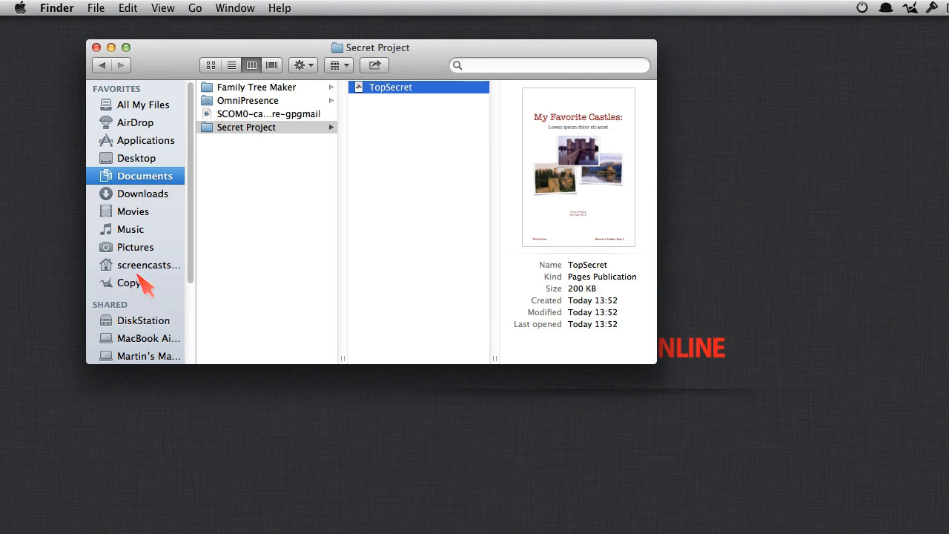
Step: Open the Show Production folder from Copy in column view, placed beside the Secret Project window
left_click(134, 284, "super")
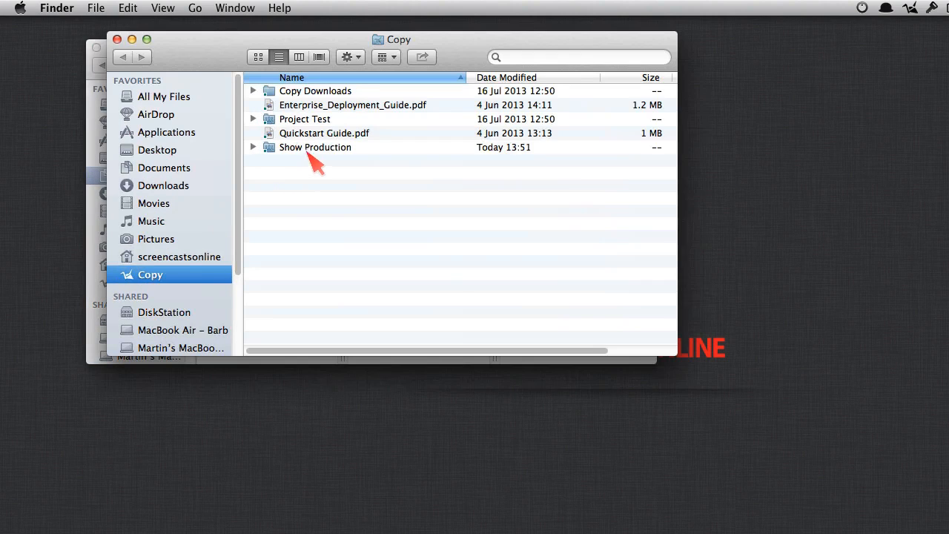
left_click(304, 147)
left_click(253, 147)
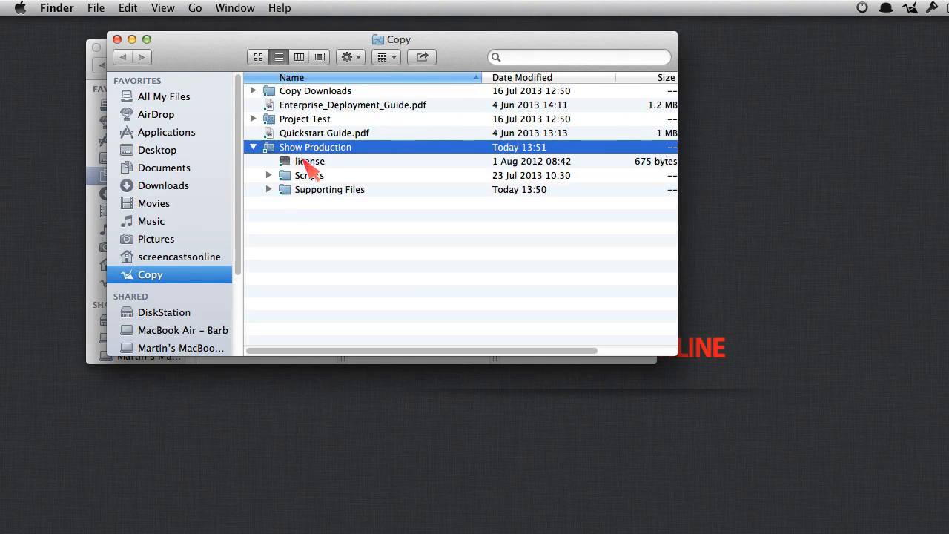
left_click(299, 57)
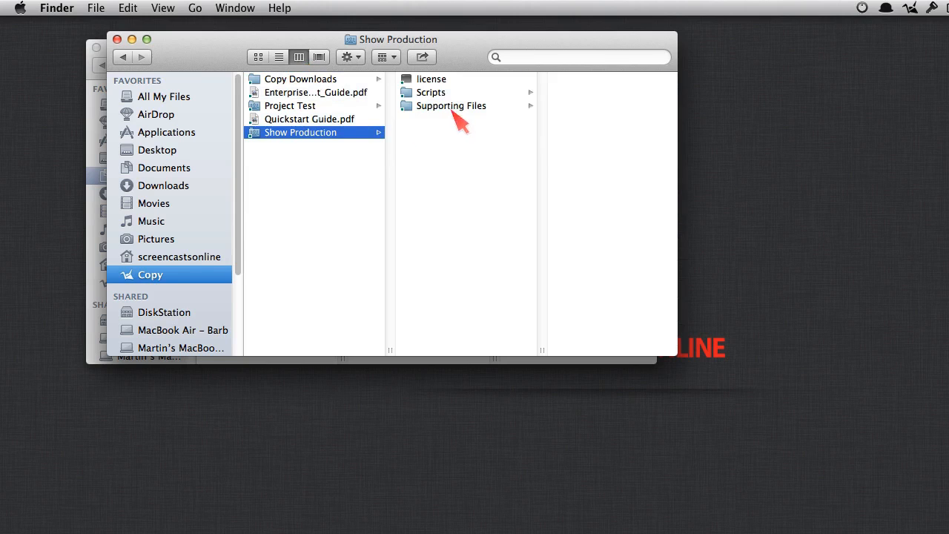
left_click_drag(335, 43, 460, 173)
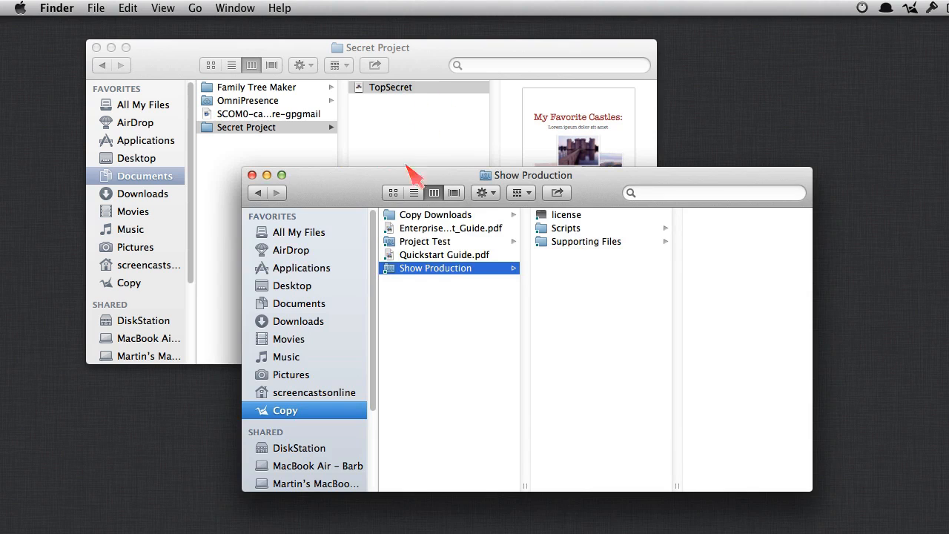
left_click(404, 143)
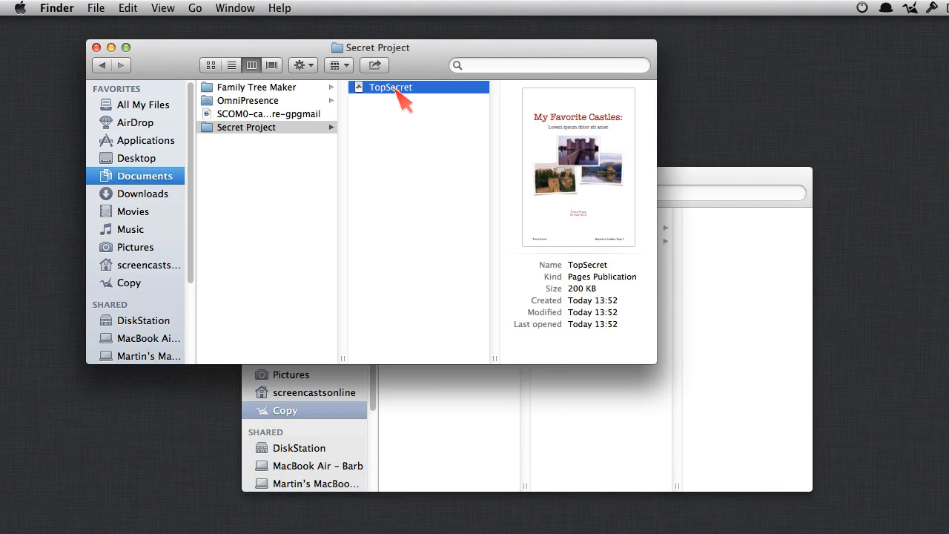
Step: Encrypt the TopSecret file for the first listed key, producing TopSecret.pages.gpg
right_click(395, 90)
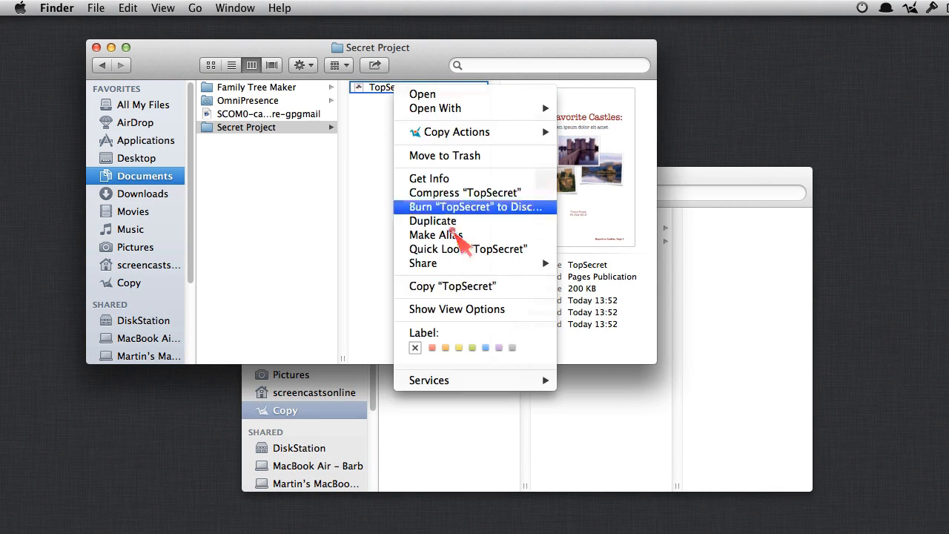
mouse_move(492, 382)
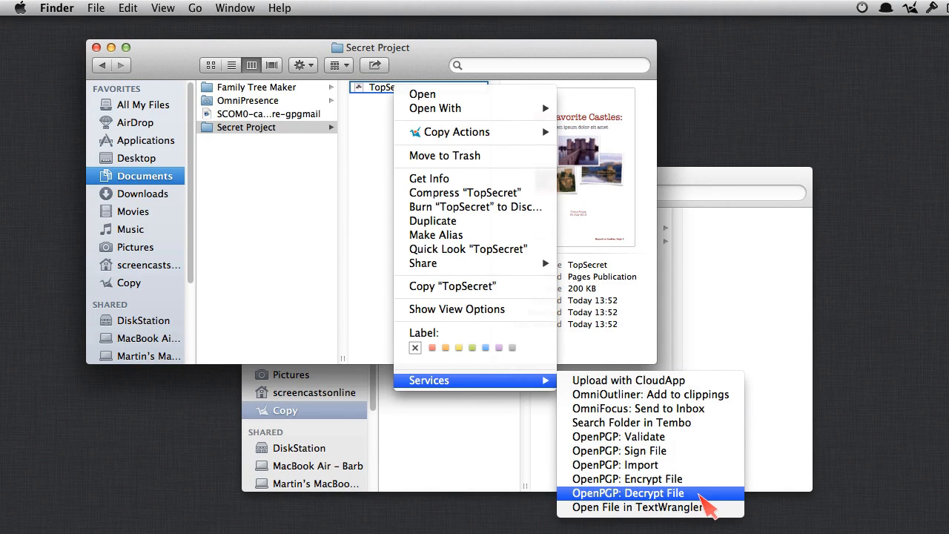
left_click(700, 480)
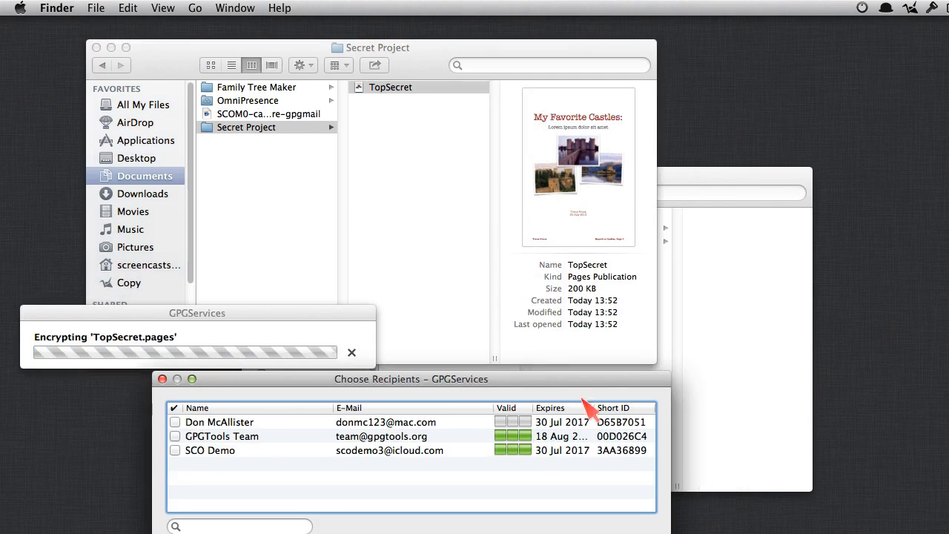
left_click_drag(449, 379, 497, 116)
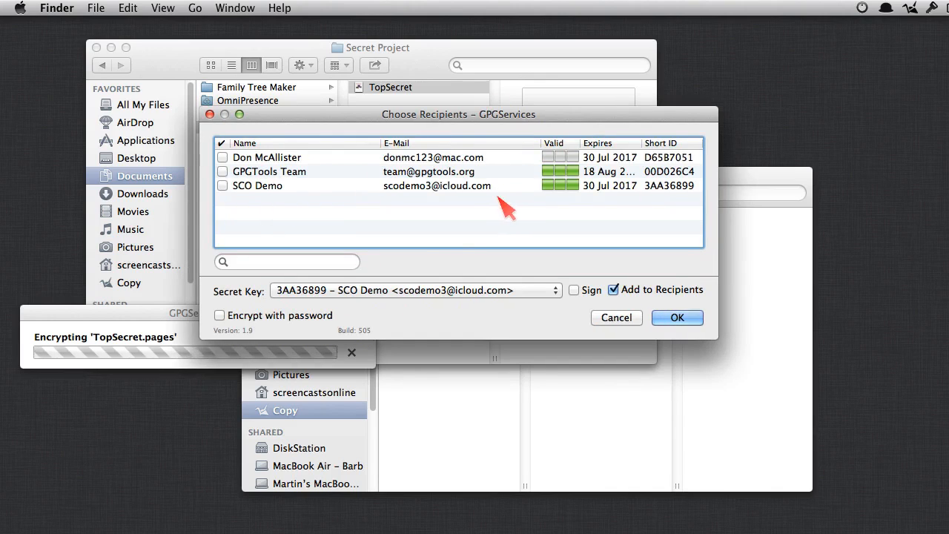
left_click(222, 157)
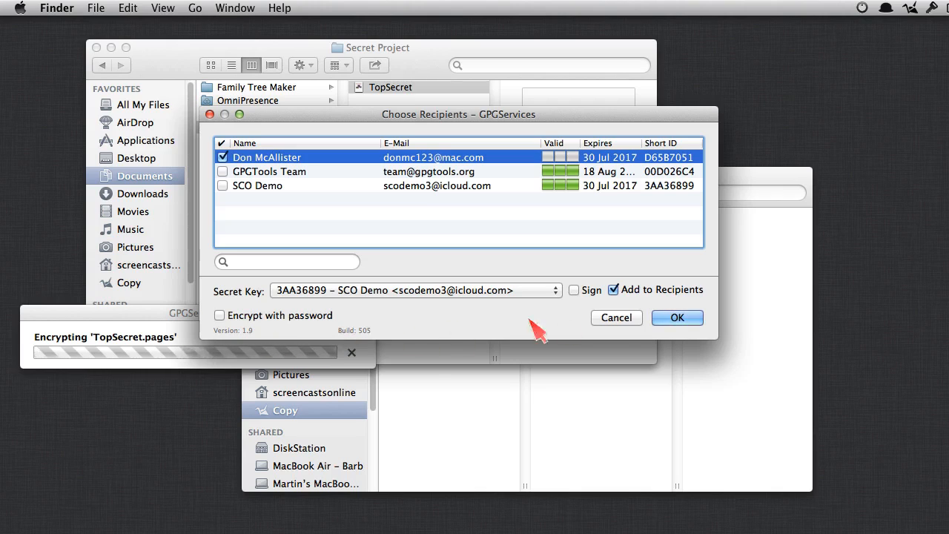
left_click(677, 317)
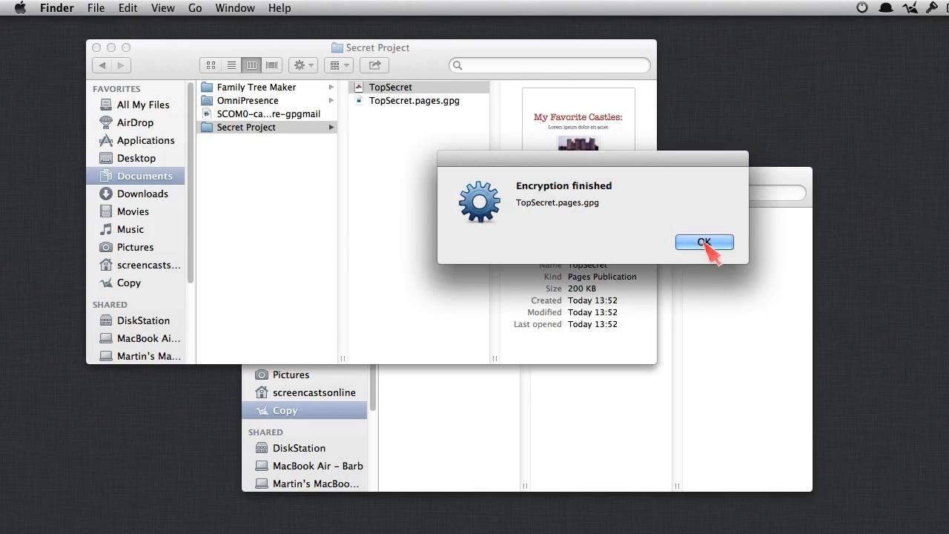
left_click(700, 246)
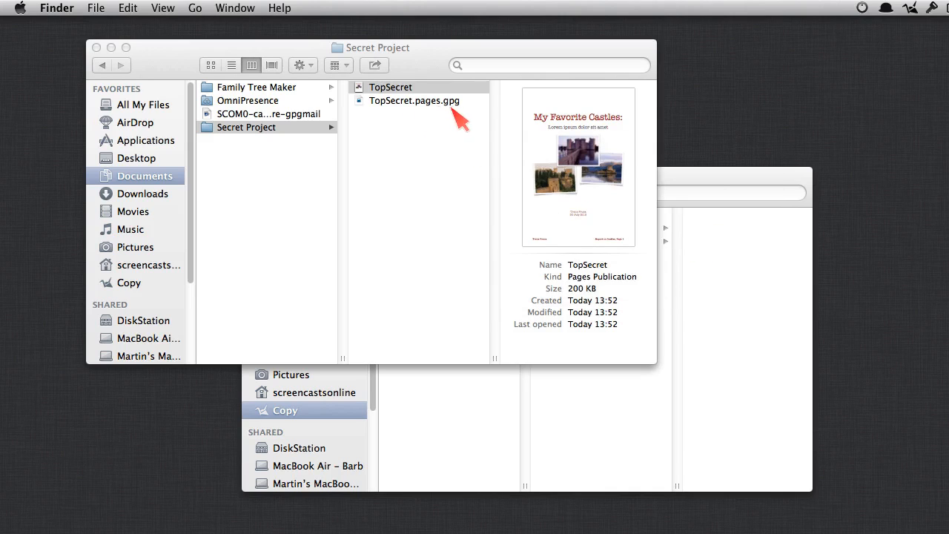
Step: Drag TopSecret.pages.gpg into the Show Production window to copy it there
left_click(406, 101)
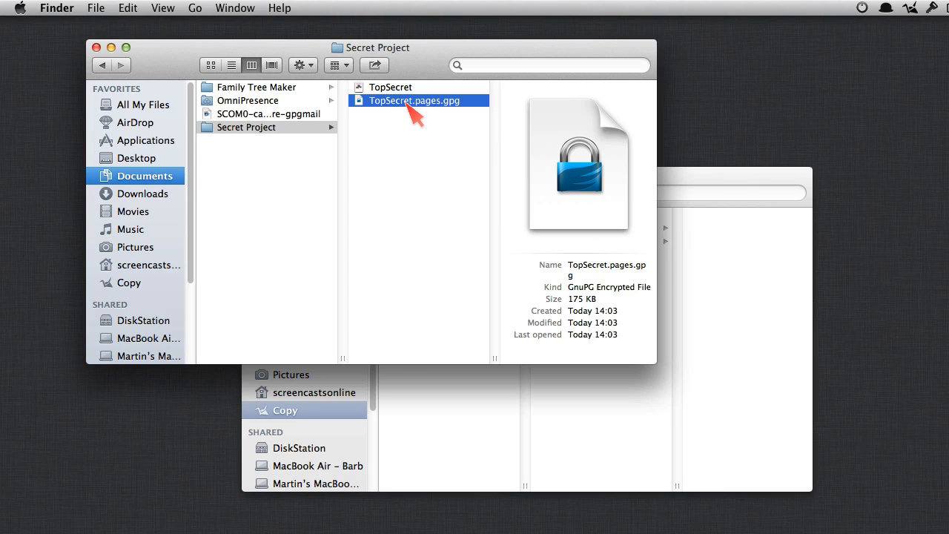
left_click_drag(397, 104, 622, 405)
left_click(681, 191)
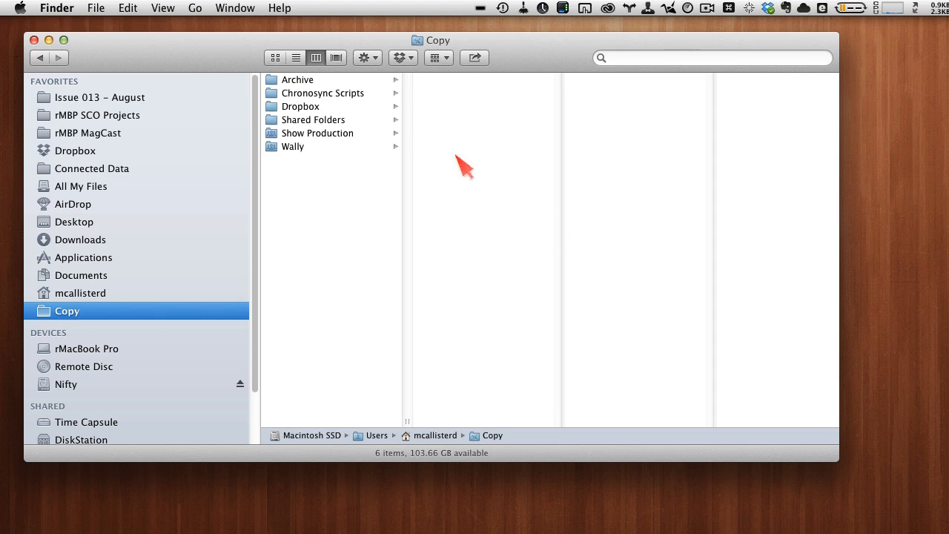
Step: Decrypt TopSecret.pages.gpg in Show Production with OpenPGP: Decrypt File
left_click(354, 134)
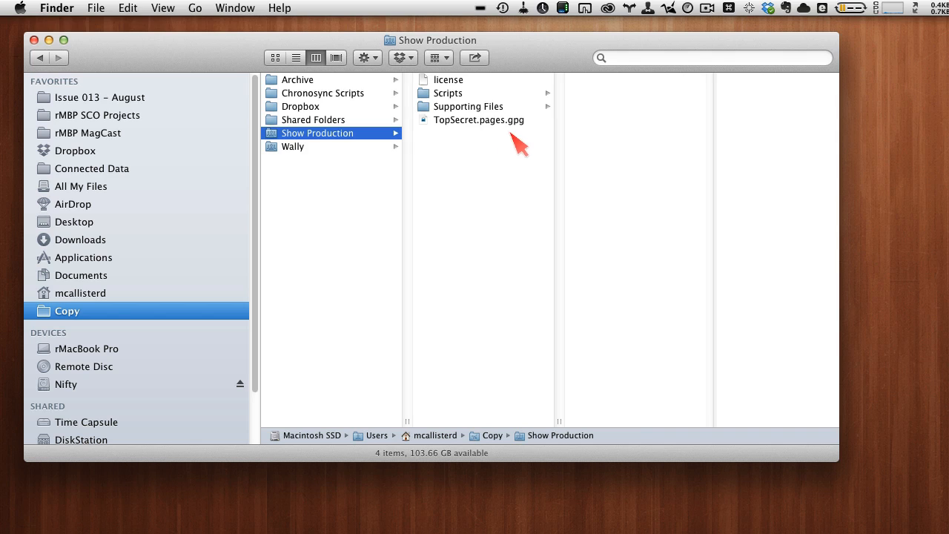
left_click(478, 121)
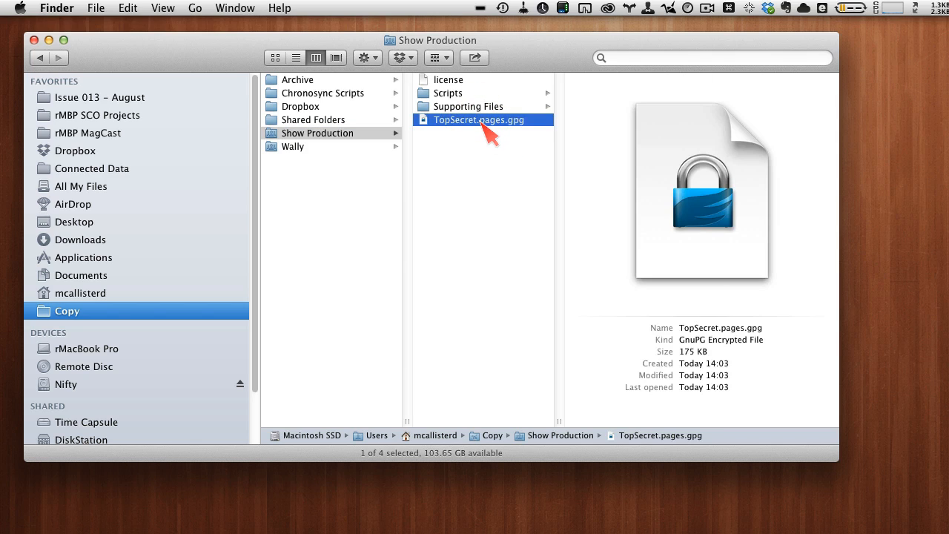
right_click(485, 126)
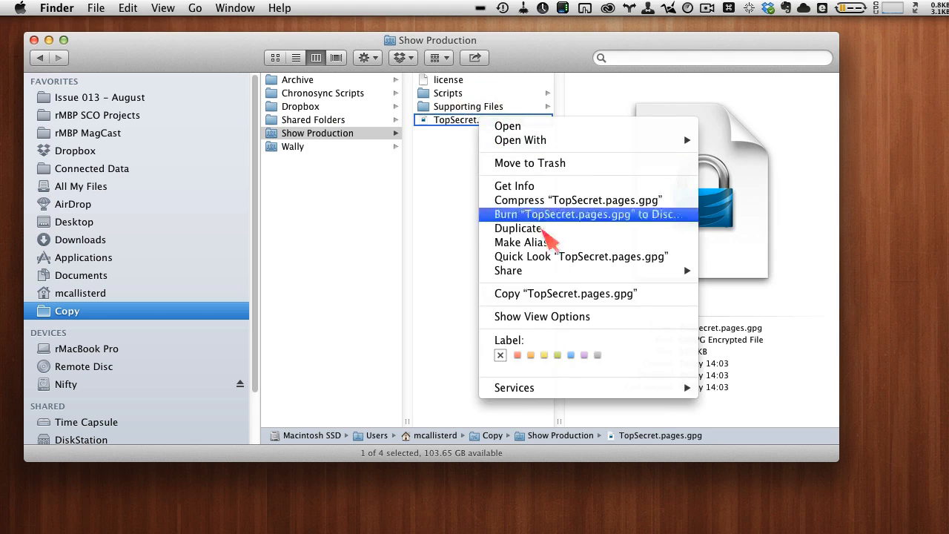
mouse_move(540, 388)
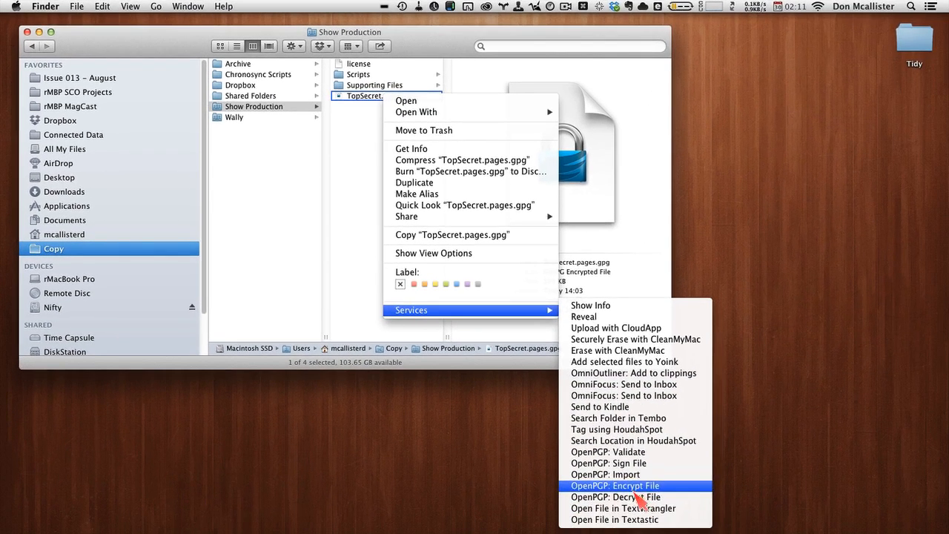
left_click(636, 497)
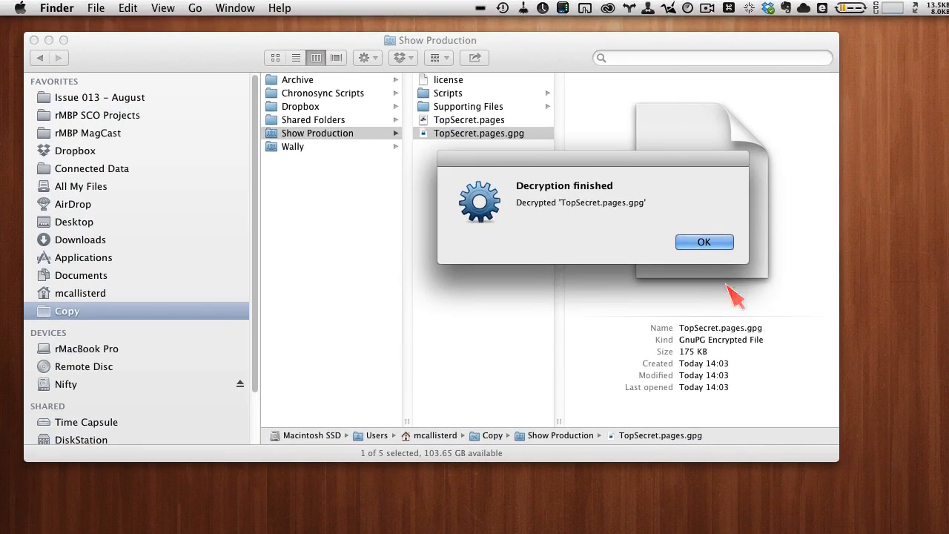
Step: Dismiss the Decryption finished alert and preview the decrypted TopSecret.pages
left_click(700, 245)
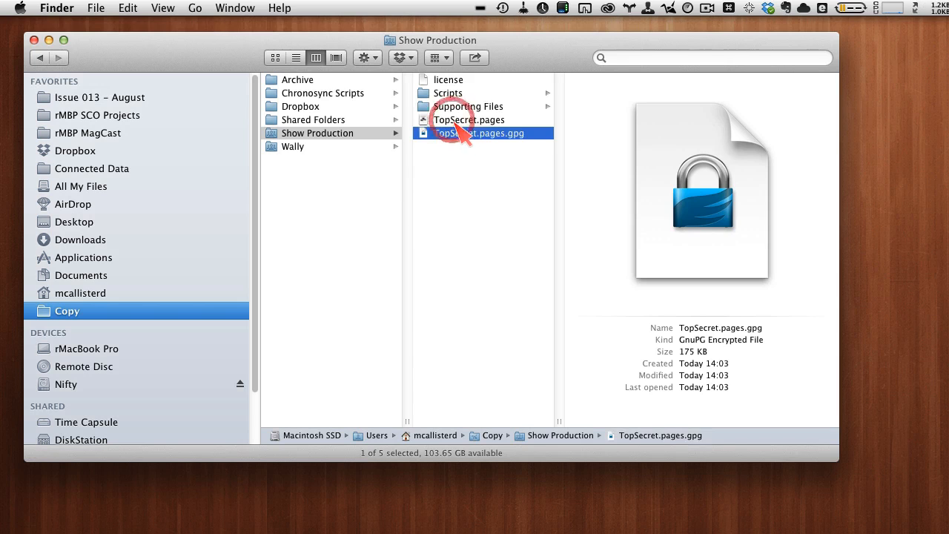
left_click(456, 121)
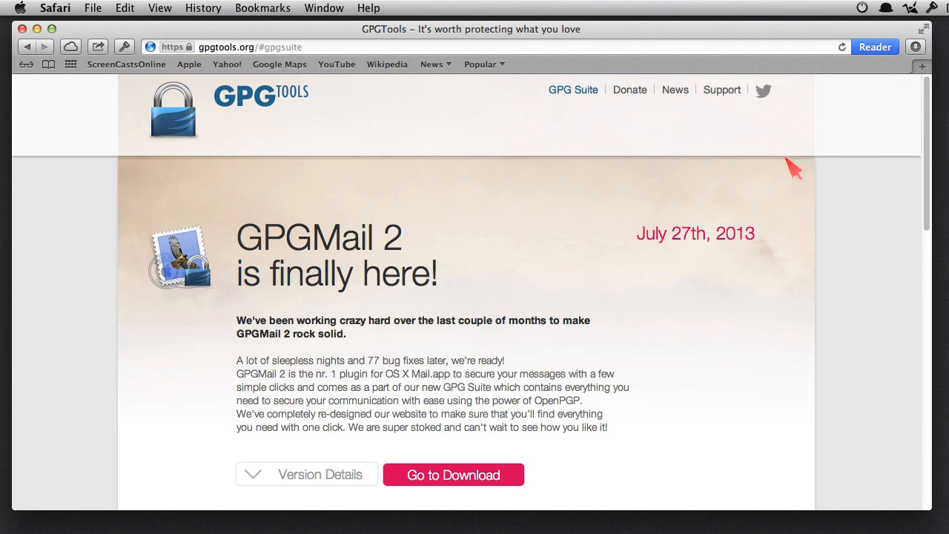
Step: Follow the Support link on gpgtools.org to the GPGTools support site
left_click(724, 90)
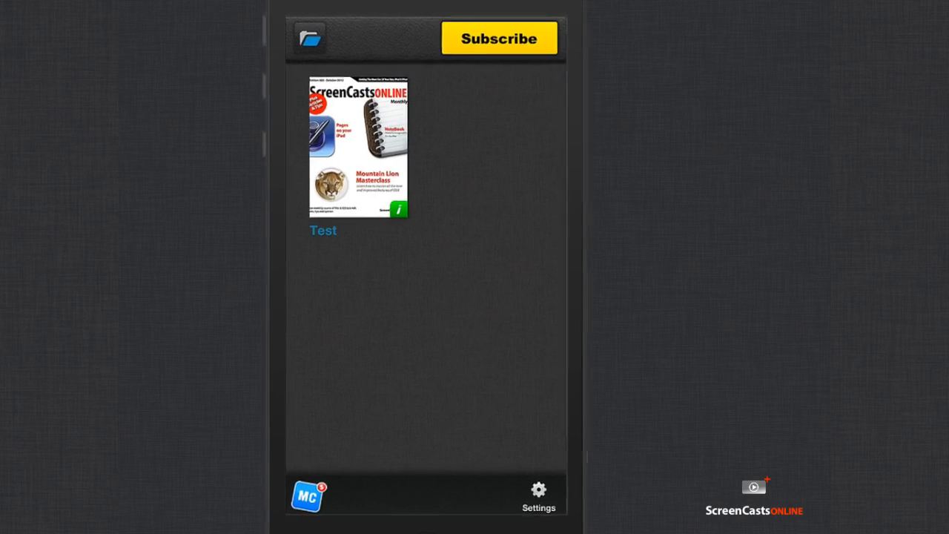
Step: Open the Test issue's text version from its cover in the library
left_click(391, 148)
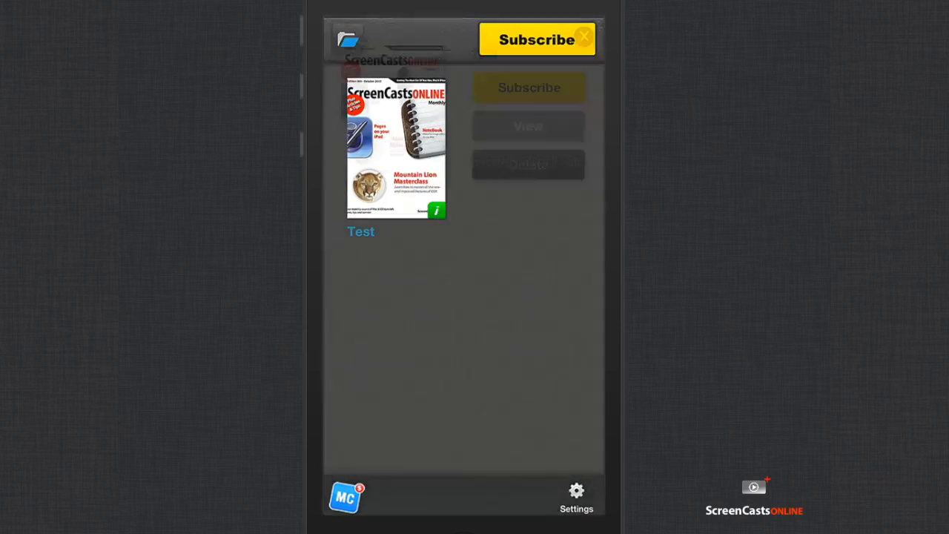
left_click(526, 127)
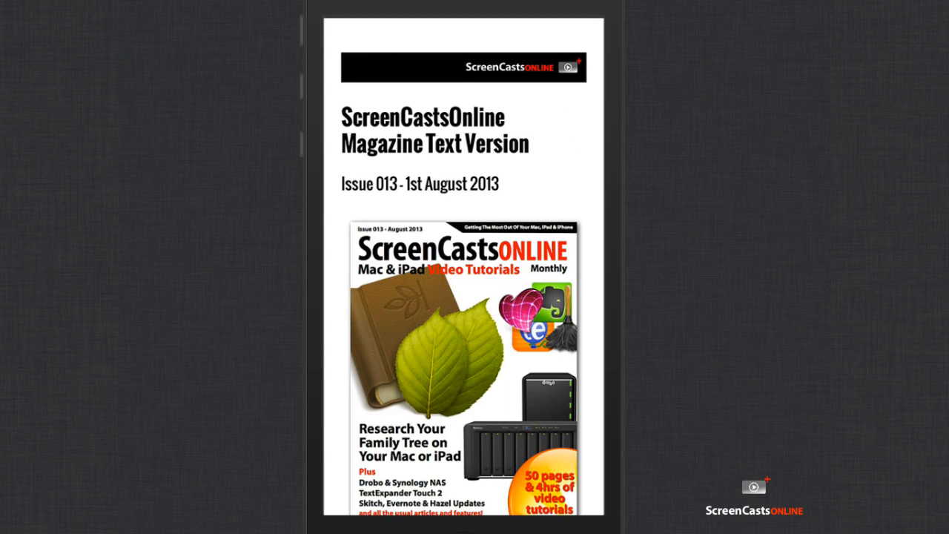
scroll(464, 266, "down", 2)
scroll(463, 267, "up", 2)
Step: Move past the cover to the Welcome page and scroll through its reading instructions
scroll(464, 267, "right", 3)
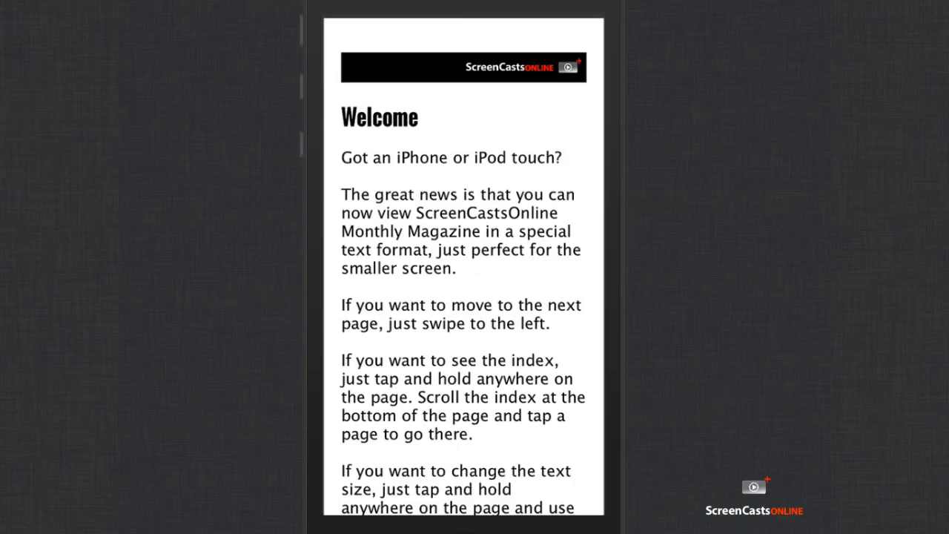
scroll(464, 267, "down", 10)
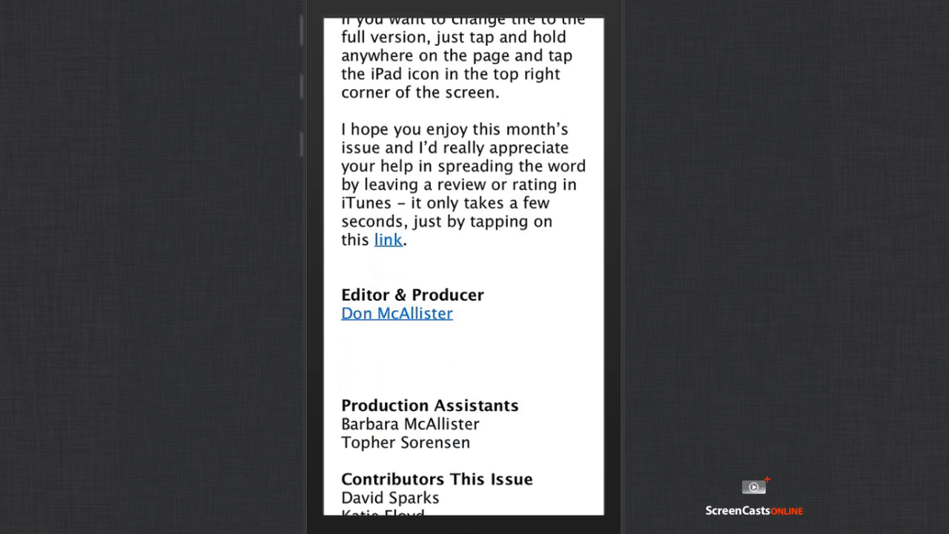
scroll(464, 267, "up", 10)
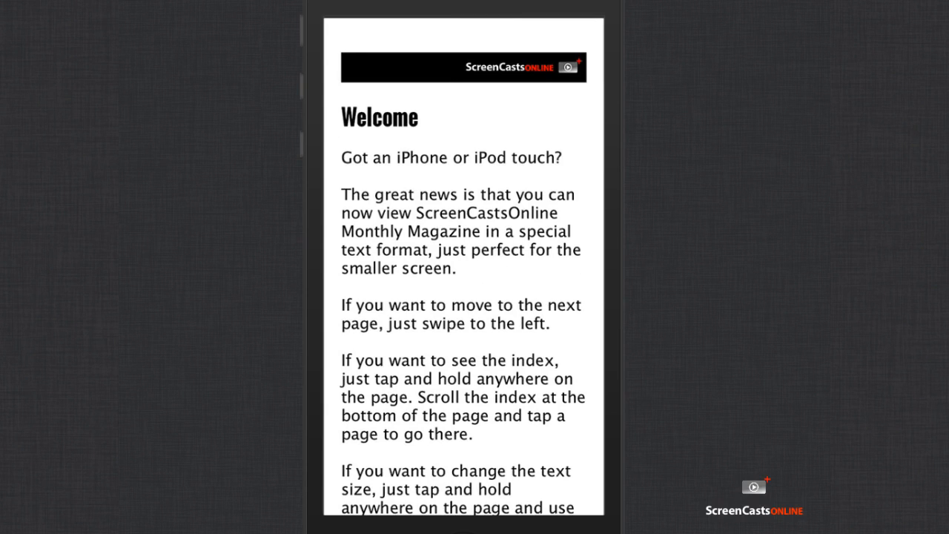
Step: Page forward through the issue's opening pages, scrolling each briefly
scroll(463, 267, "right", 5)
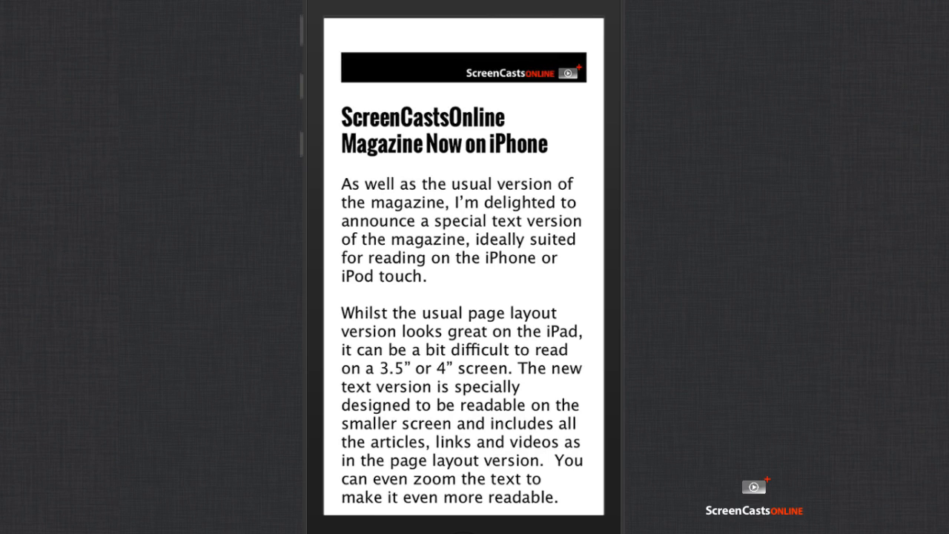
scroll(463, 267, "down", 4)
scroll(463, 266, "up", 4)
scroll(463, 267, "down", 2)
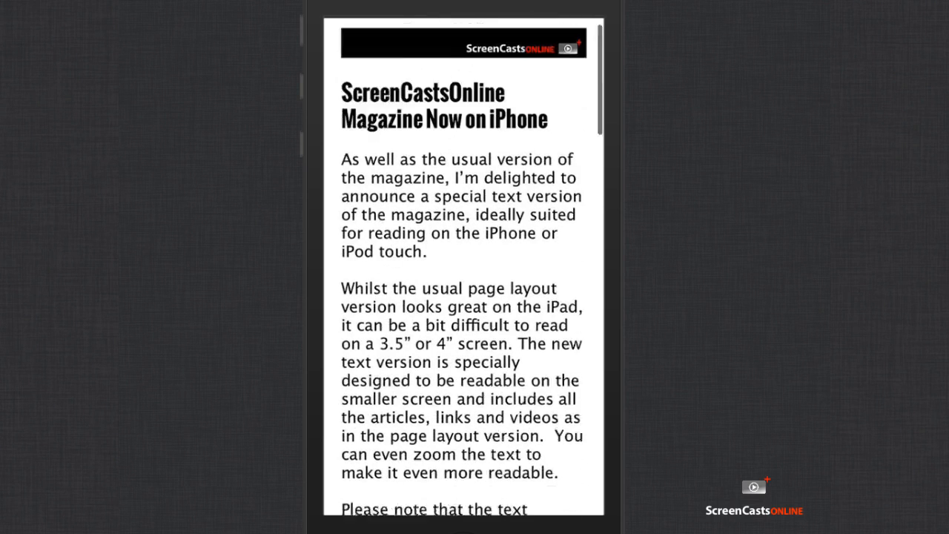
scroll(463, 267, "up", 2)
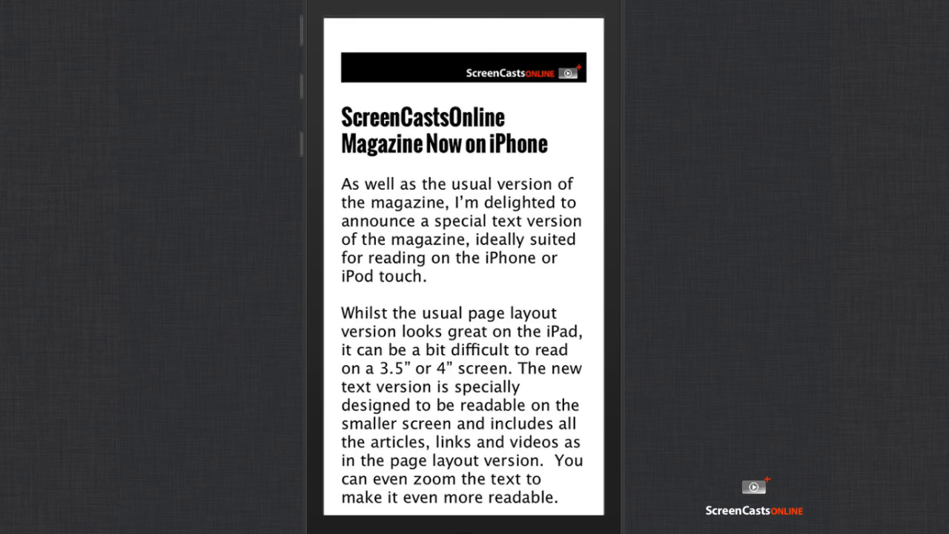
scroll(463, 266, "right", 5)
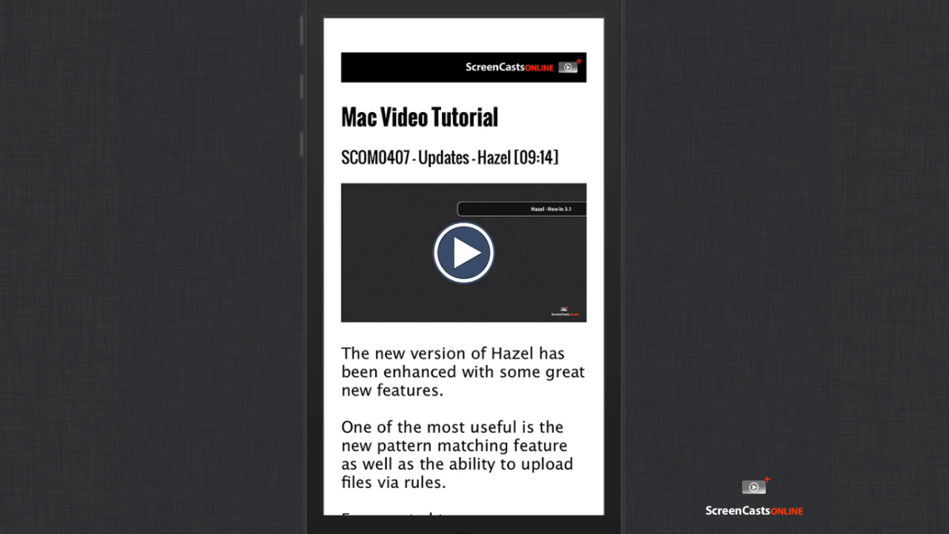
scroll(463, 267, "down", 5)
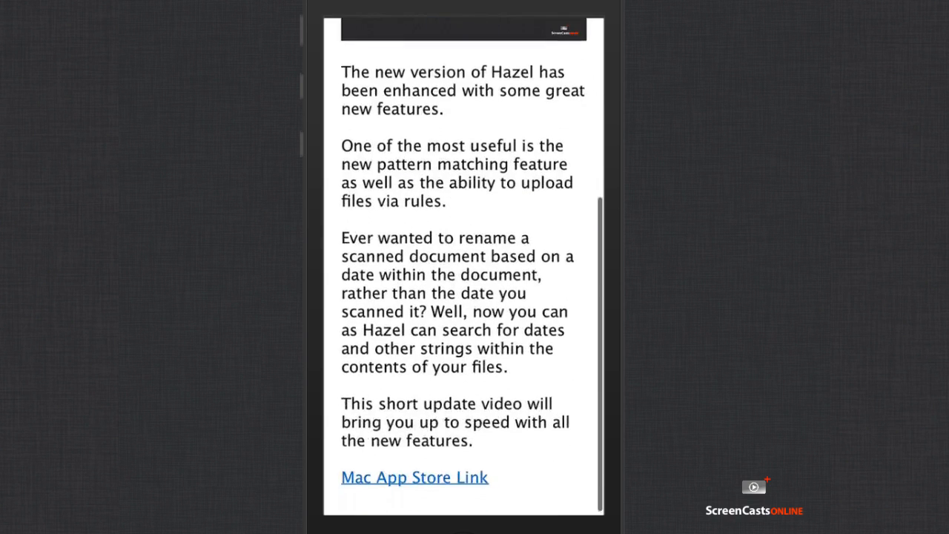
scroll(463, 267, "up", 5)
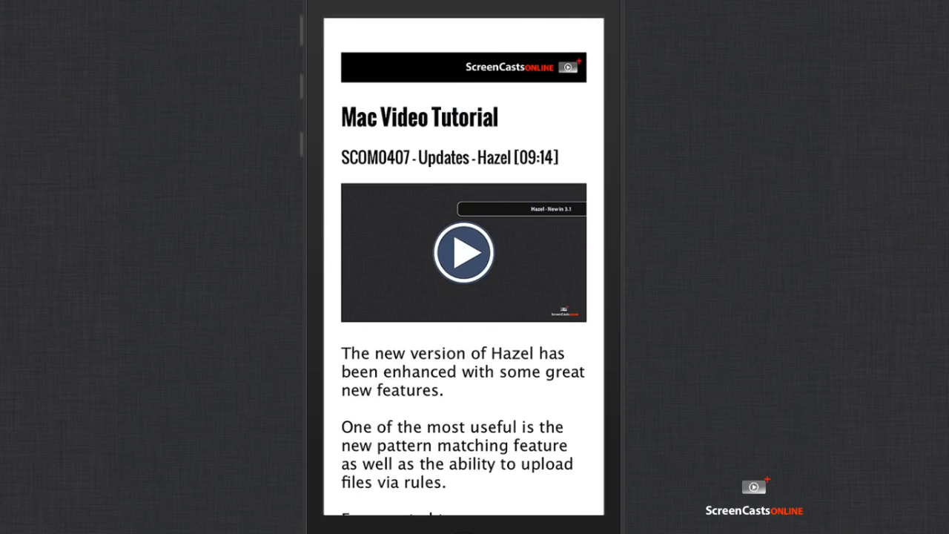
Step: Advance to the Nest Thermostat article and scroll down to its Auto-Away section
scroll(463, 267, "right", 5)
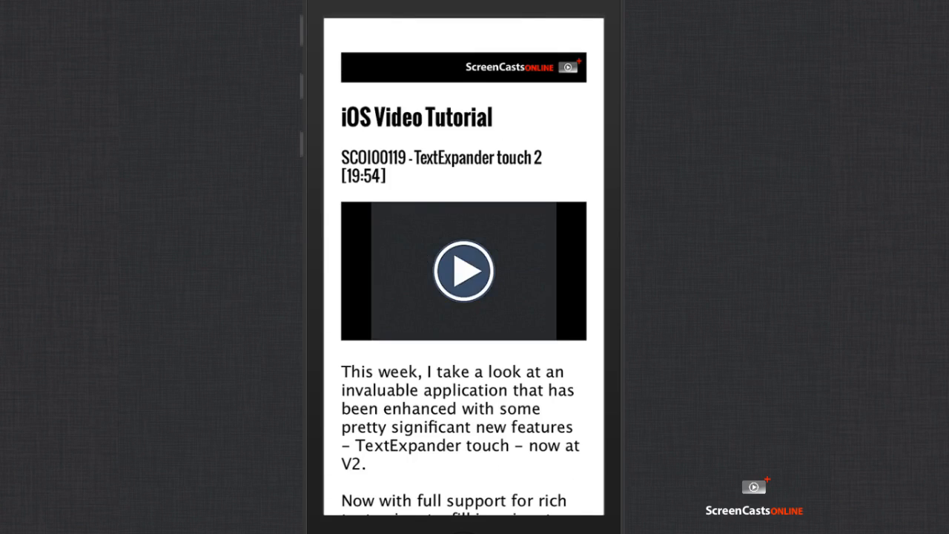
scroll(463, 267, "right", 5)
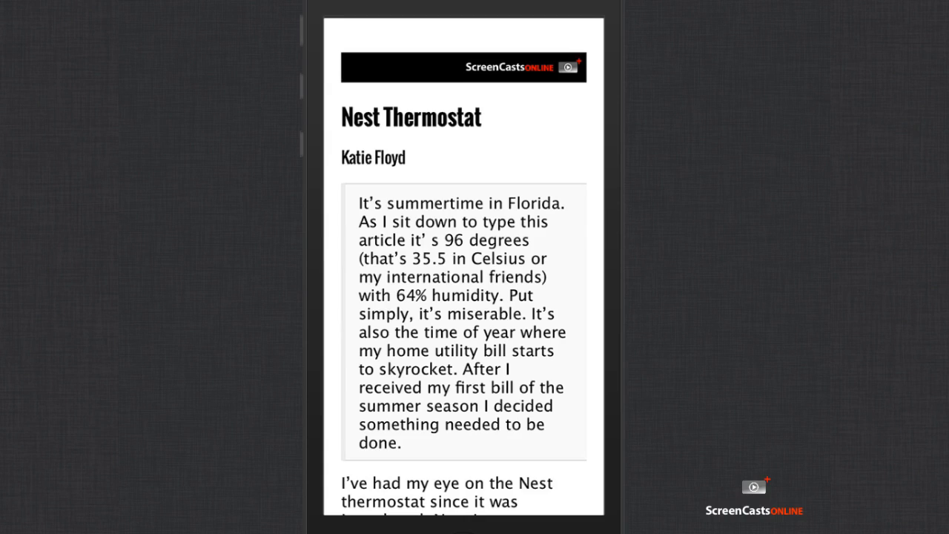
scroll(464, 266, "down", 10)
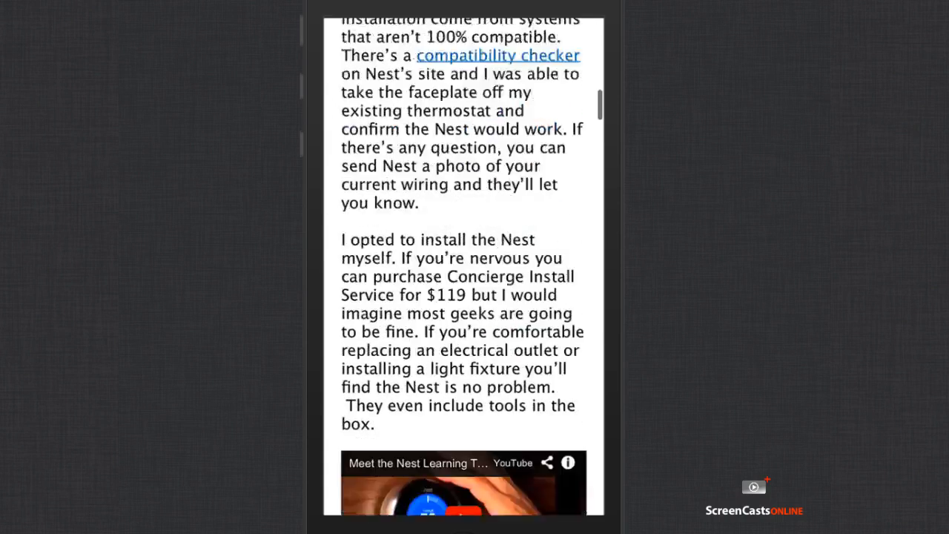
scroll(464, 267, "down", 10)
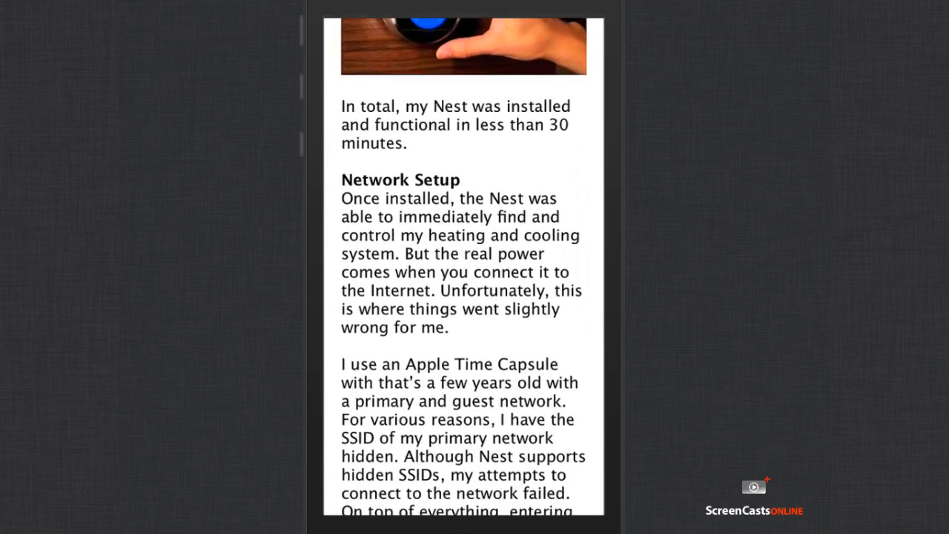
scroll(463, 267, "down", 15)
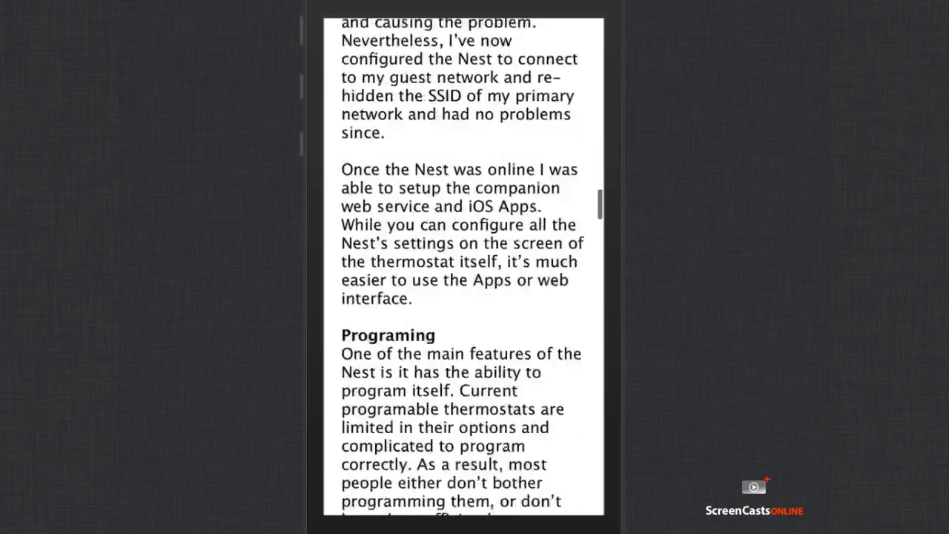
scroll(464, 267, "down", 10)
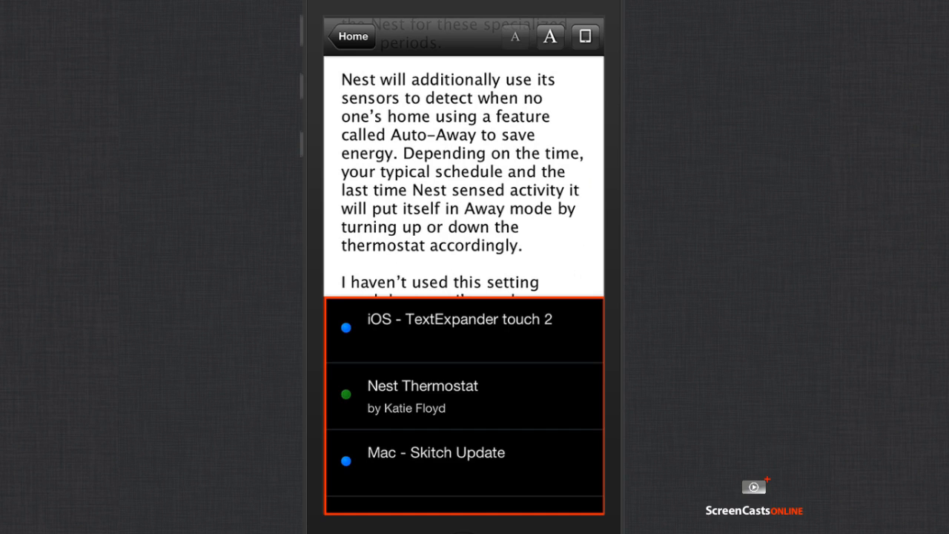
Step: Scroll the issue's article list and open 'My Walking Desk - An Update'
scroll(464, 405, "down", 12)
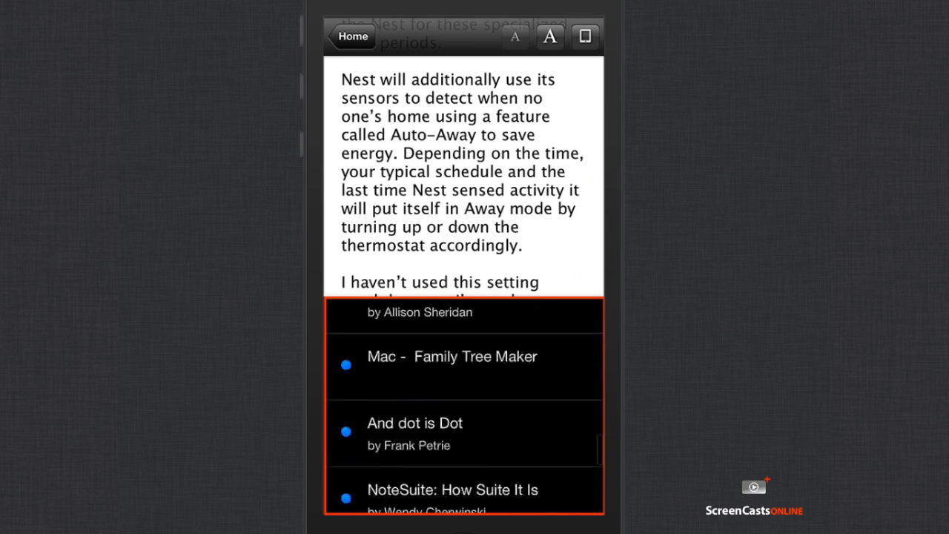
scroll(464, 405, "down", 3)
scroll(464, 406, "up", 12)
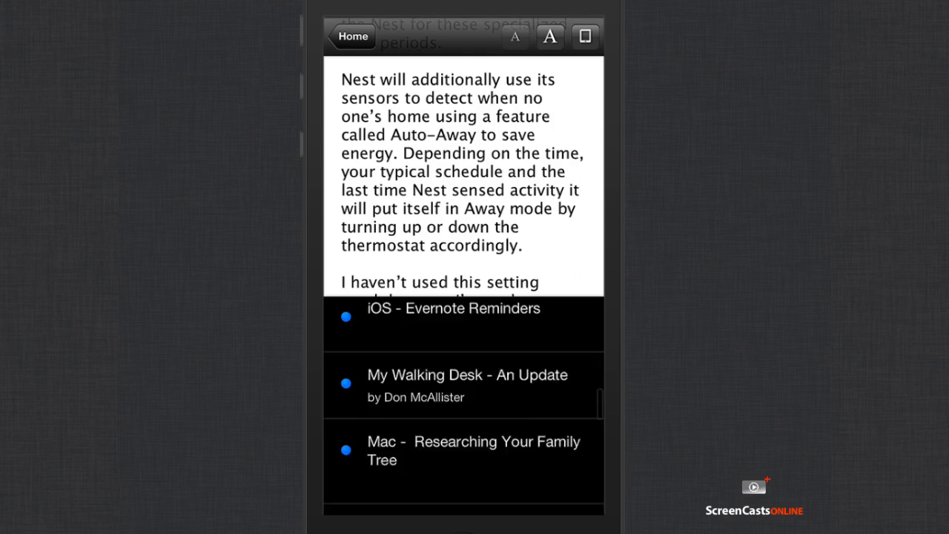
scroll(464, 406, "up", 3)
scroll(464, 405, "down", 10)
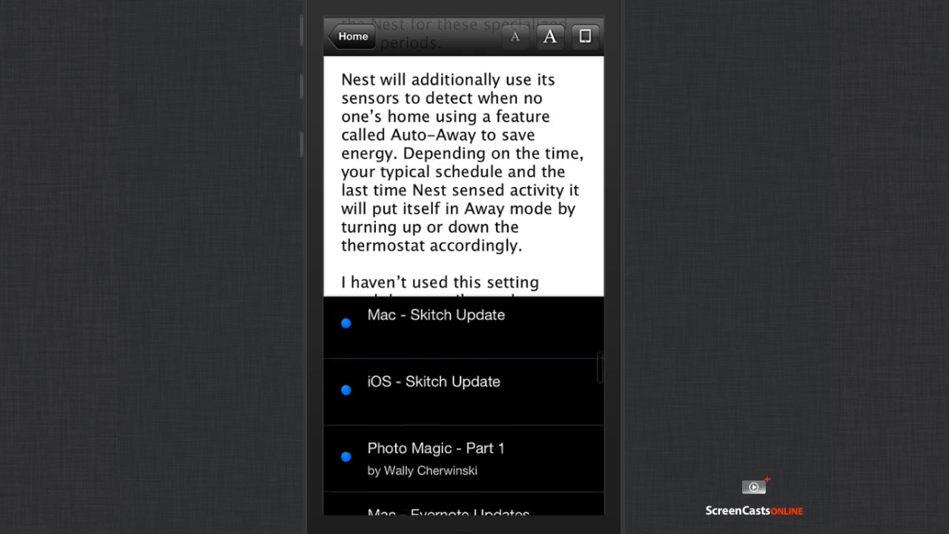
scroll(464, 405, "up", 1)
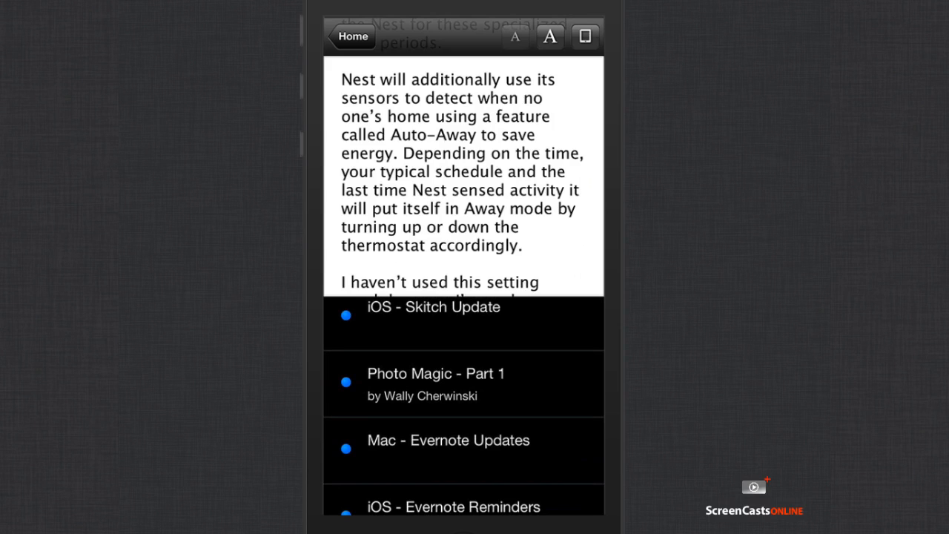
scroll(464, 405, "down", 5)
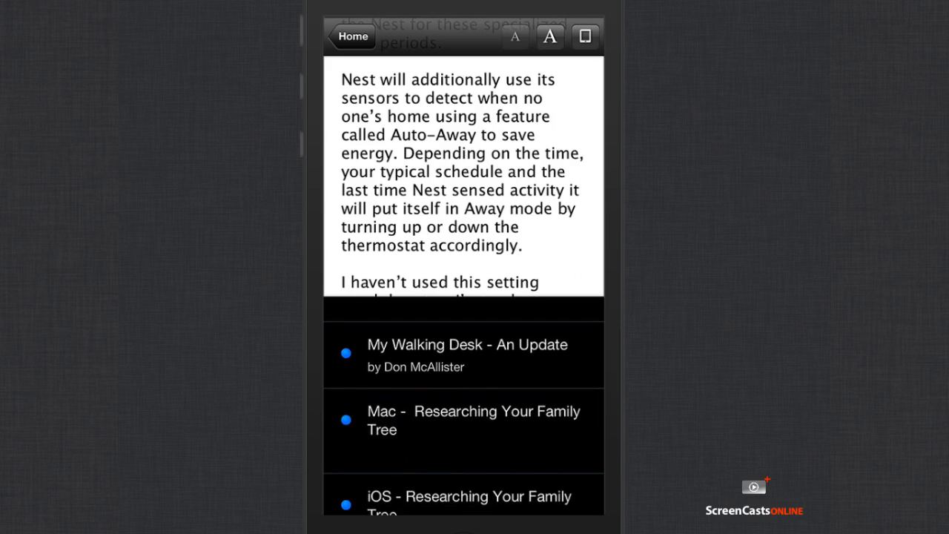
left_click(462, 355)
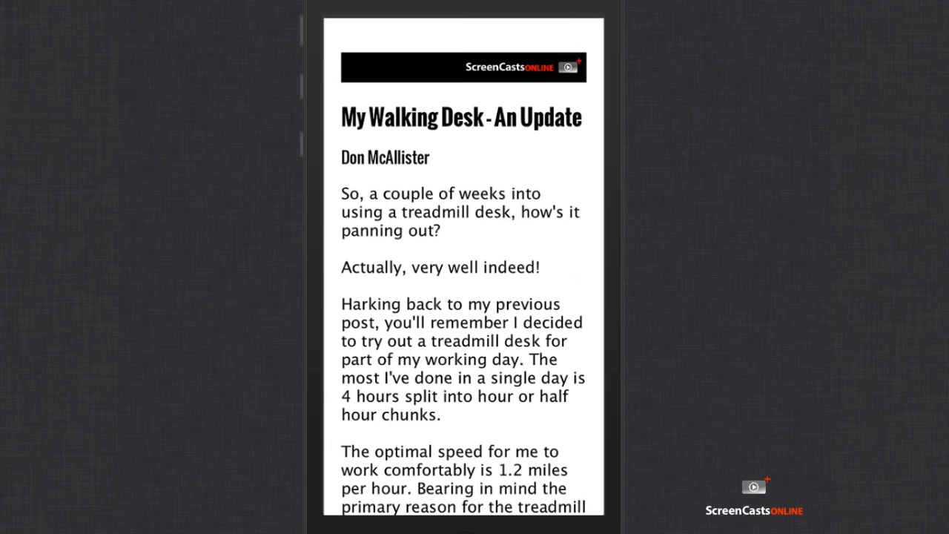
Step: Show the reading controls and enlarge the article text by two sizes
scroll(464, 267, "down", 10)
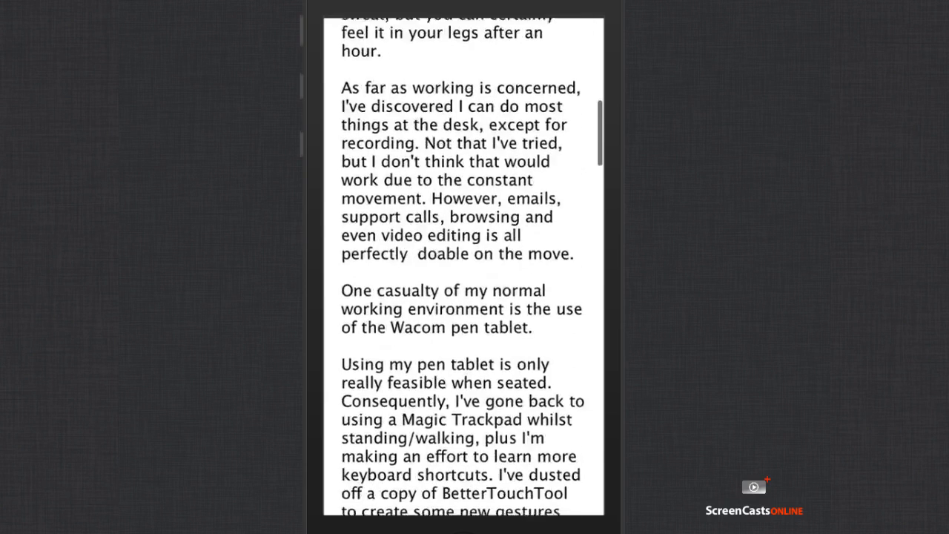
scroll(464, 267, "up", 5)
scroll(464, 267, "up", 5)
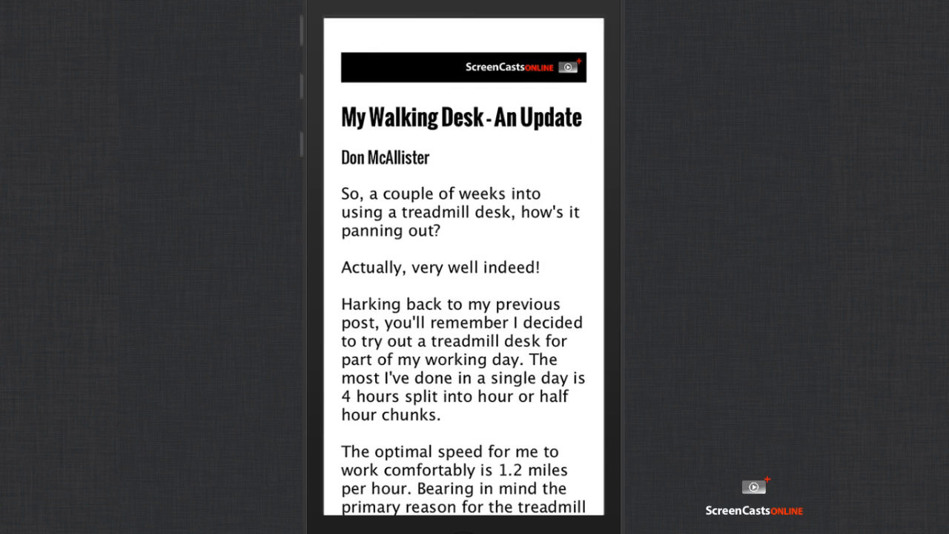
left_click(464, 267)
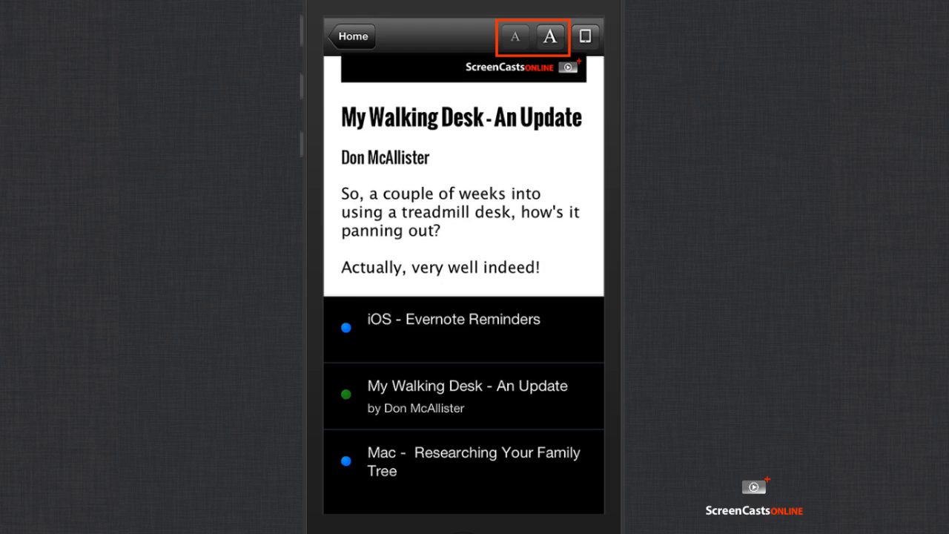
left_click(550, 37)
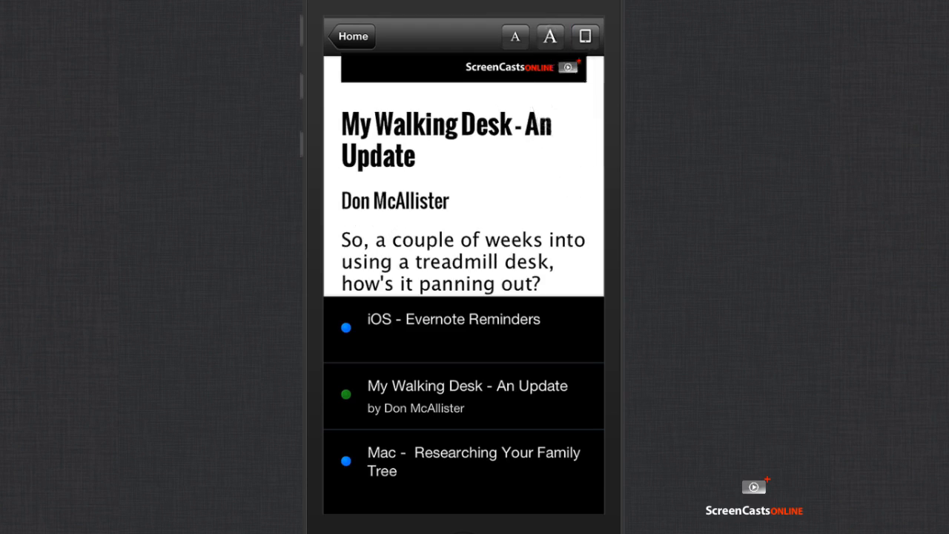
left_click(551, 37)
Step: Shrink the text back to the smallest size and return to the library
scroll(464, 176, "down", 8)
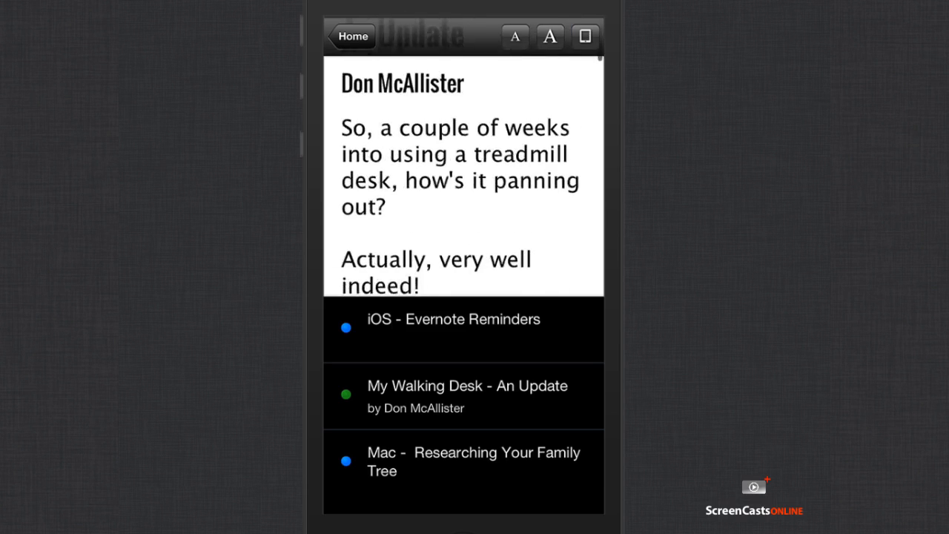
scroll(464, 176, "up", 8)
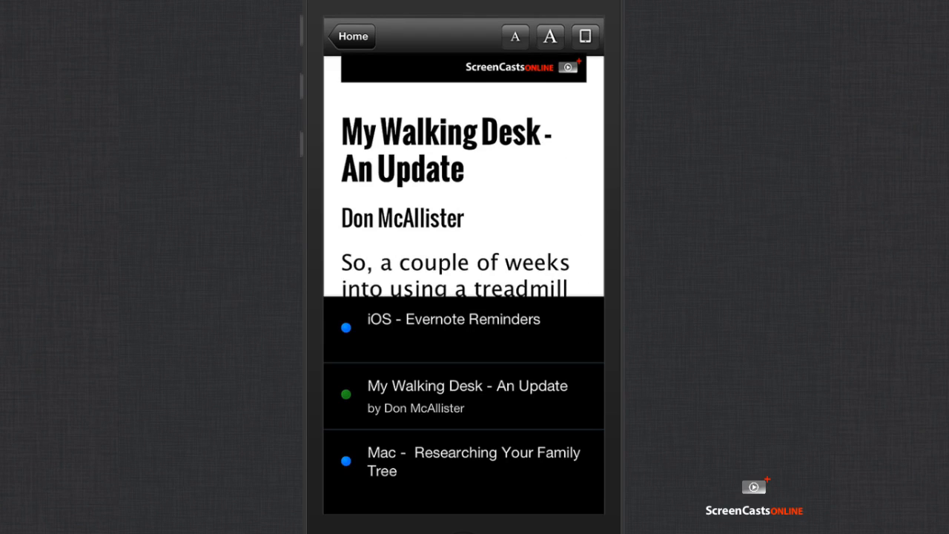
left_click(515, 36)
left_click(515, 36)
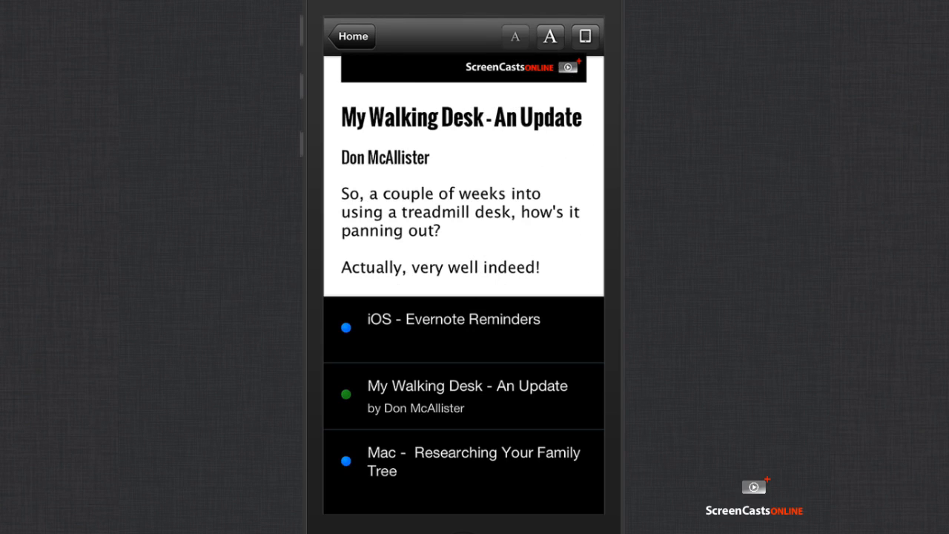
left_click(351, 36)
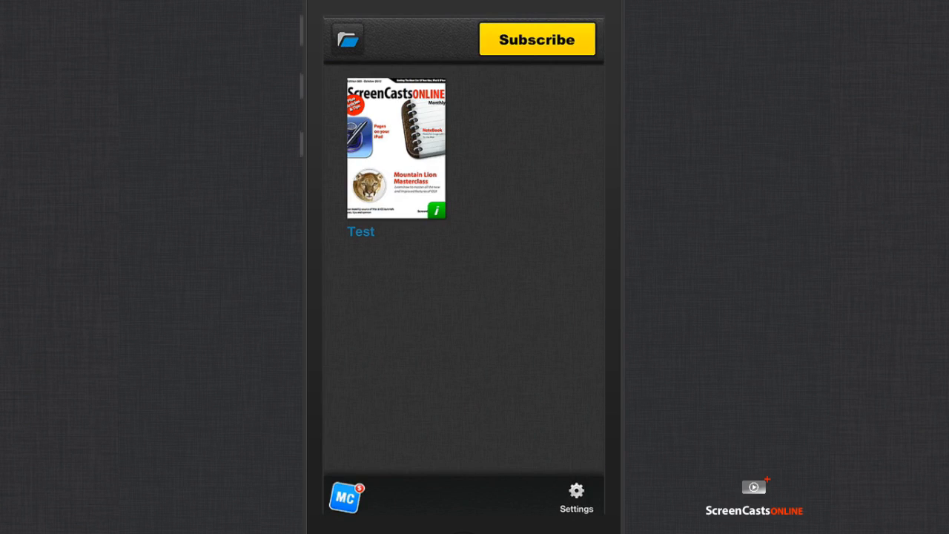
Step: Reopen the Test issue and scroll down the My Walking Desk - An Update article
left_click(400, 141)
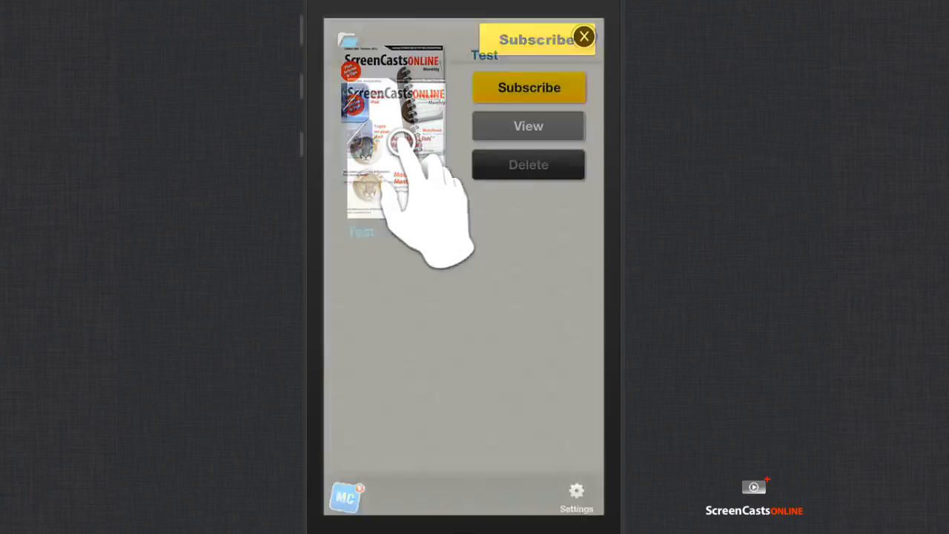
left_click(528, 126)
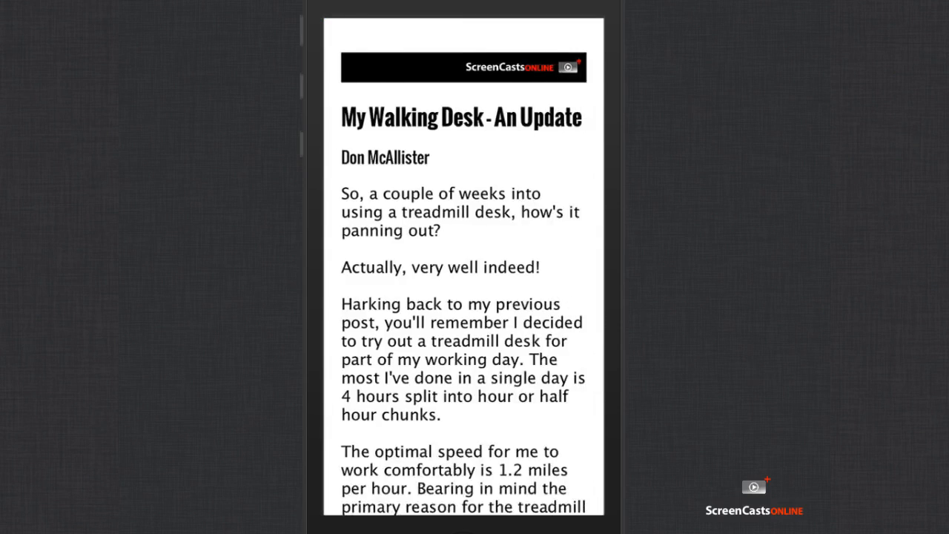
scroll(464, 266, "down", 15)
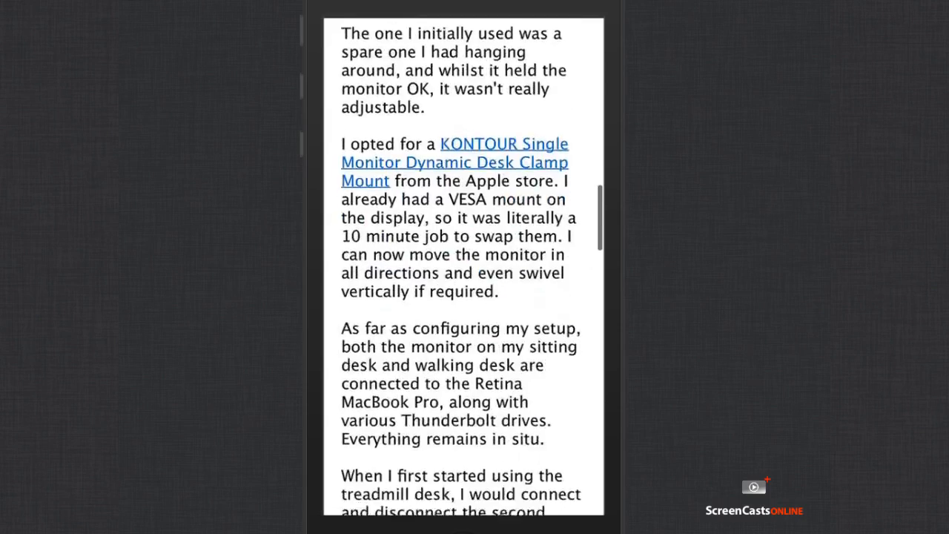
scroll(464, 267, "down", 15)
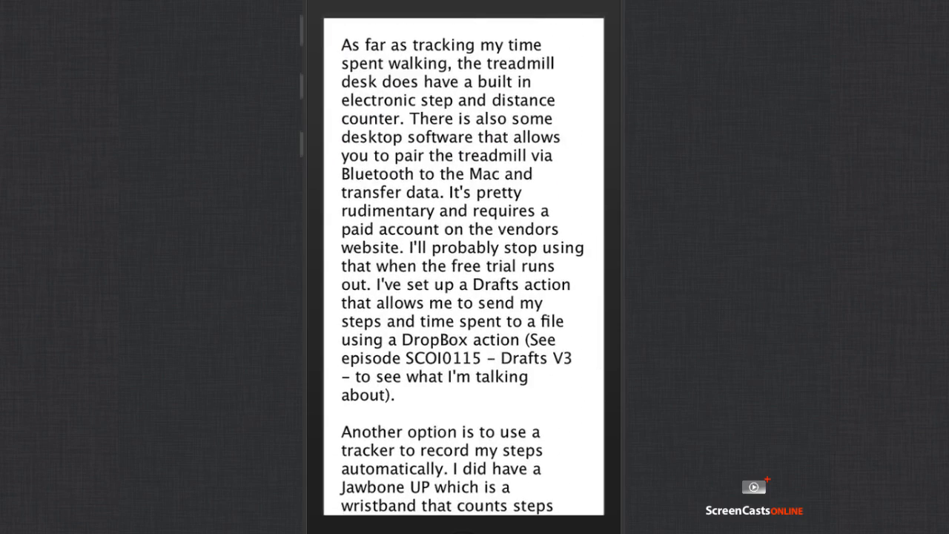
Step: Glance at the next article, swipe back, and bring up the article list
scroll(464, 267, "right", 5)
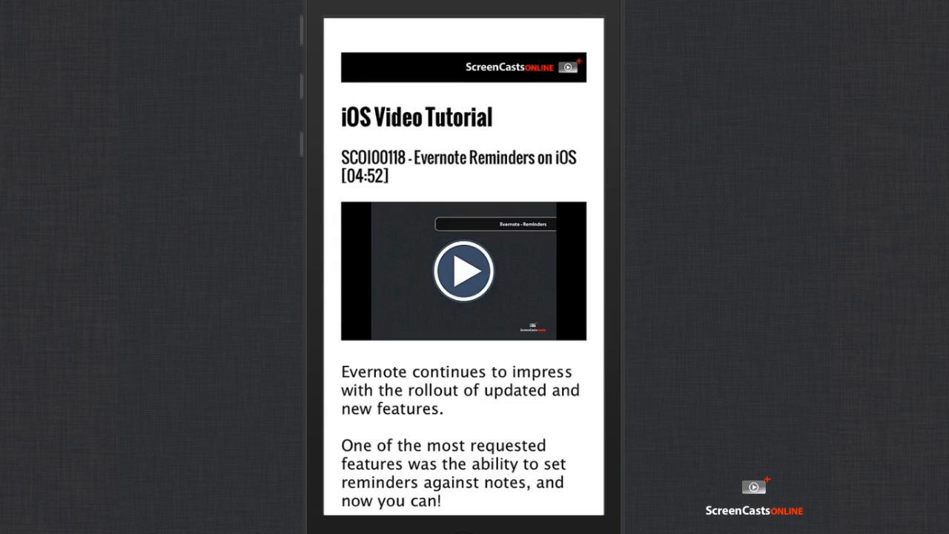
scroll(464, 266, "left", 5)
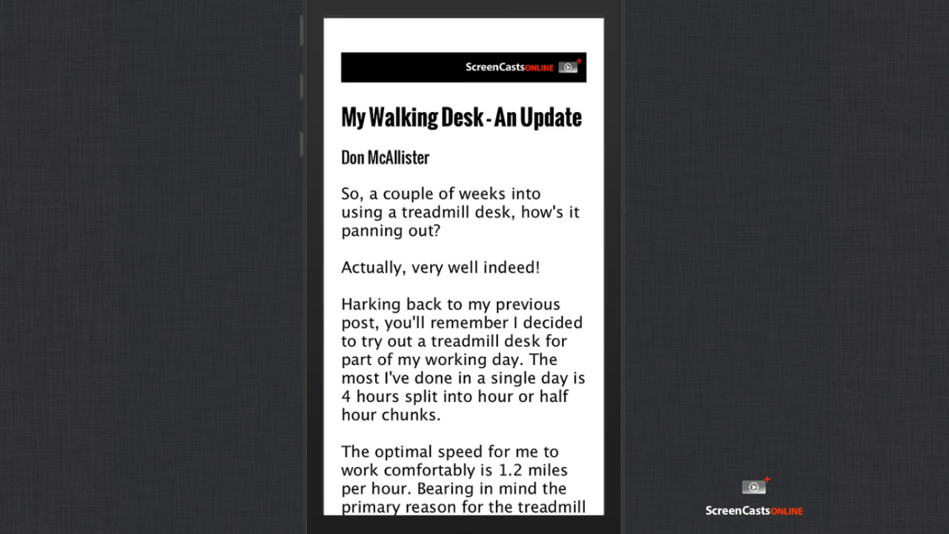
left_click(464, 267)
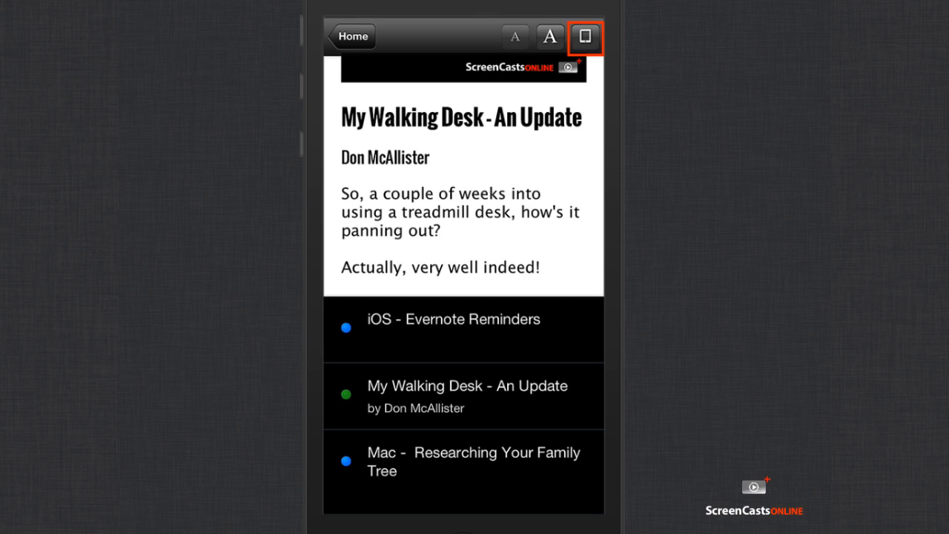
Step: Switch to page layout and leaf forward to page 10, the Nest Thermostat article
left_click(584, 37)
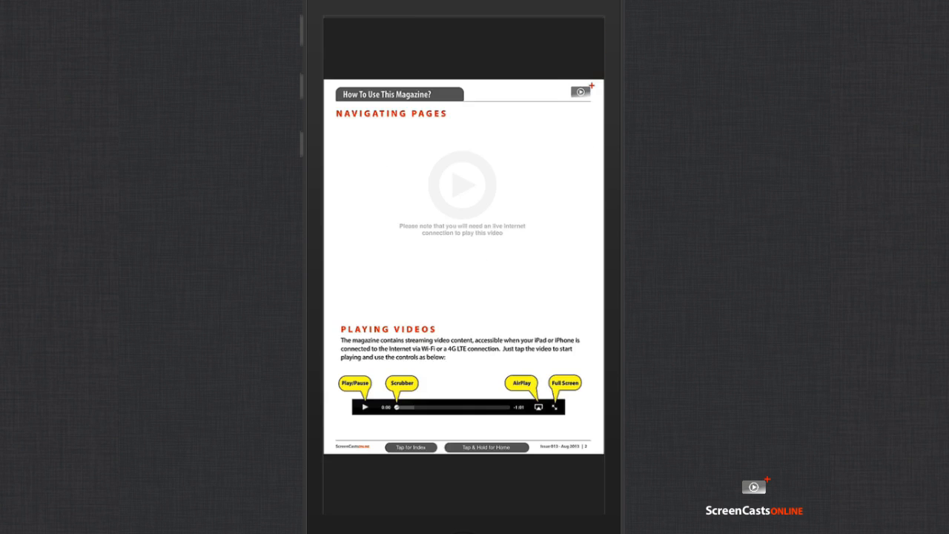
left_click_drag(549, 267, 378, 267)
left_click_drag(549, 267, 378, 267)
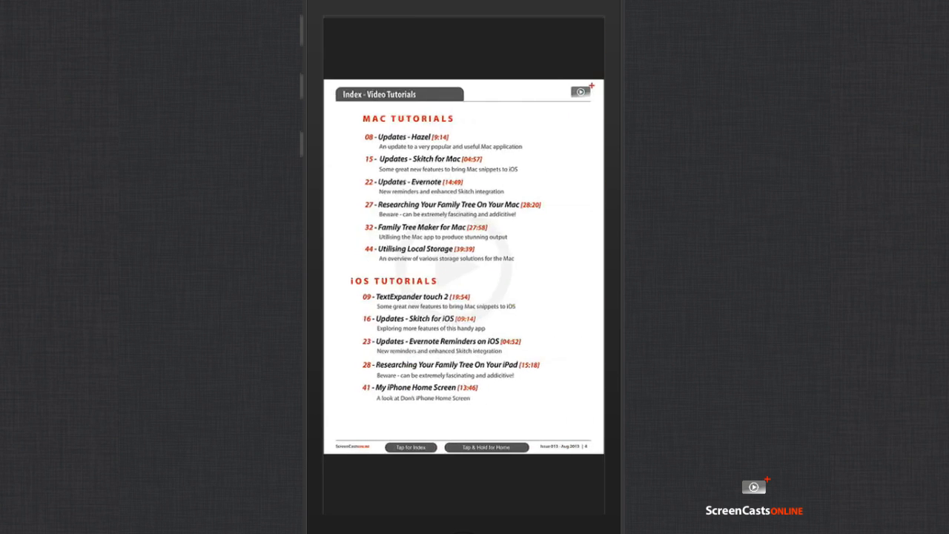
left_click_drag(548, 266, 378, 267)
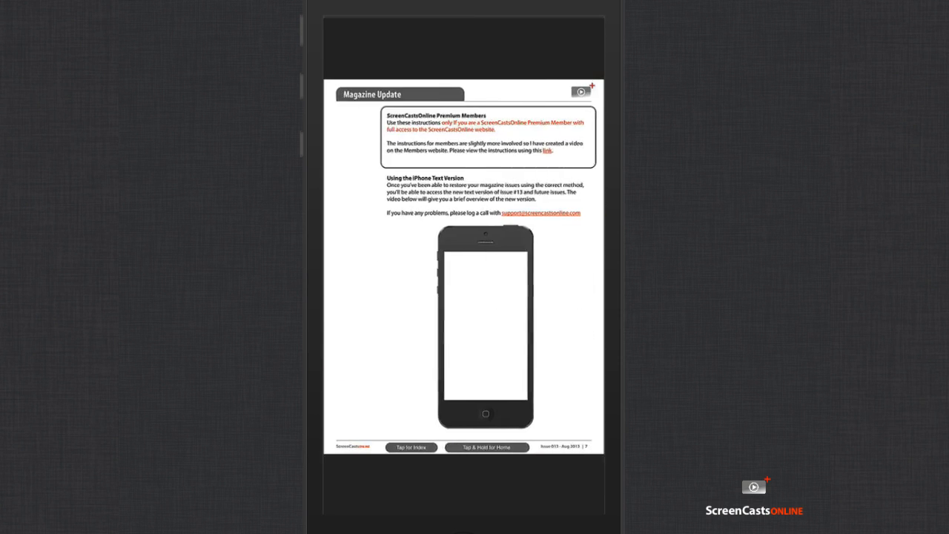
left_click_drag(548, 267, 378, 267)
left_click_drag(548, 266, 378, 266)
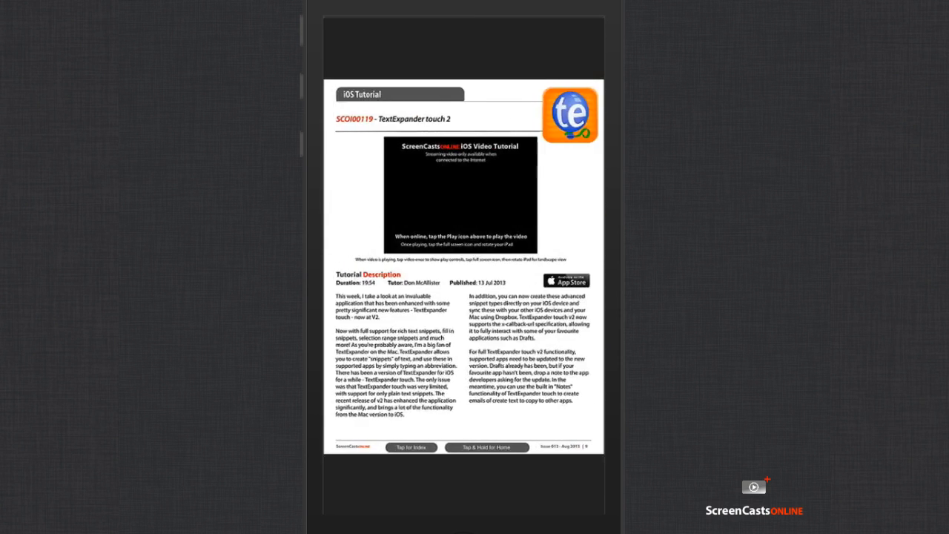
left_click_drag(548, 267, 378, 267)
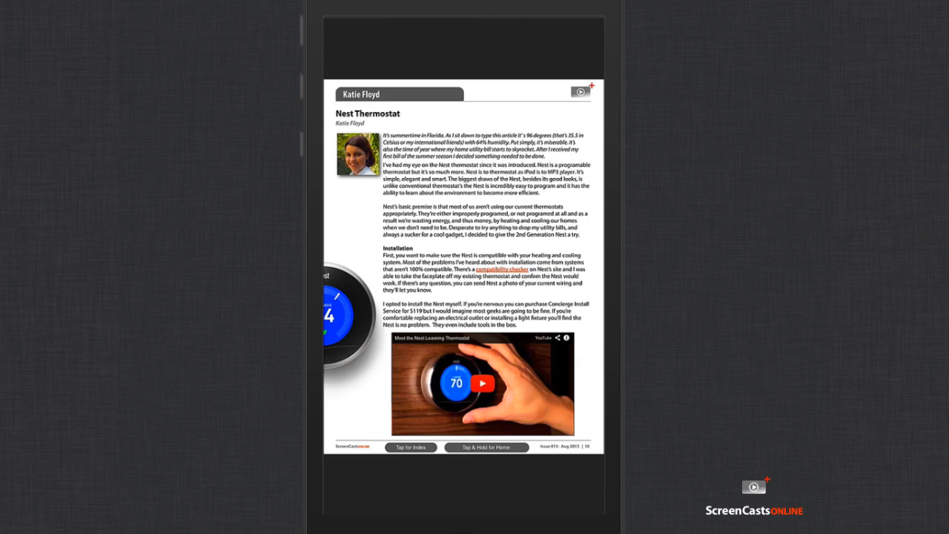
left_click(464, 241)
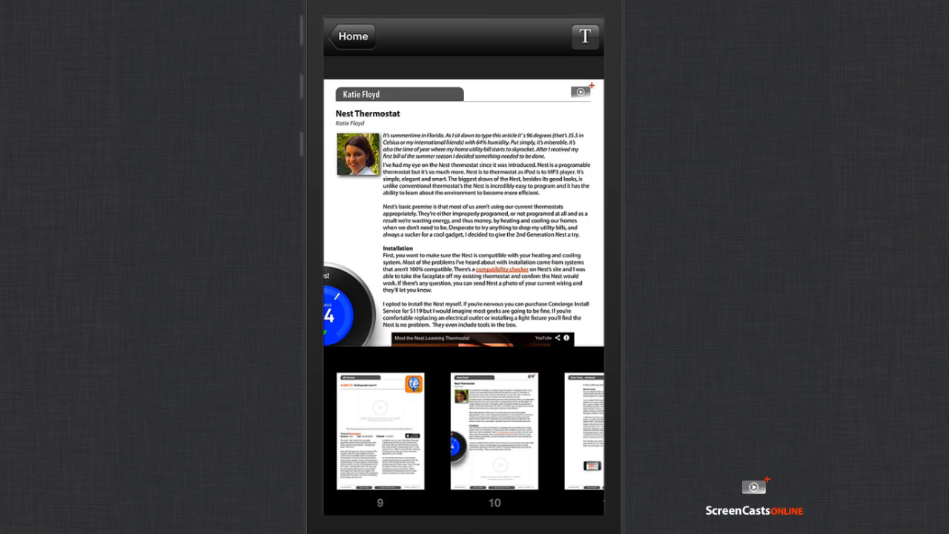
Step: Return to the text view and browse forward to Cool Tools for the Blind & Visually Impaired
left_click(585, 36)
left_click_drag(549, 267, 379, 266)
left_click_drag(549, 267, 378, 267)
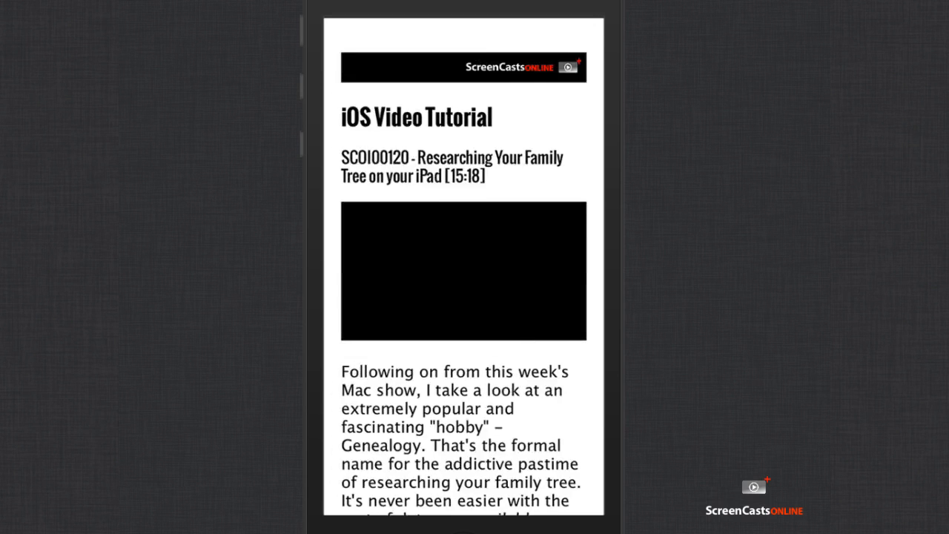
left_click_drag(549, 267, 378, 267)
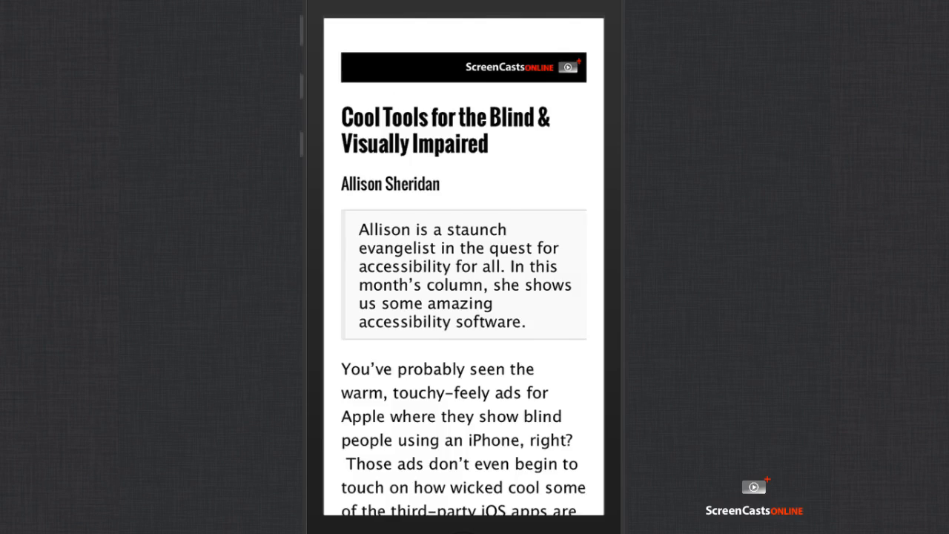
scroll(463, 266, "down", 10)
scroll(464, 267, "down", 10)
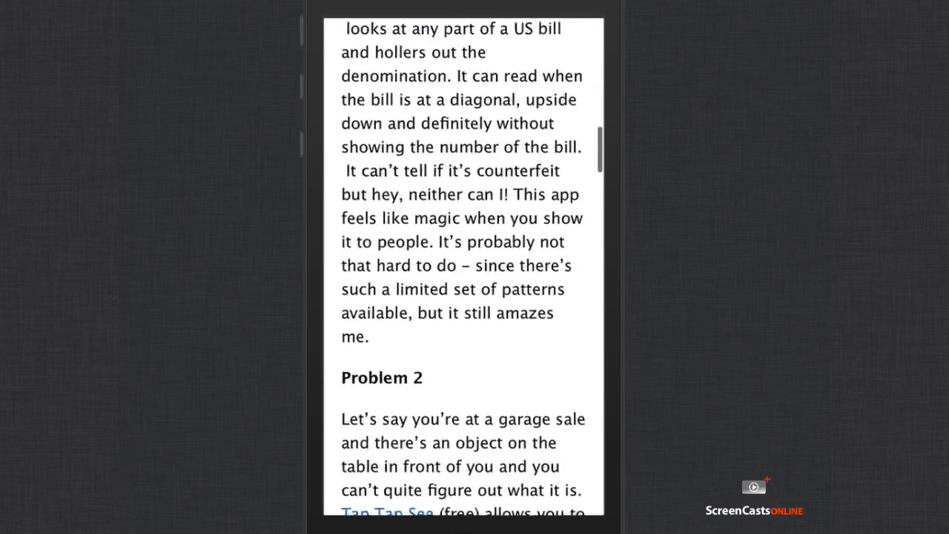
Step: Bring up the article list and jump to the Issue 013 Cover page
left_click(463, 267)
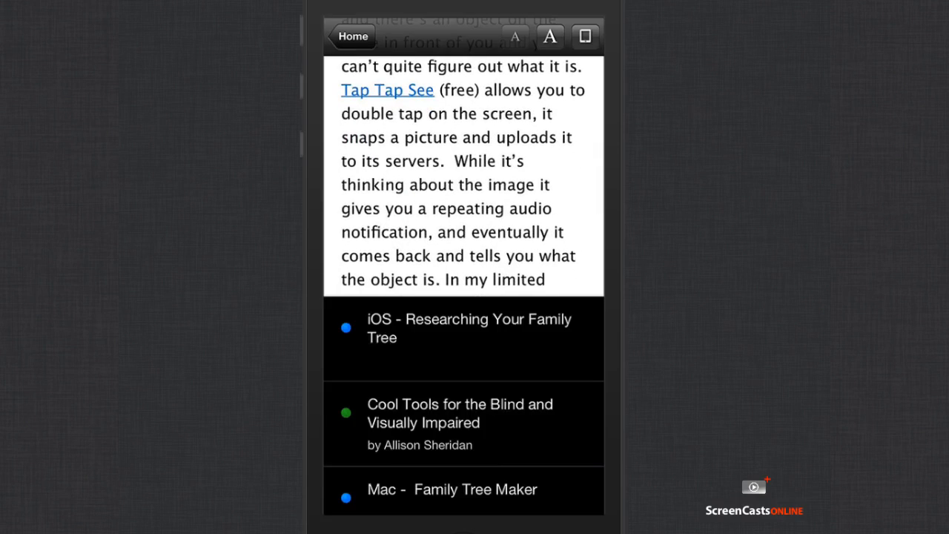
scroll(463, 404, "up", 10)
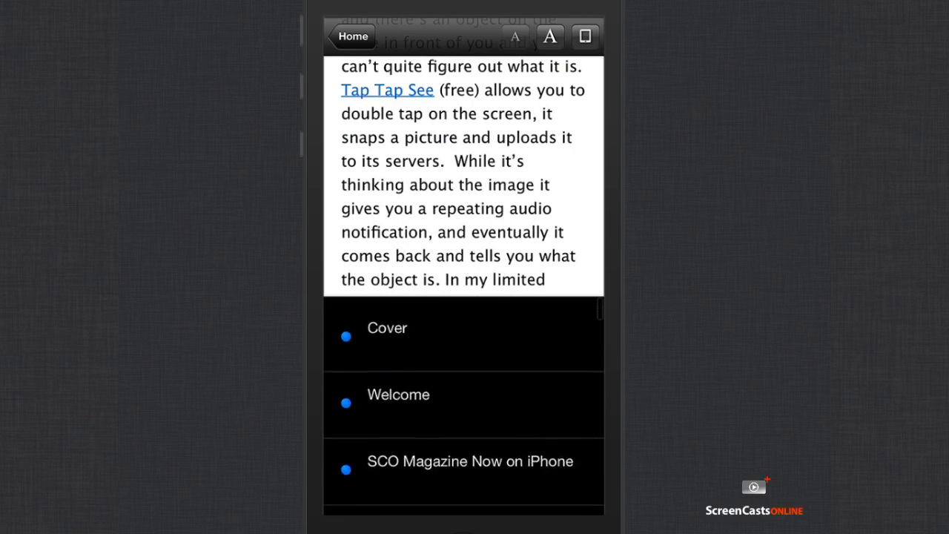
left_click(463, 327)
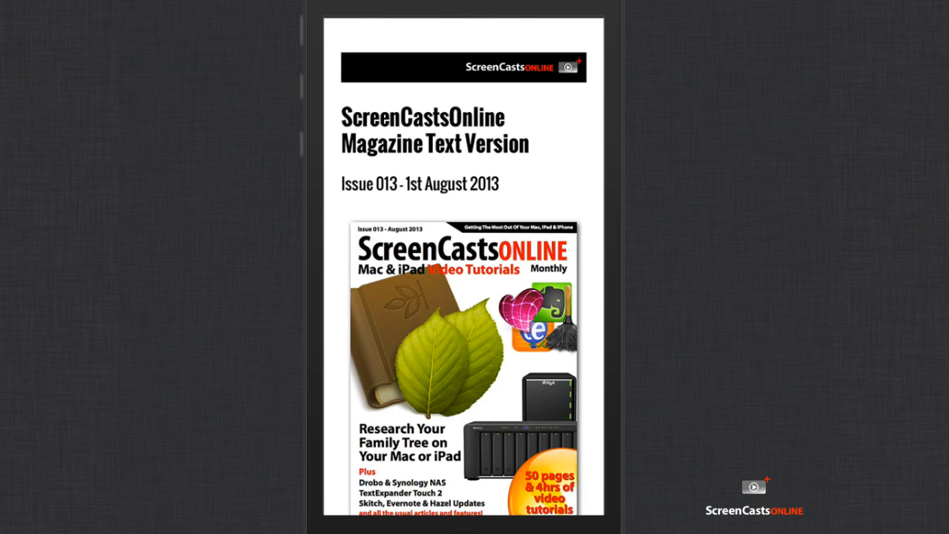